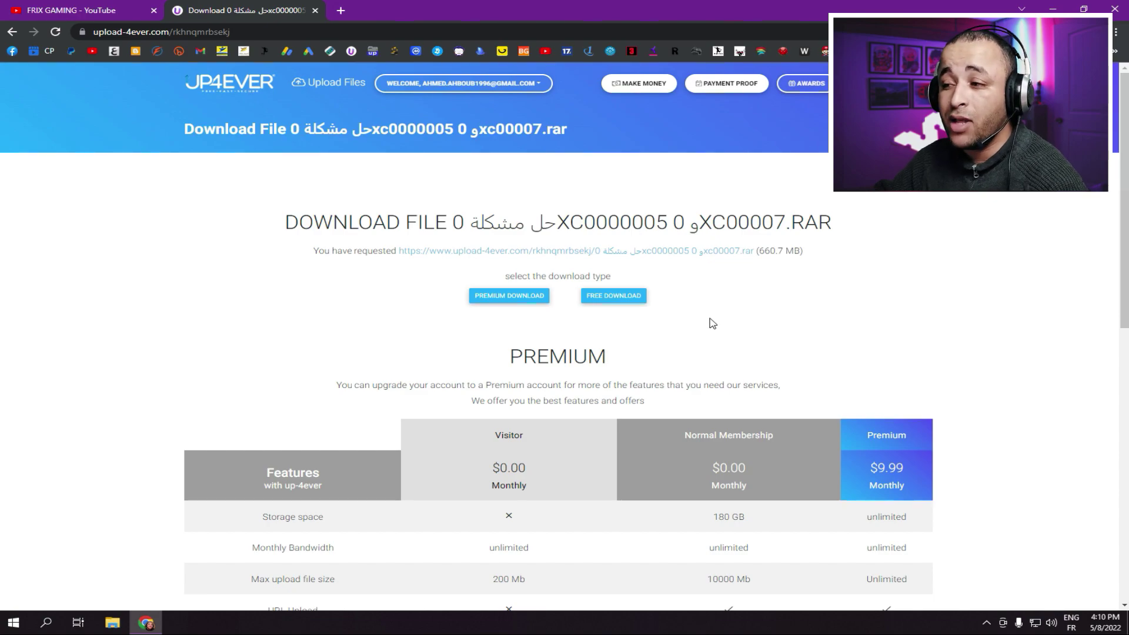
- Download the 660.7 MB fix RAR from Up-4ever as a free download, passing the reCAPTCHA
click(620, 297)
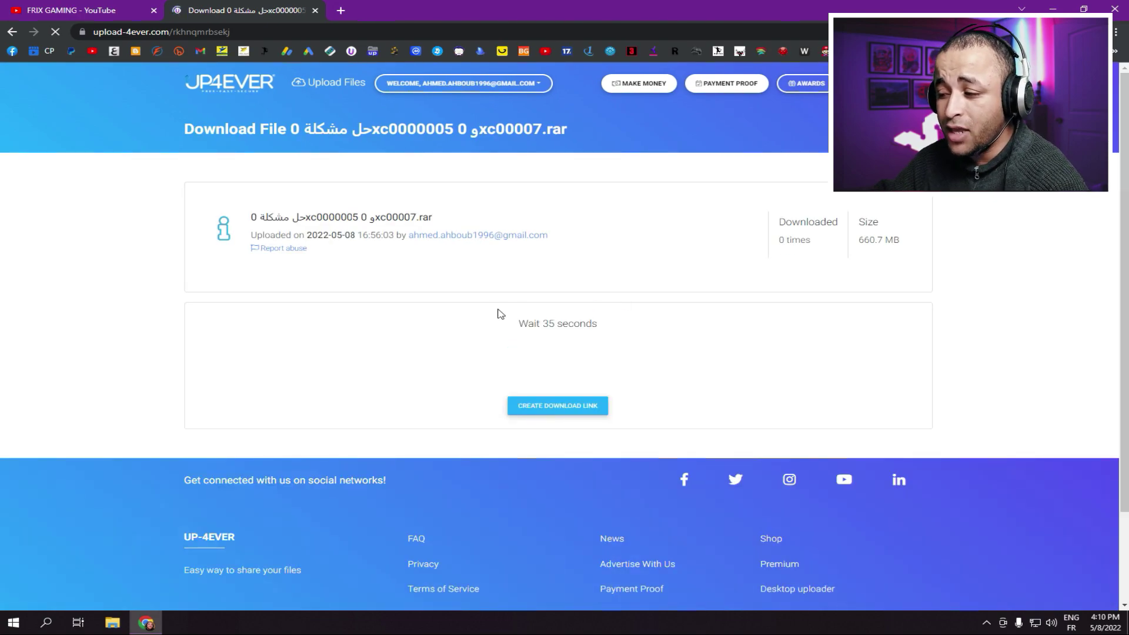
click(473, 369)
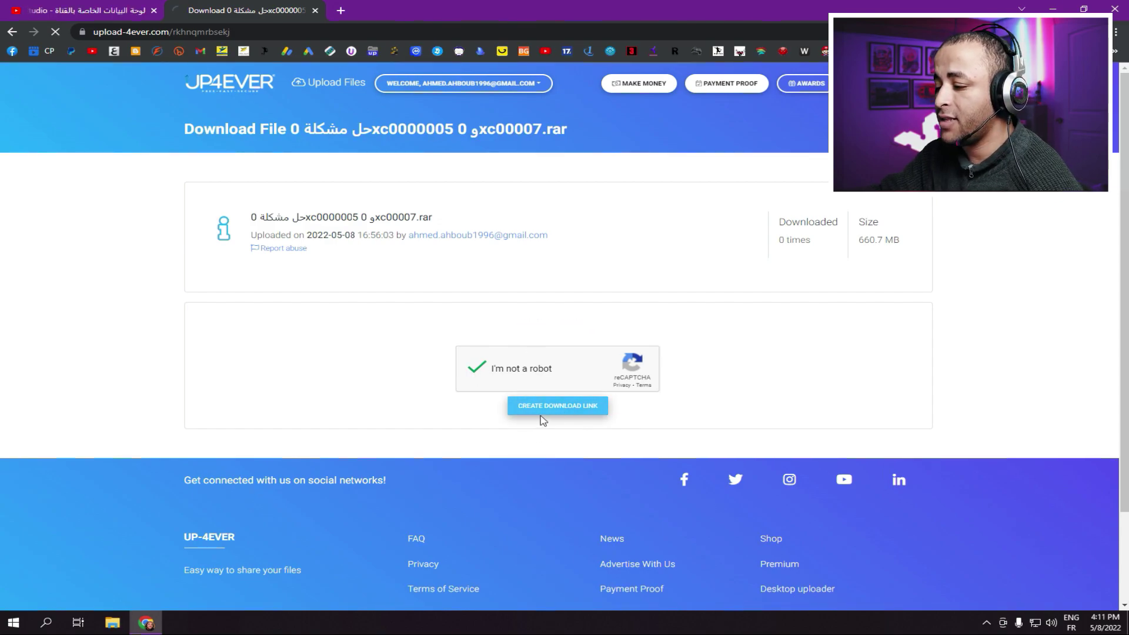
click(540, 410)
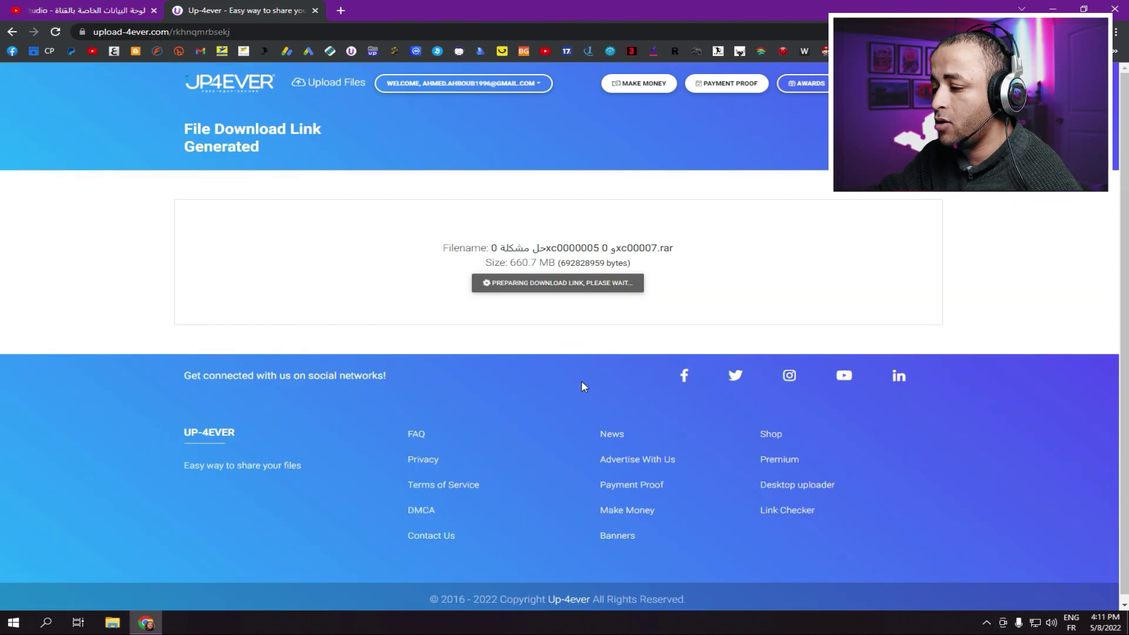
click(543, 284)
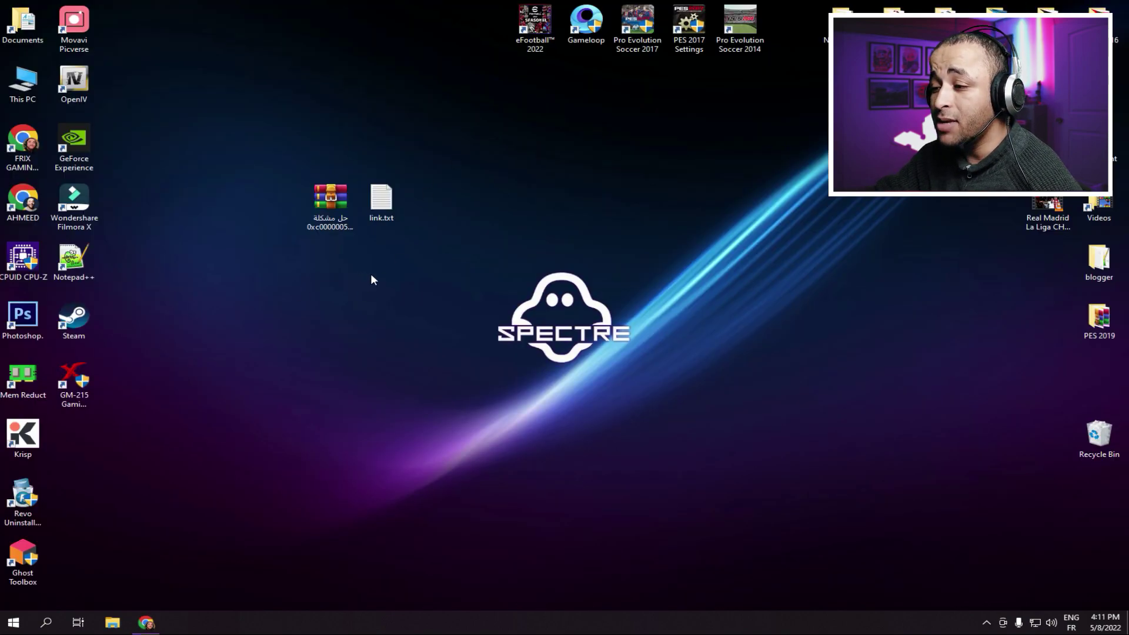
- Check the file properties of the downloaded fix RAR archive on the desktop
click(330, 203)
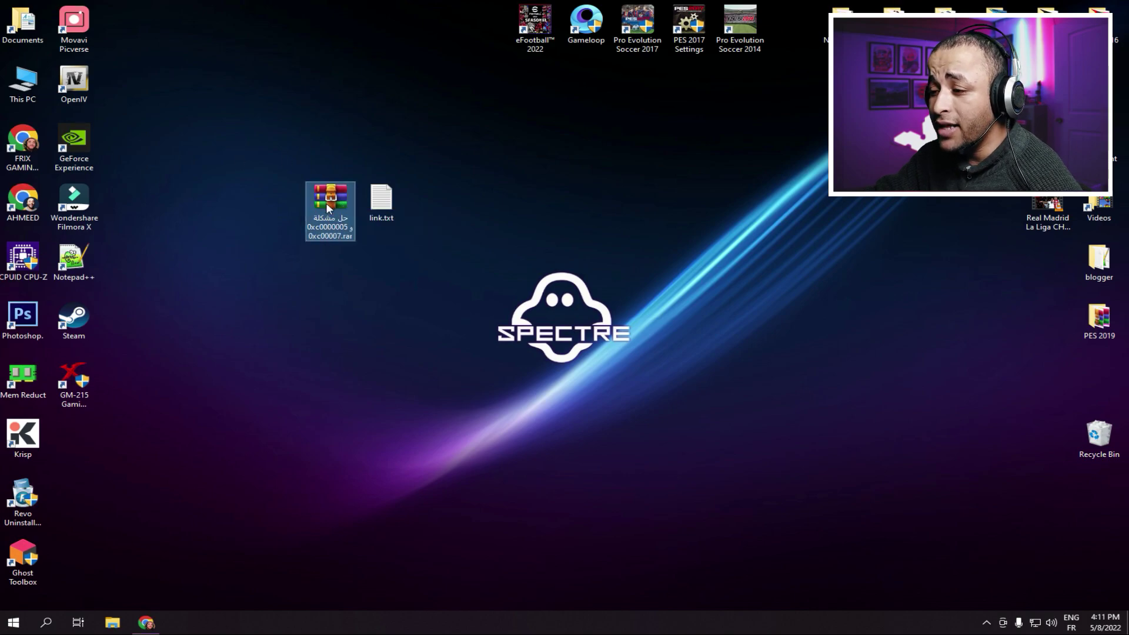
right_click(326, 204)
click(373, 471)
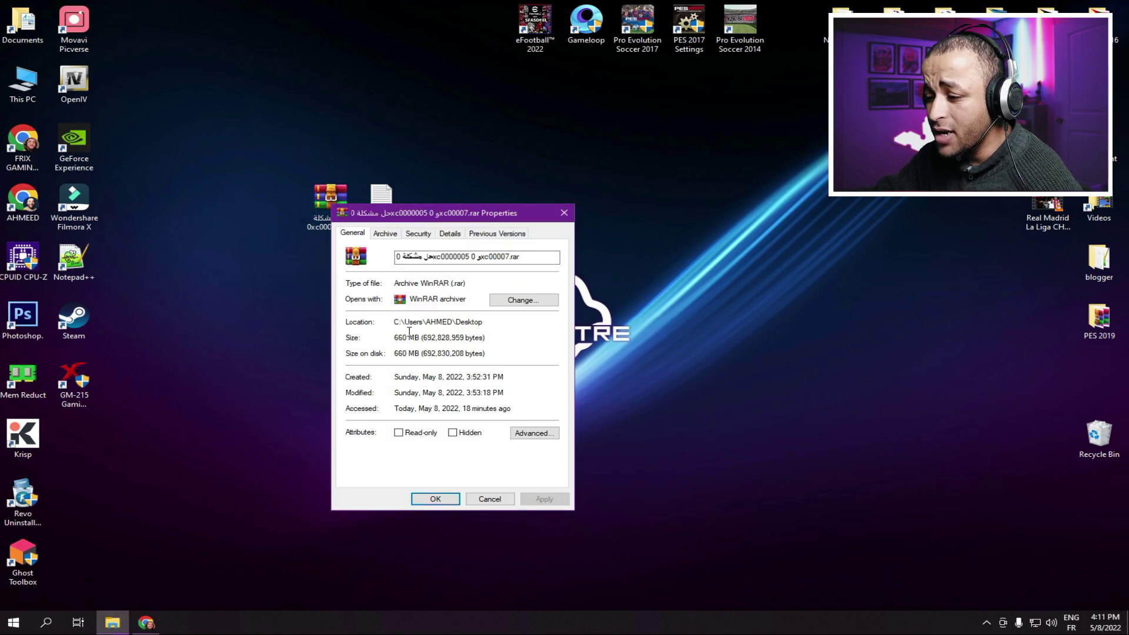
click(565, 215)
- Extract the archive here with its password and place the fix folder beside it
right_click(327, 197)
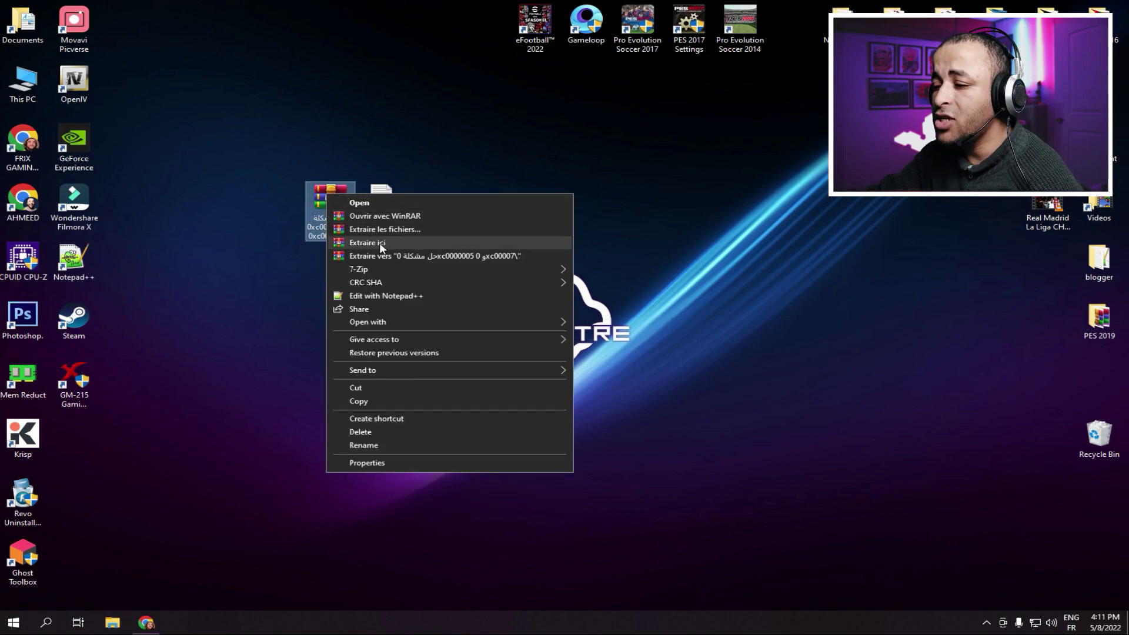
click(364, 243)
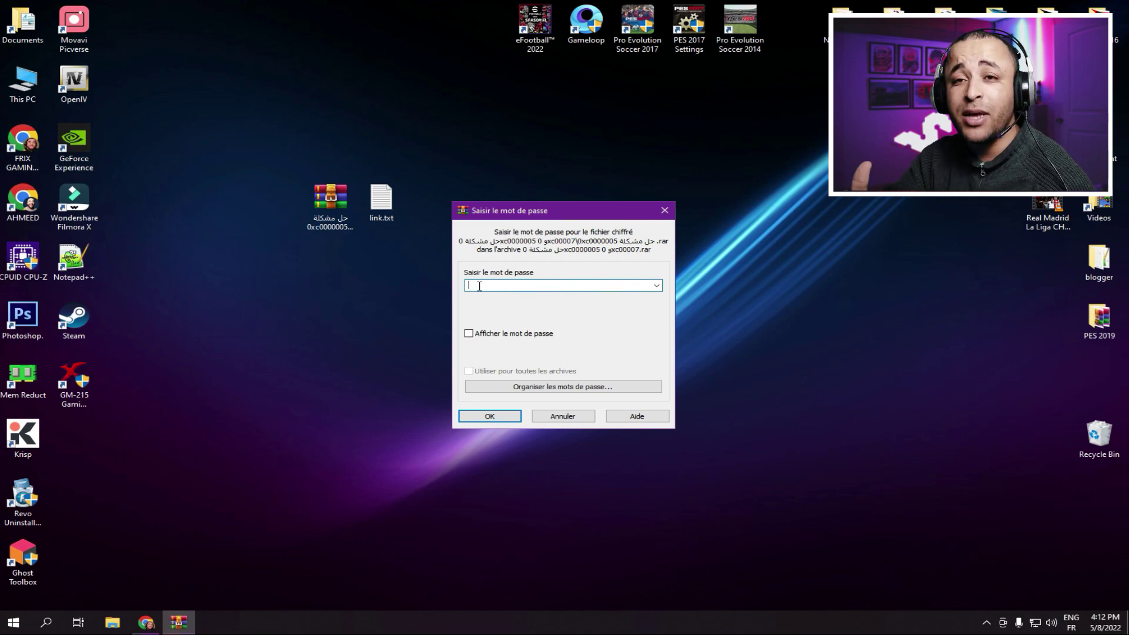
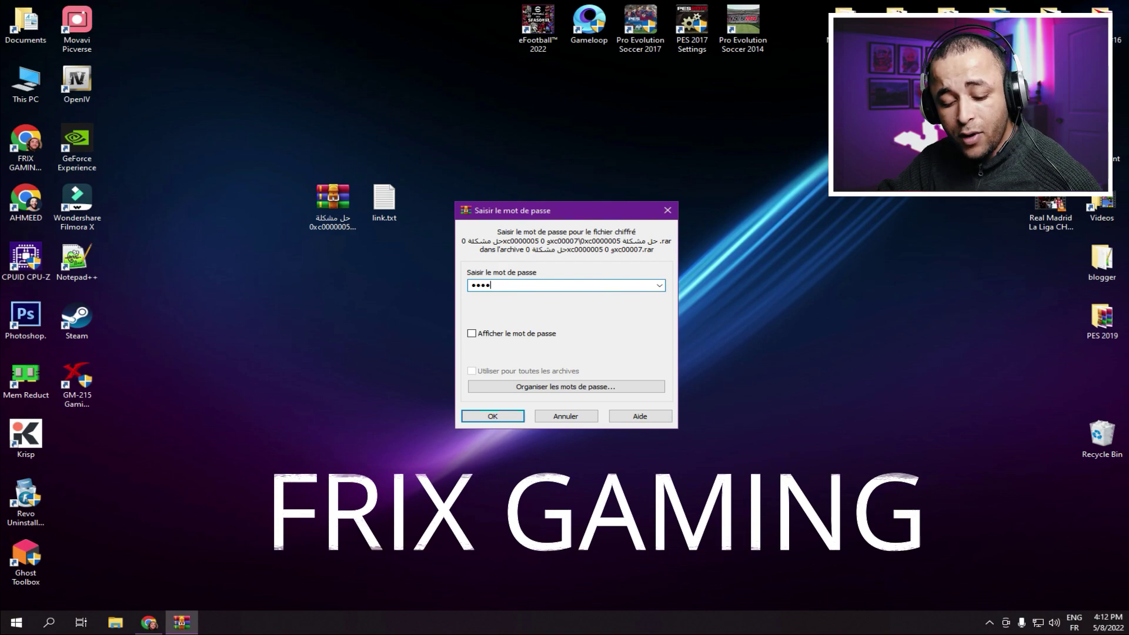
key(Return)
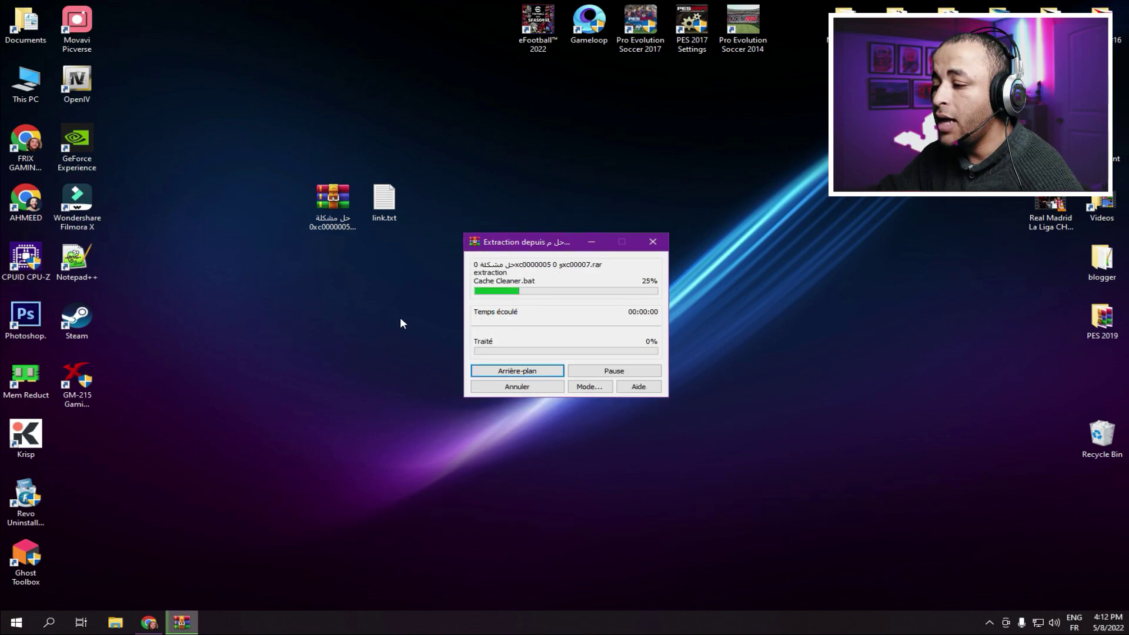
drag(76, 438, 259, 207)
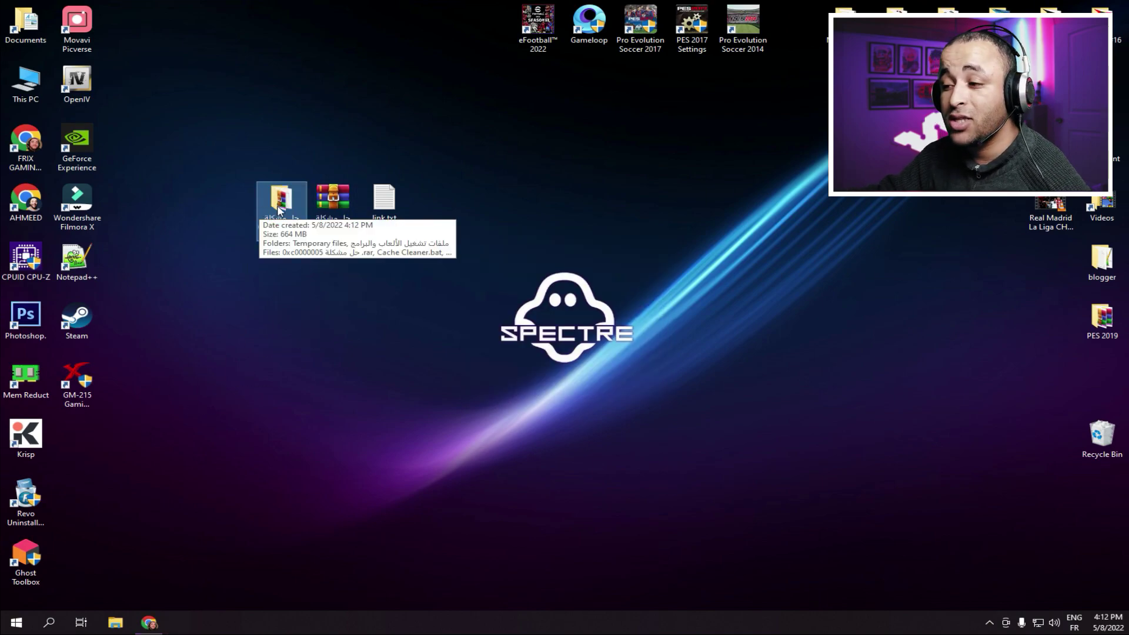
- Open the extracted fix folder and view the commands file أوامر.txt
double_click(279, 203)
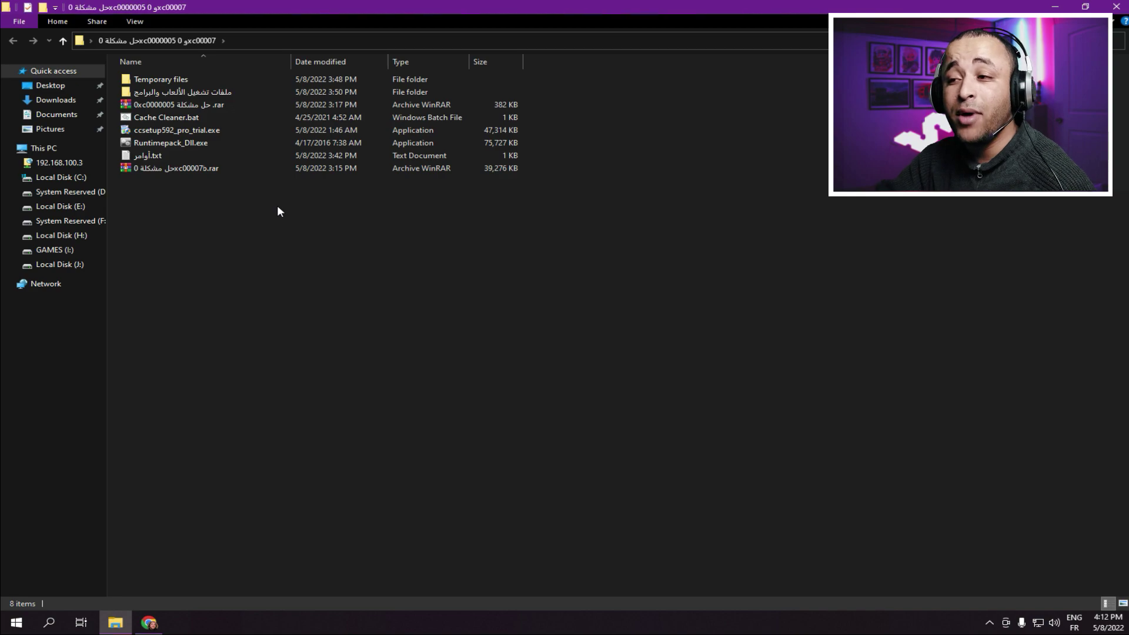
double_click(147, 156)
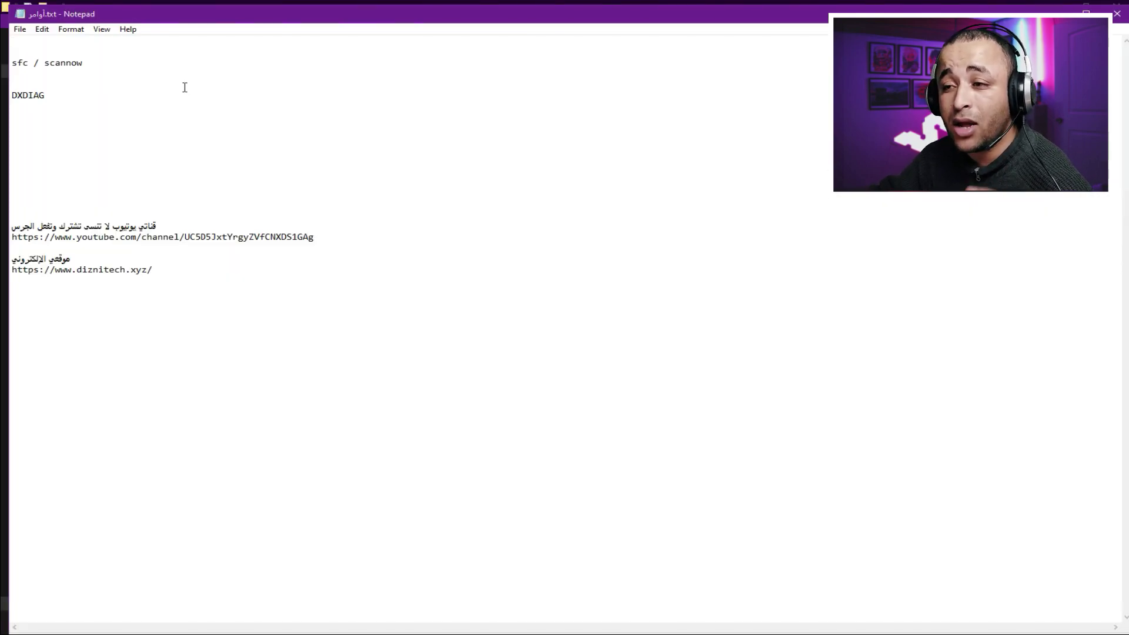
drag(85, 64, 2, 65)
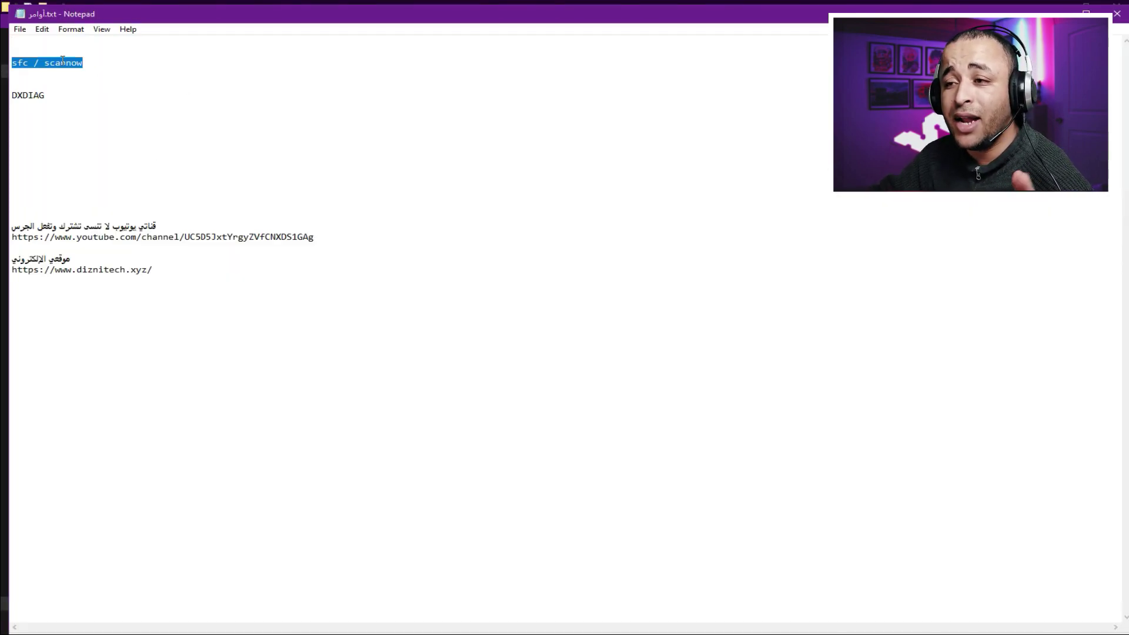
click(1117, 14)
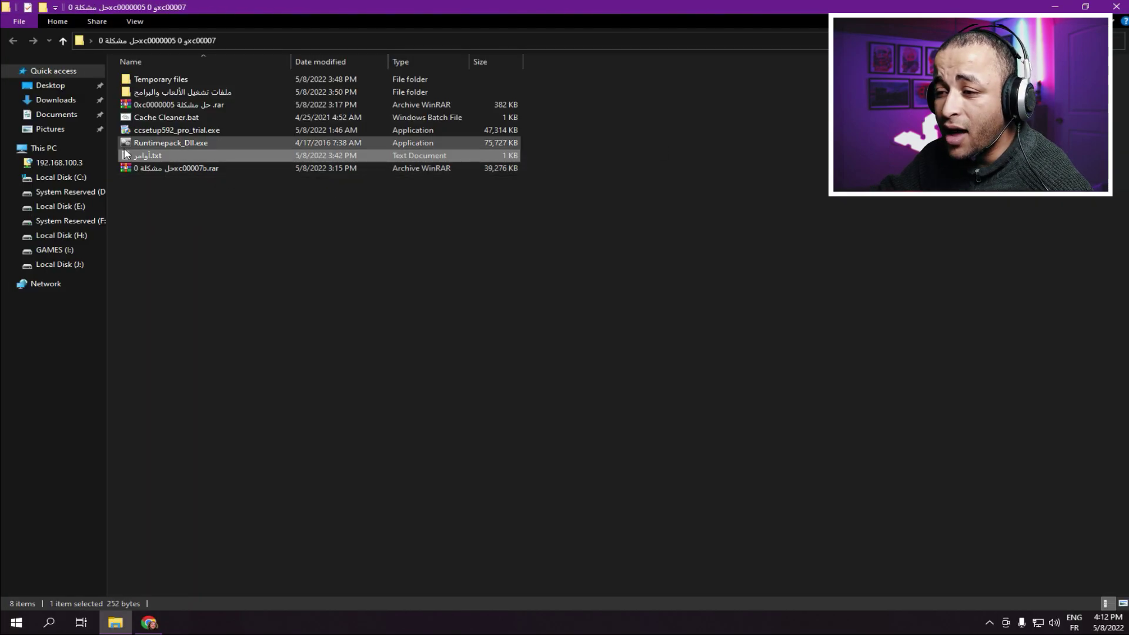
- Copy the 'sfc / scannow' command from the commands file and close Notepad
double_click(141, 155)
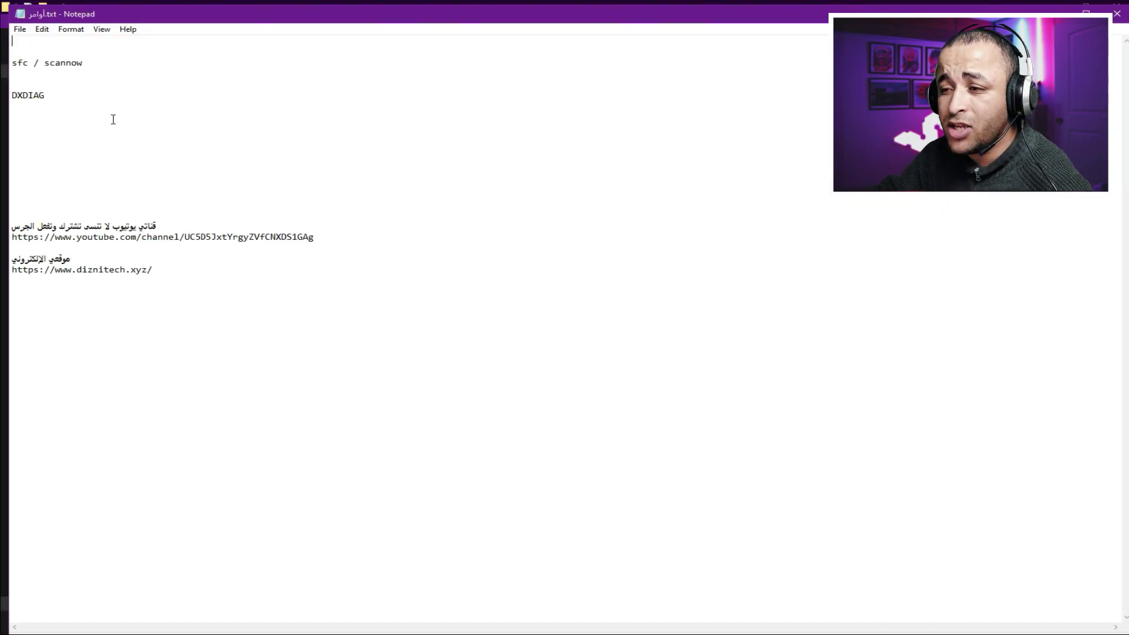
click(2, 69)
drag(83, 63, 13, 63)
right_click(47, 63)
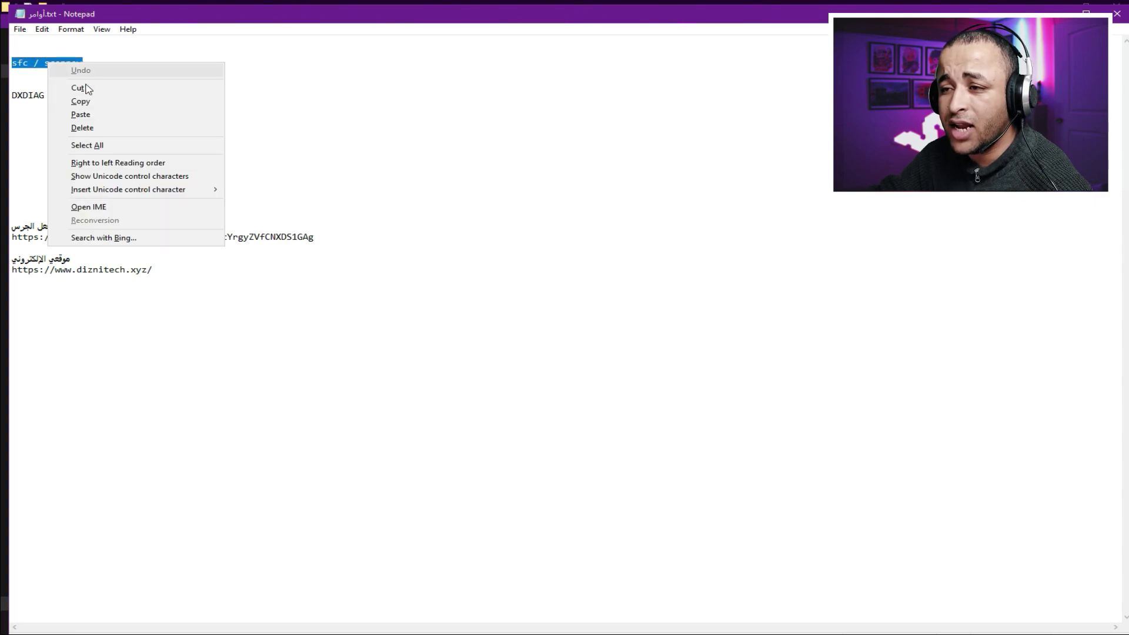
click(105, 100)
click(1055, 13)
click(49, 622)
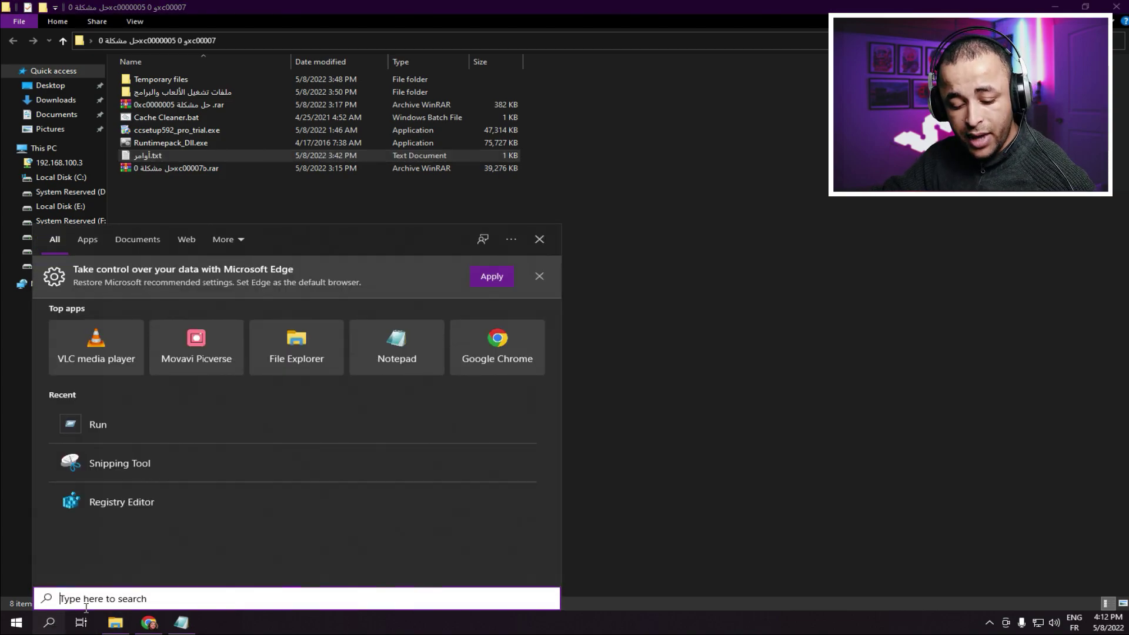
- Run the pasted sfc / scannow in an administrator Command Prompt, review the output, and close it
text(c)
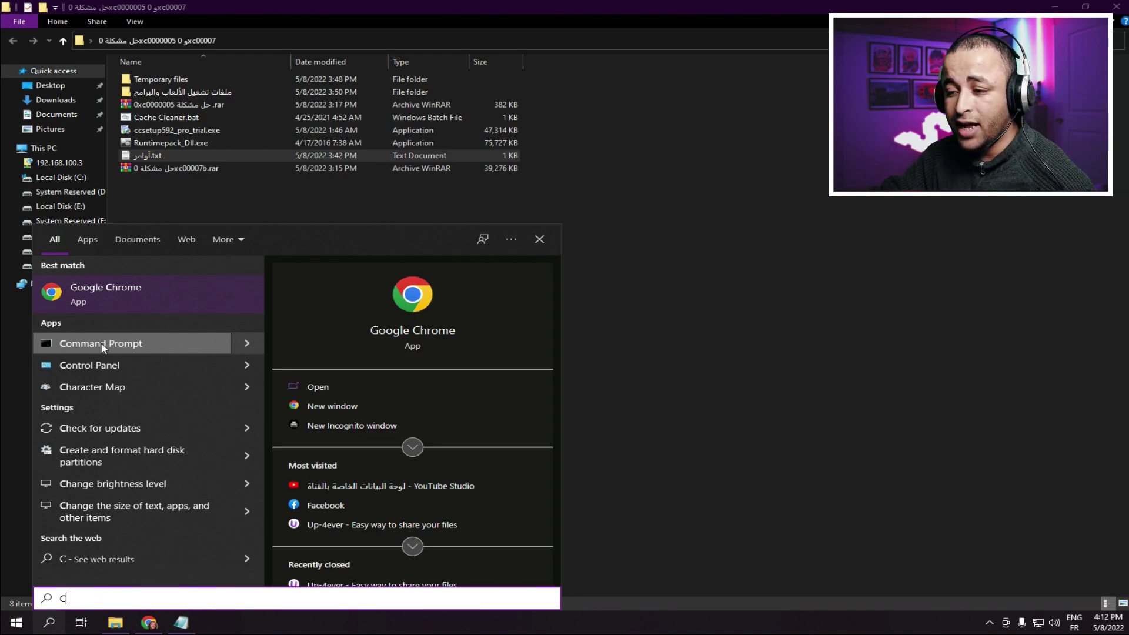
right_click(103, 346)
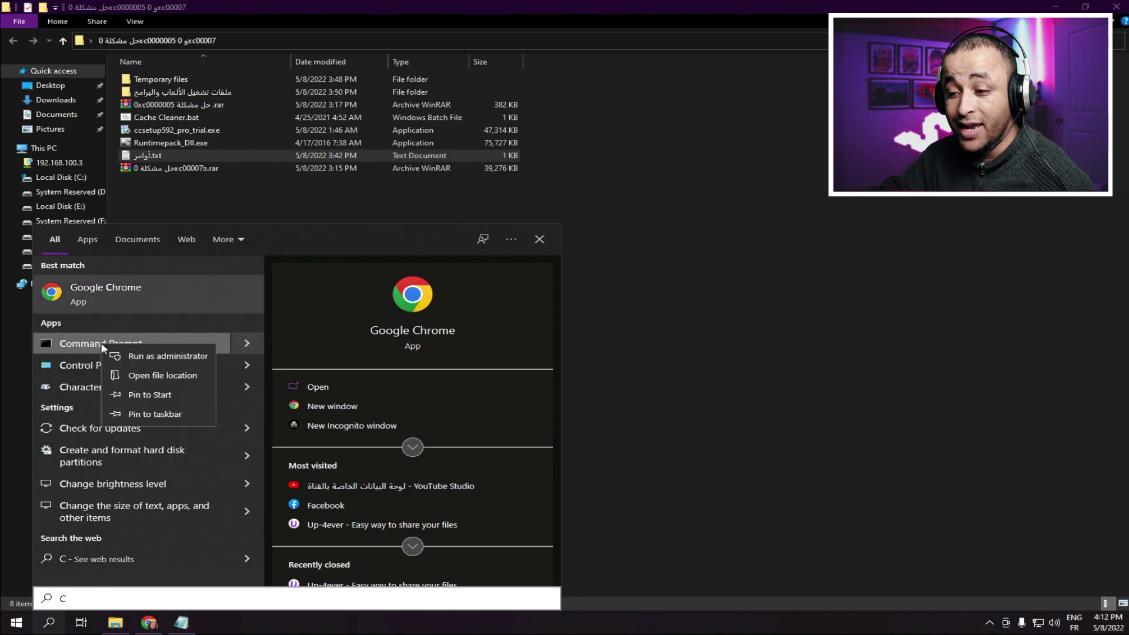
click(154, 354)
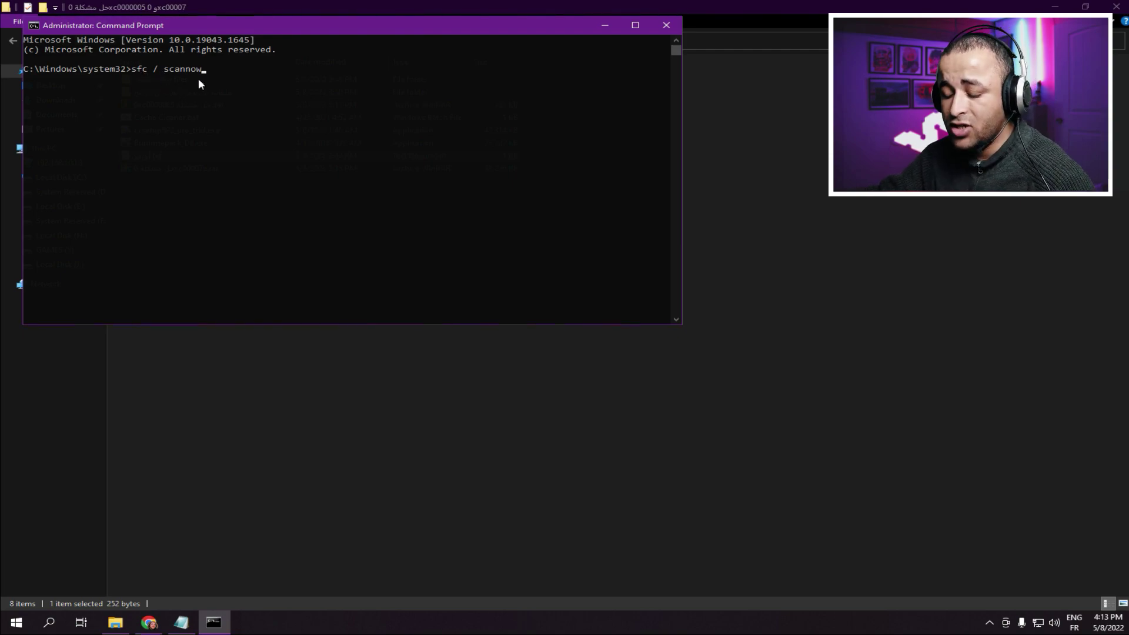
key(Return)
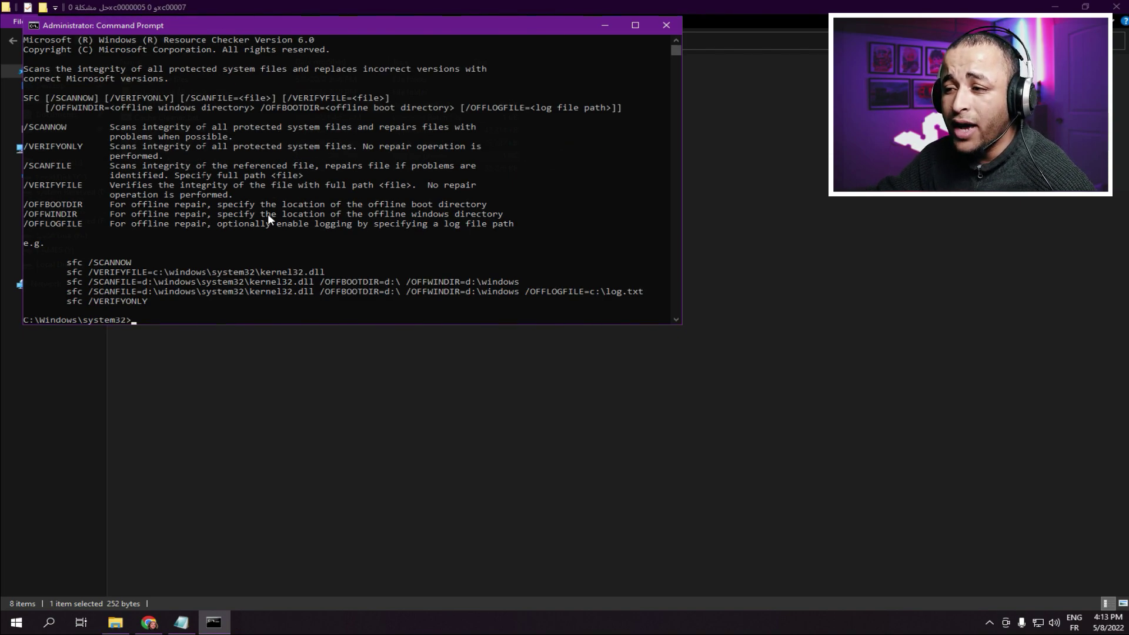
scroll(268, 219, up, 2)
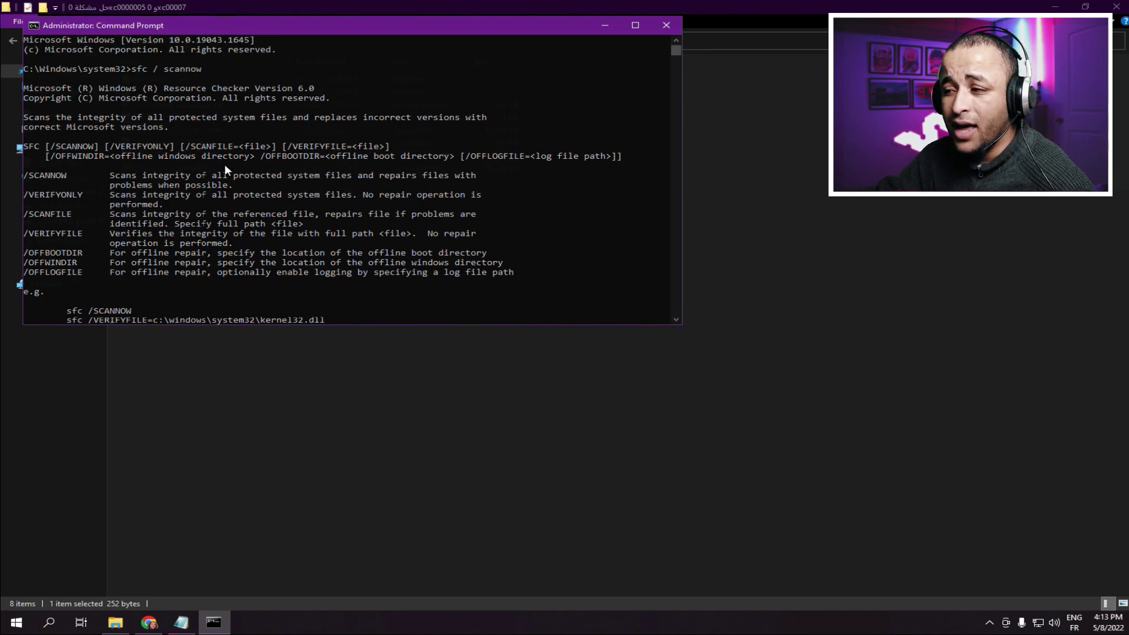
scroll(256, 186, down, 2)
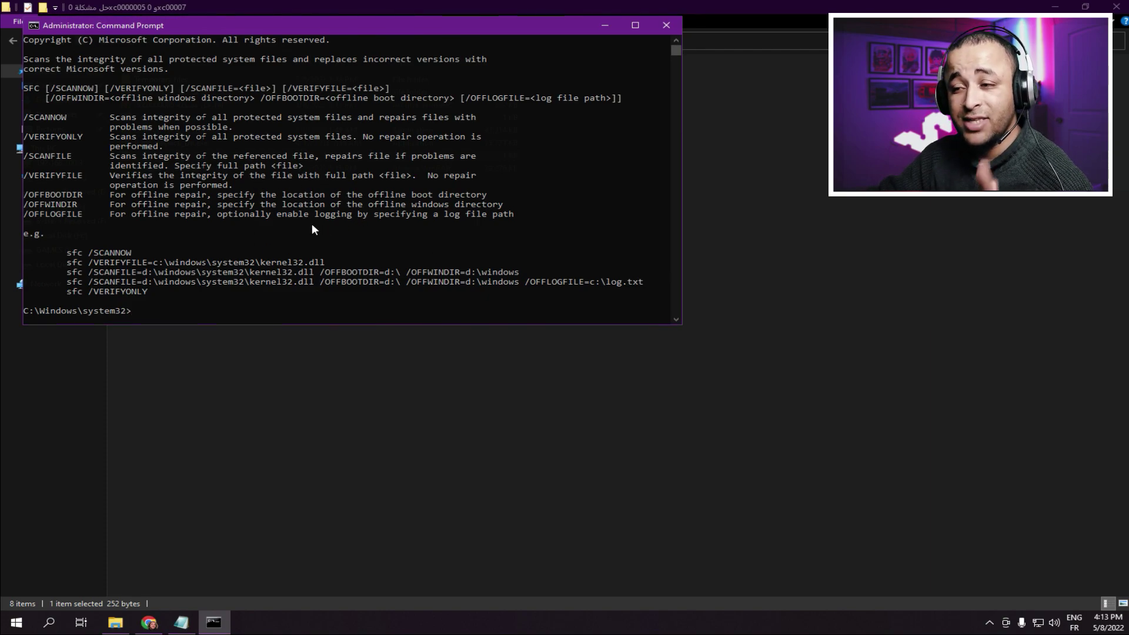
scroll(312, 226, up, 2)
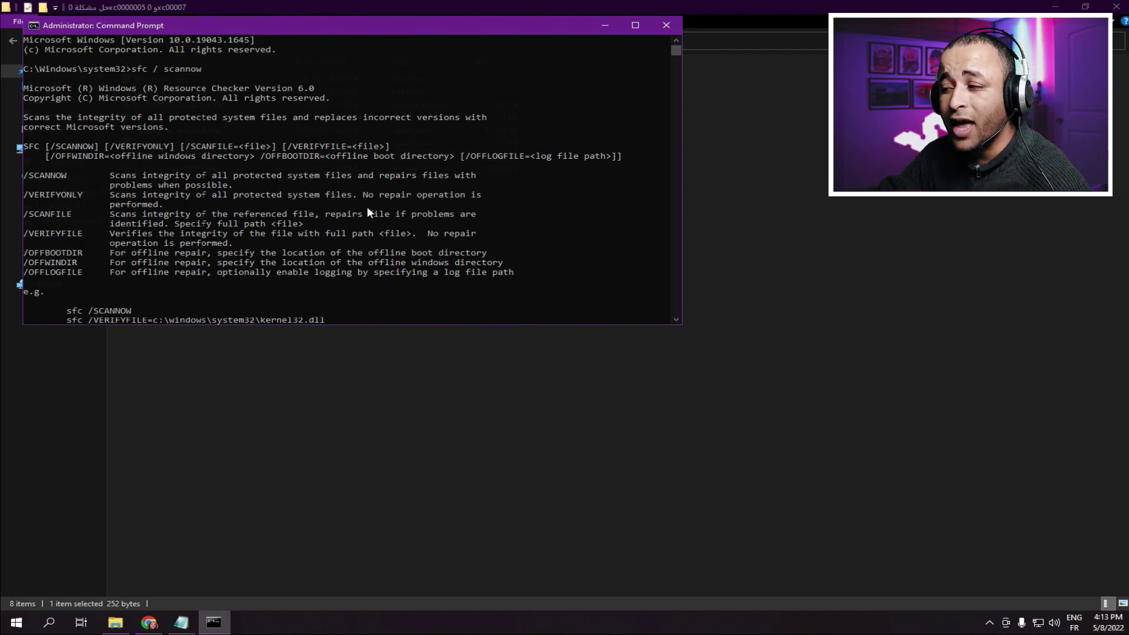
scroll(369, 213, down, 2)
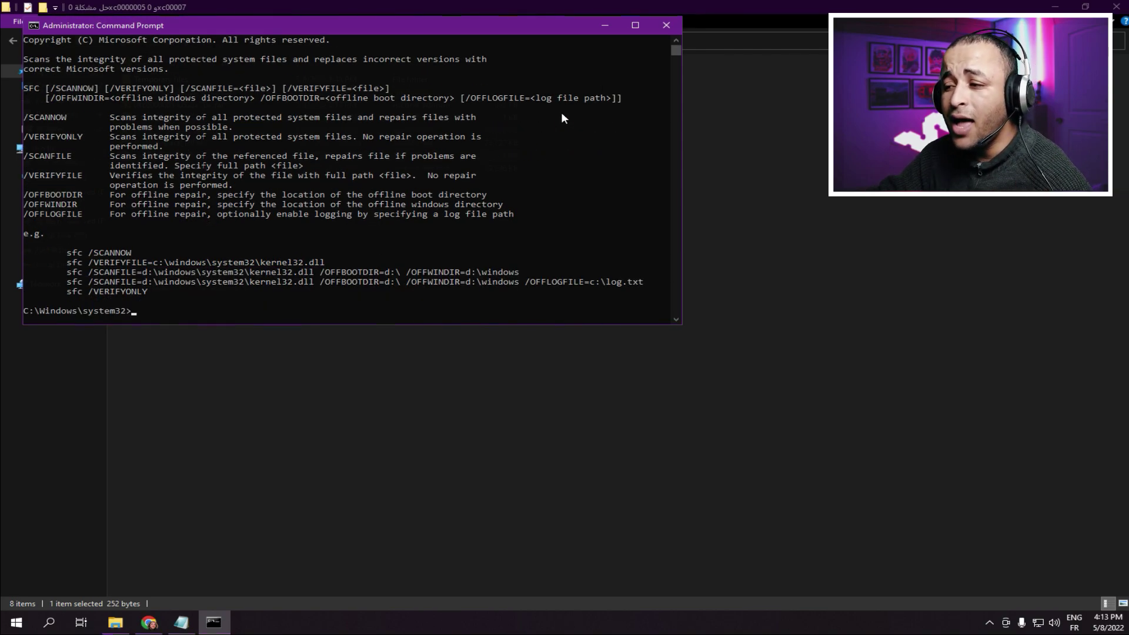
click(667, 26)
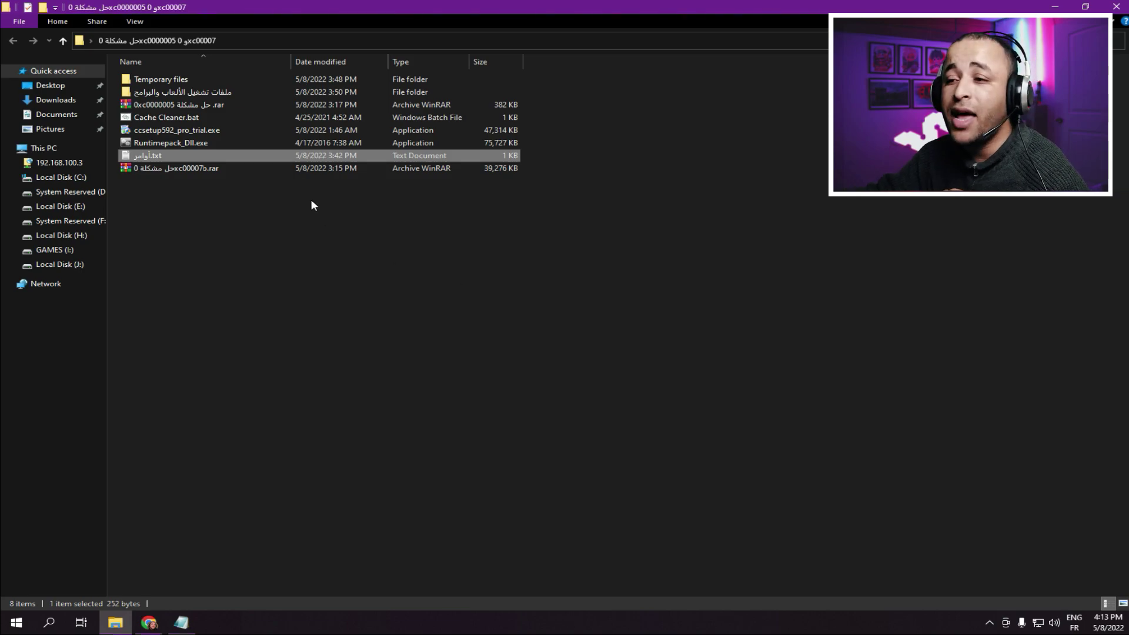
- Copy the DXDIAG command from the commands text file
double_click(153, 153)
drag(59, 93, 2, 87)
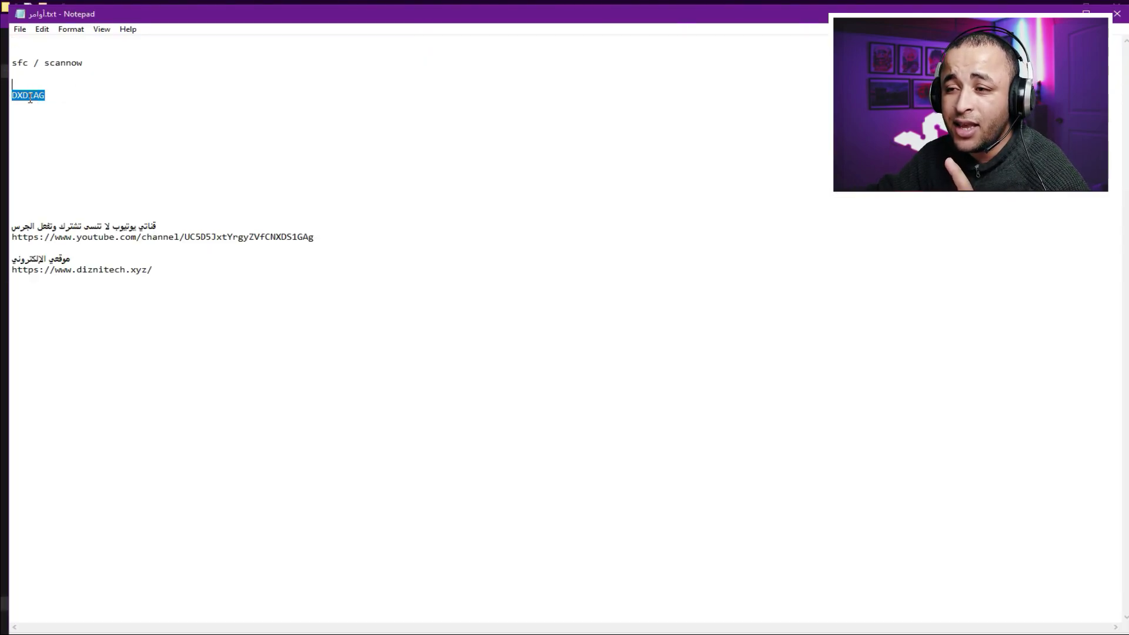
right_click(30, 98)
click(70, 139)
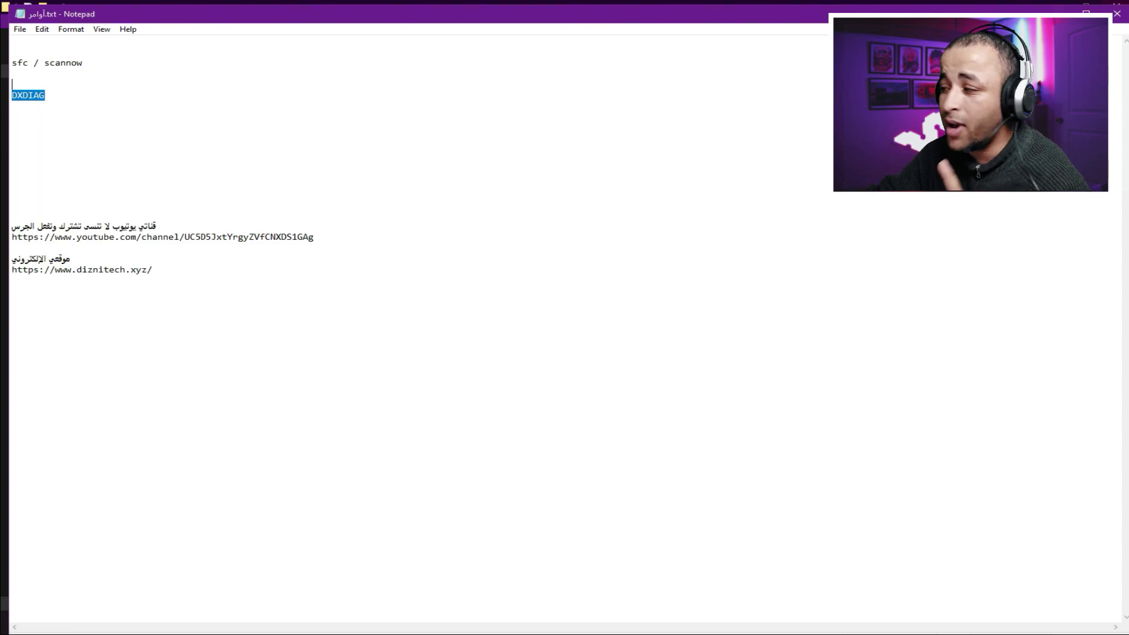
click(1117, 13)
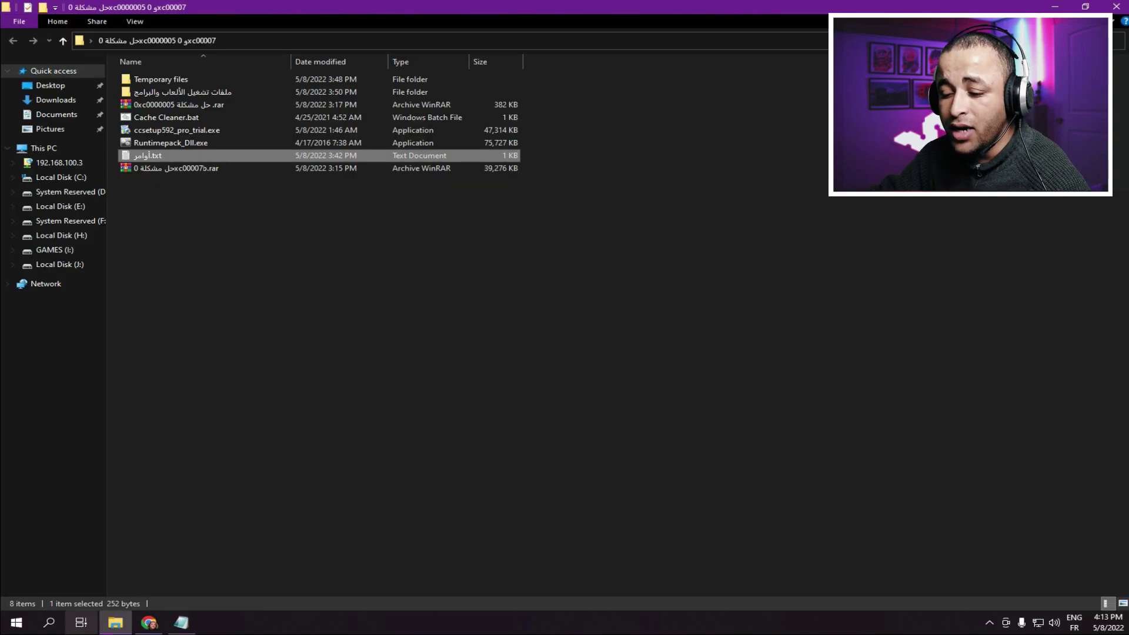
- Open the Run dialog from search, clear its old entry, and enter DXDIAG
click(49, 622)
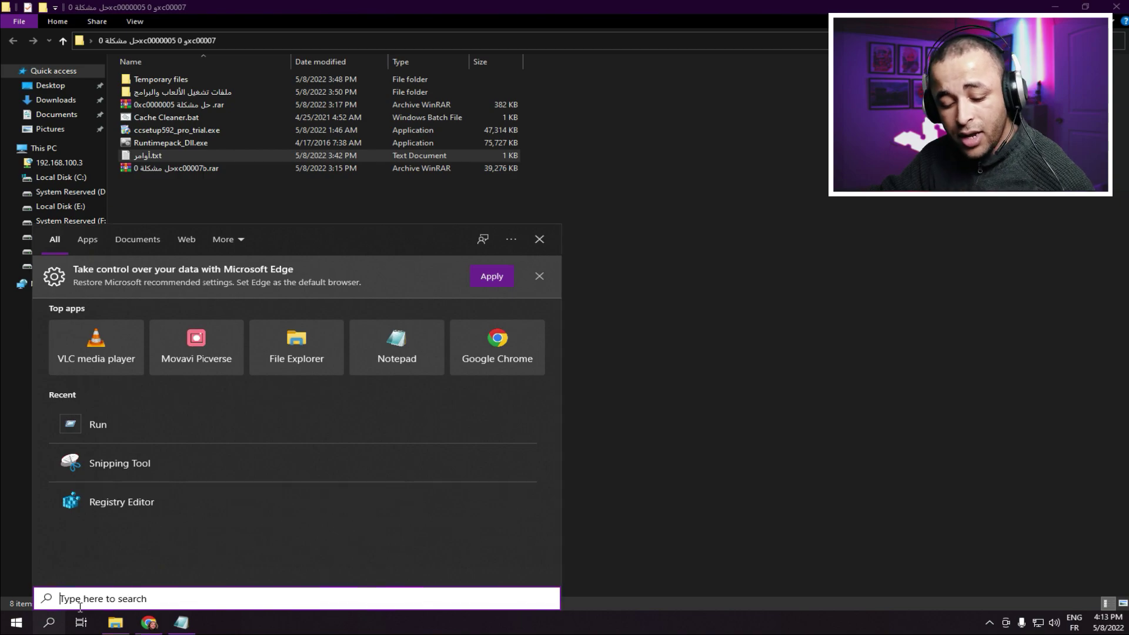
text(RUN)
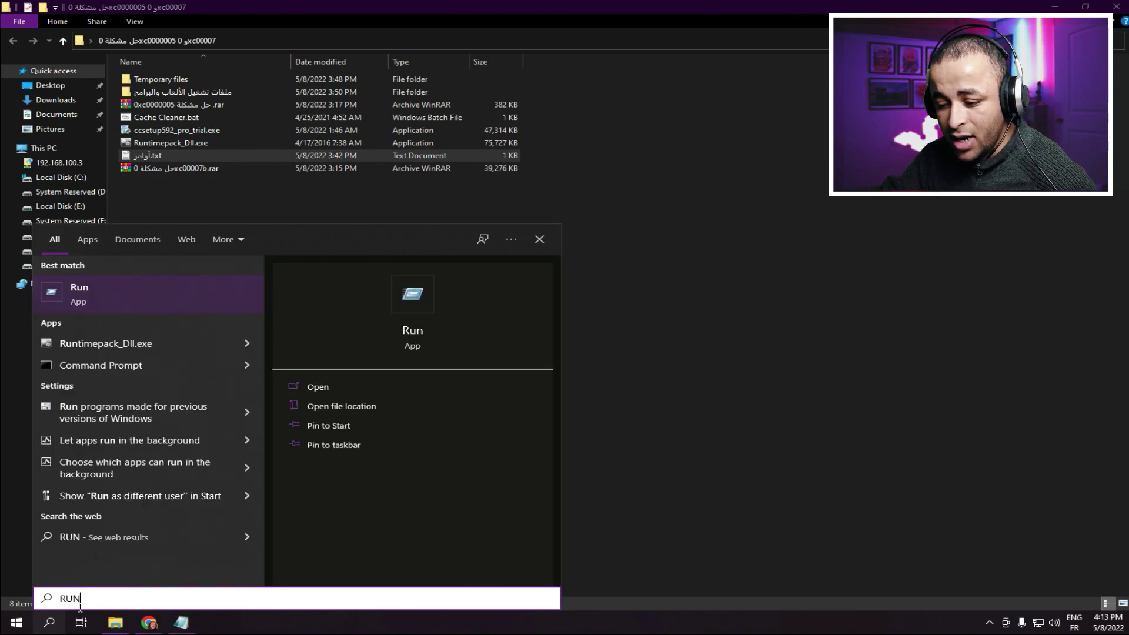
click(125, 294)
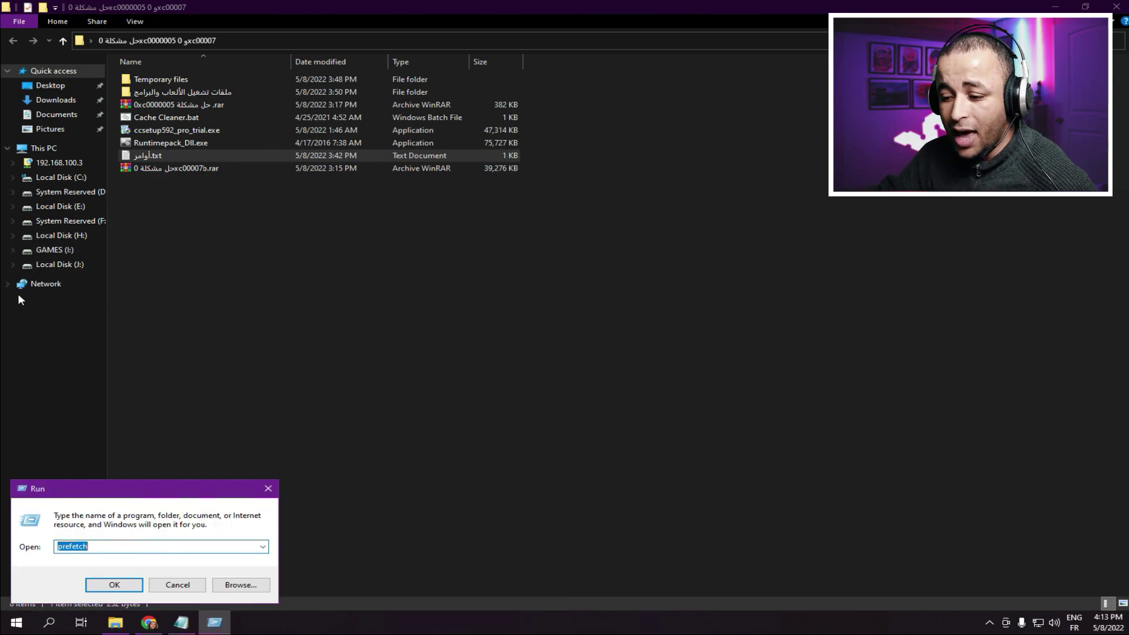
key(BackSpace)
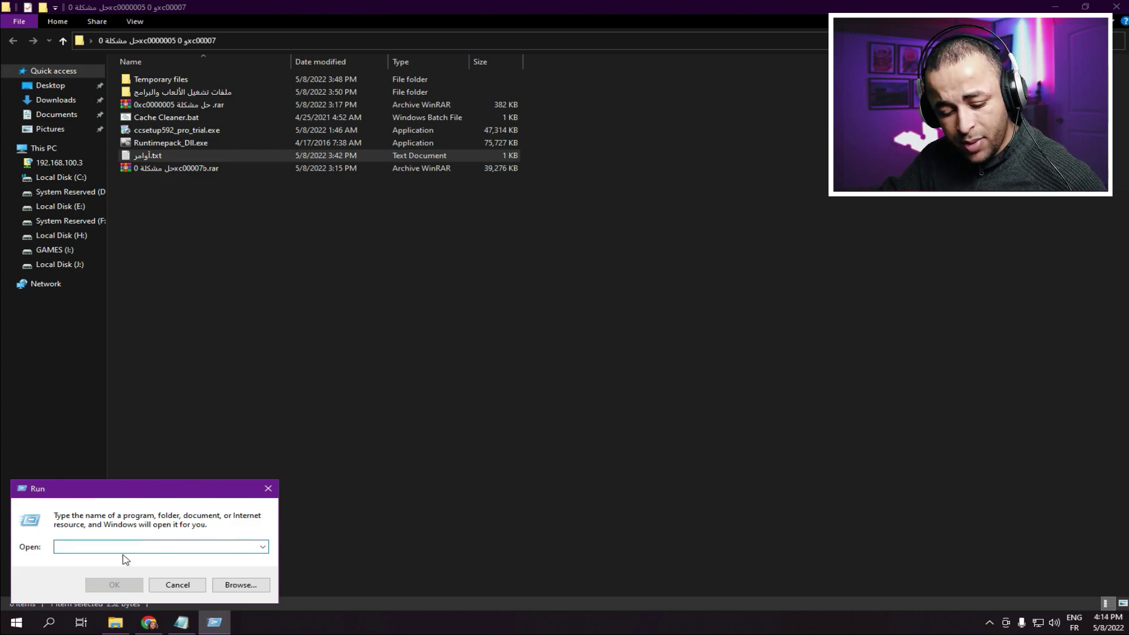
text(DX)
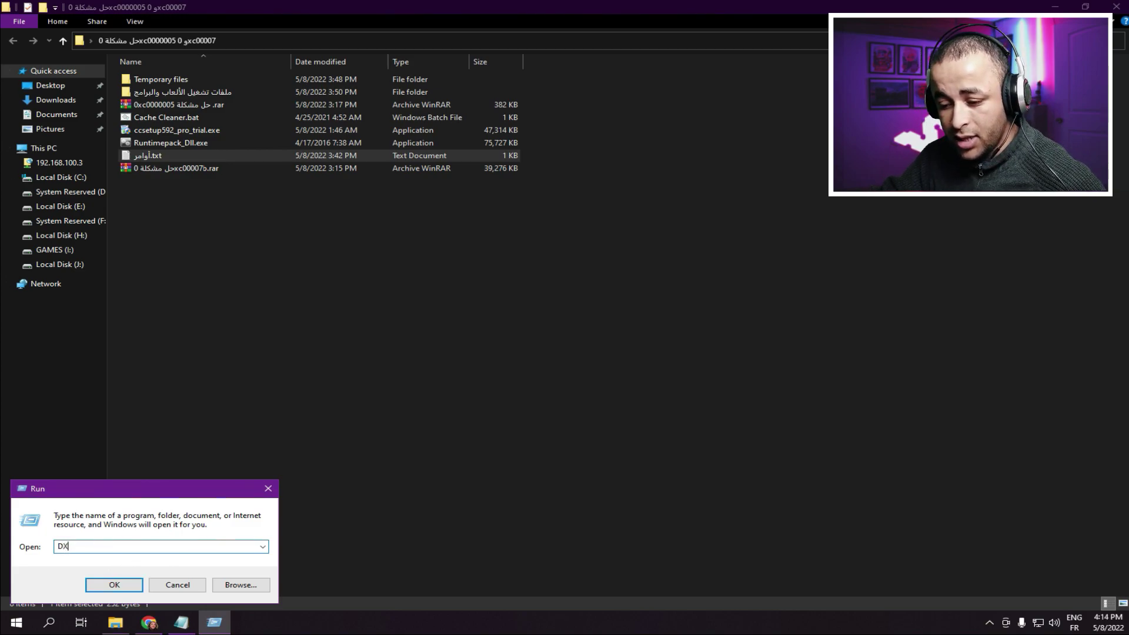
text(DIAG)
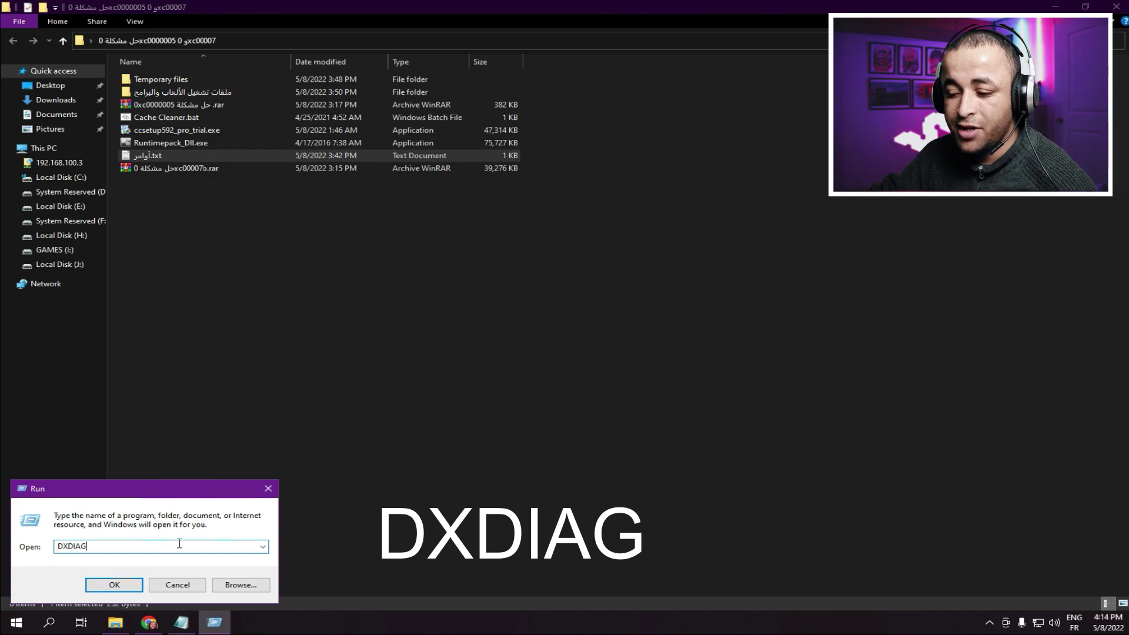
- Launch dxdiag, browse its System, Display, Sound 1, Sound 2 and Input reports, then close it
click(116, 589)
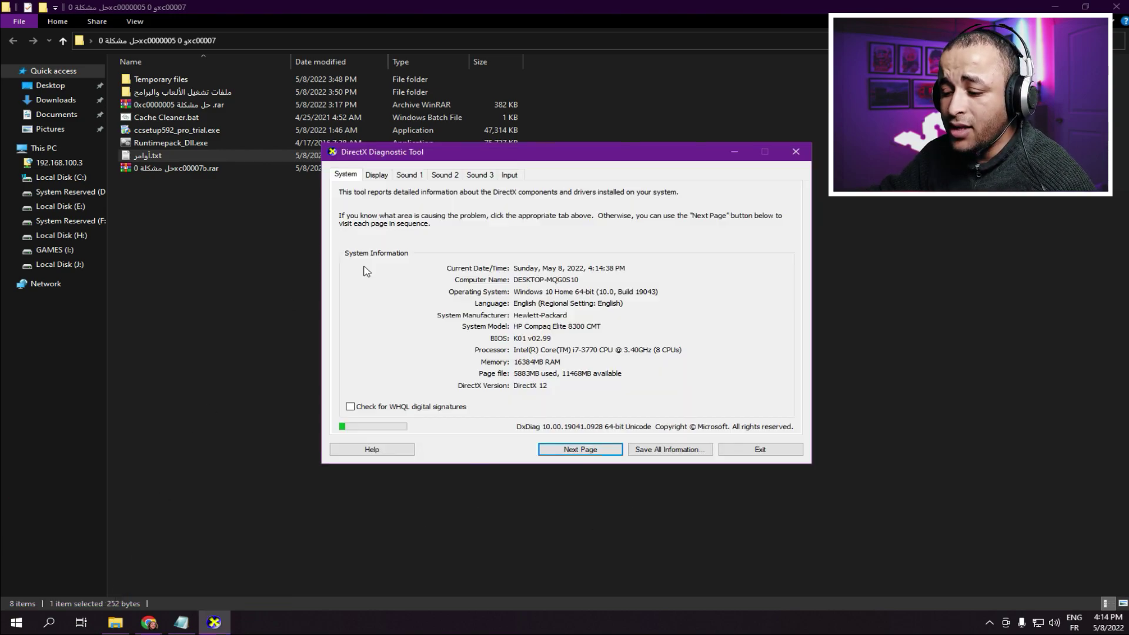
drag(612, 157, 598, 144)
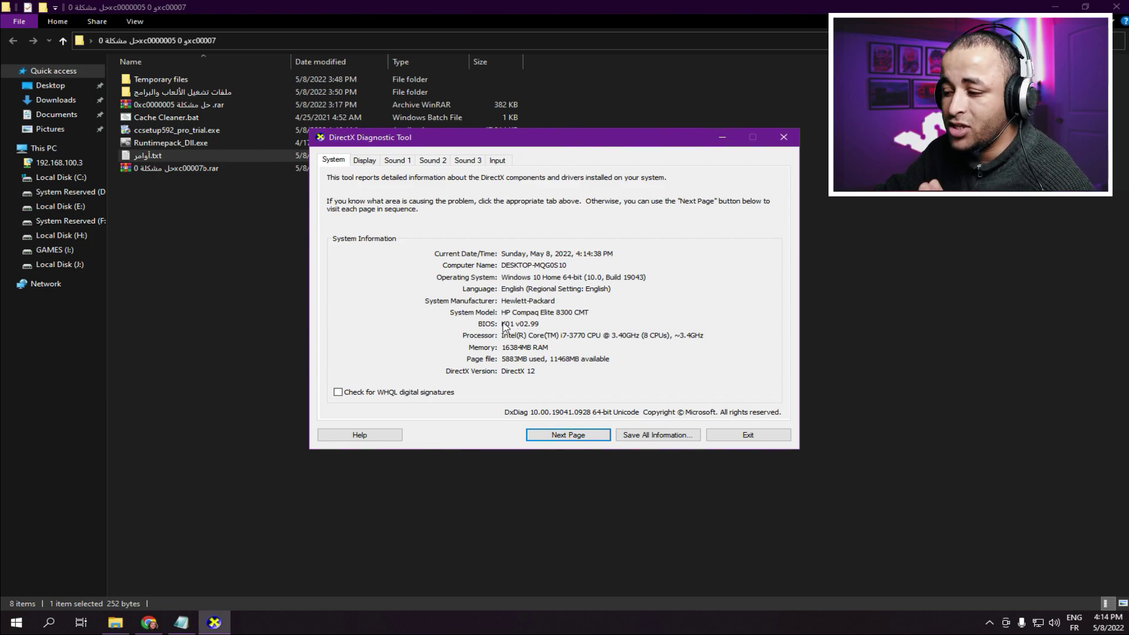
click(371, 160)
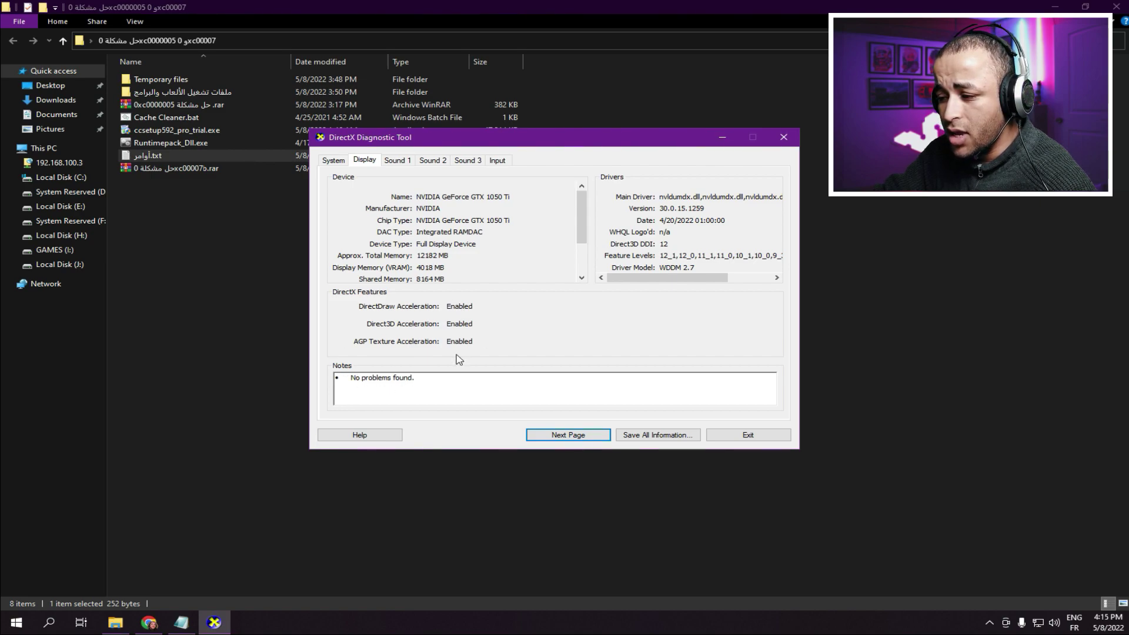
click(401, 161)
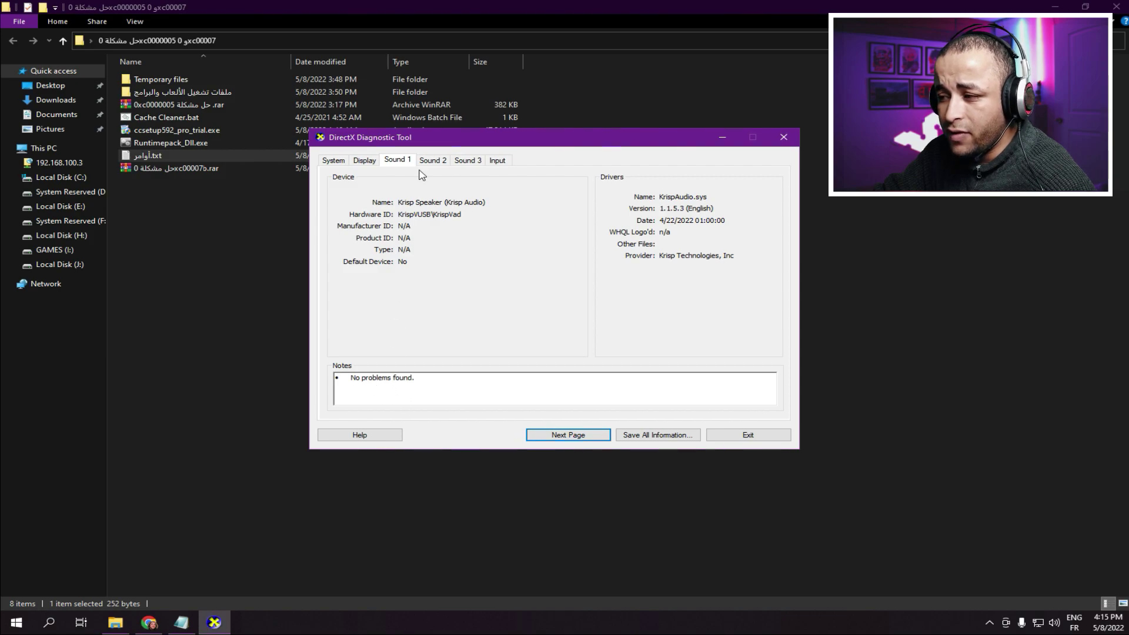
click(431, 160)
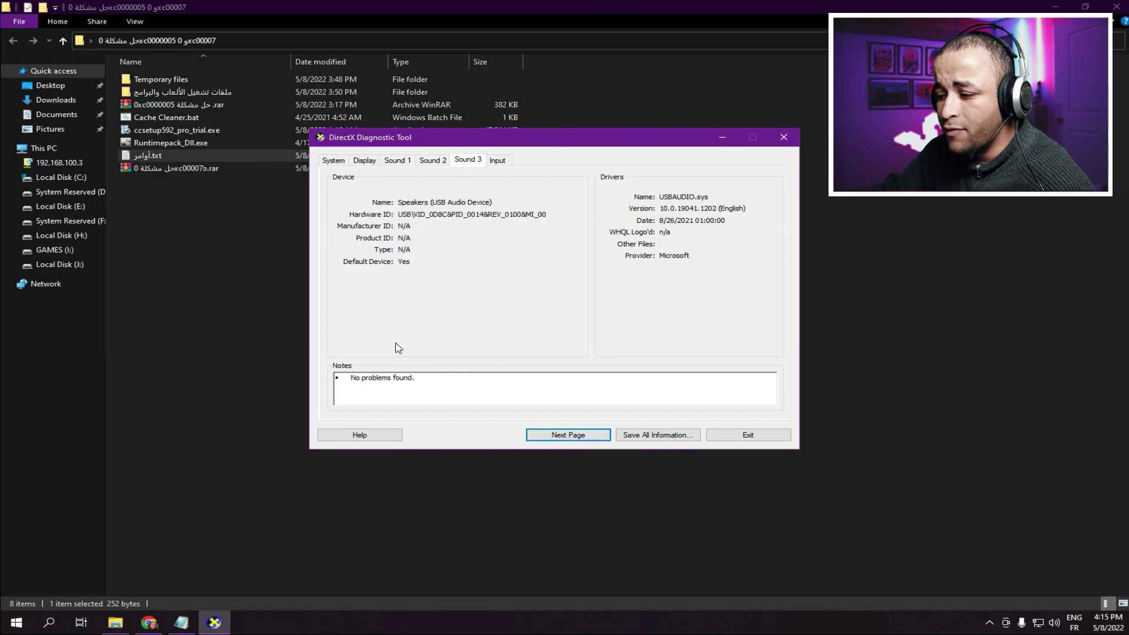
key(Return)
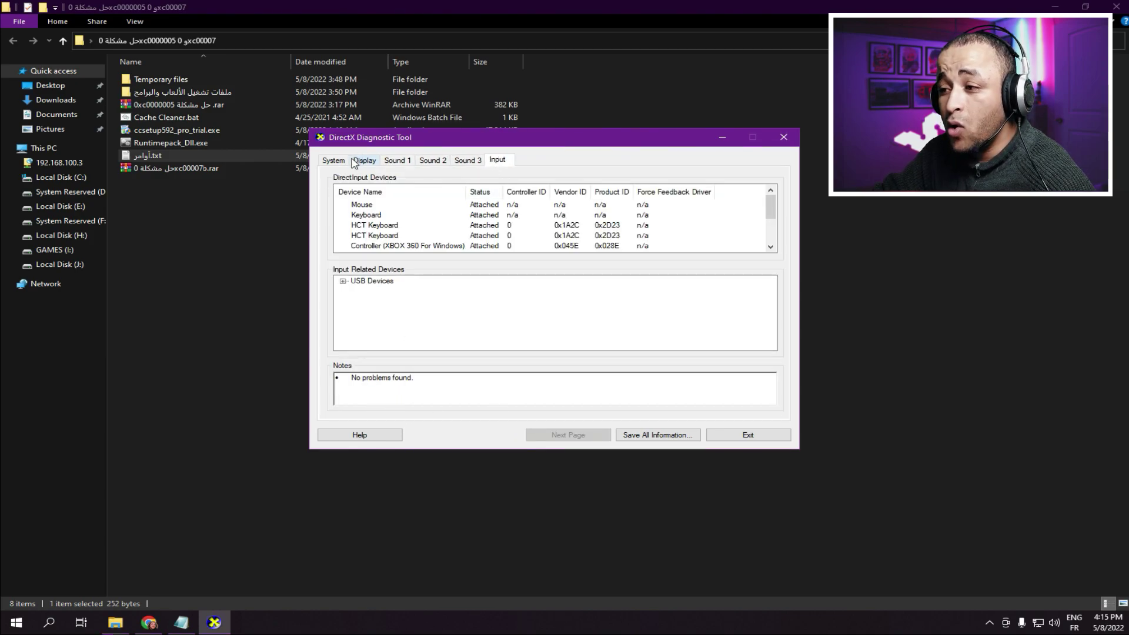
click(333, 161)
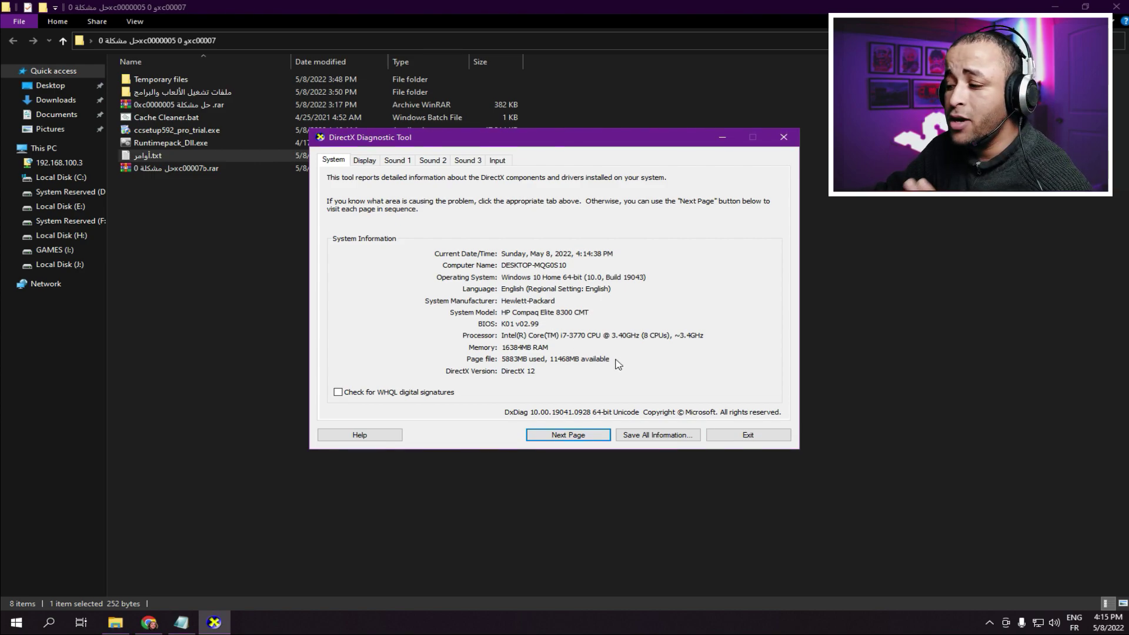
click(783, 138)
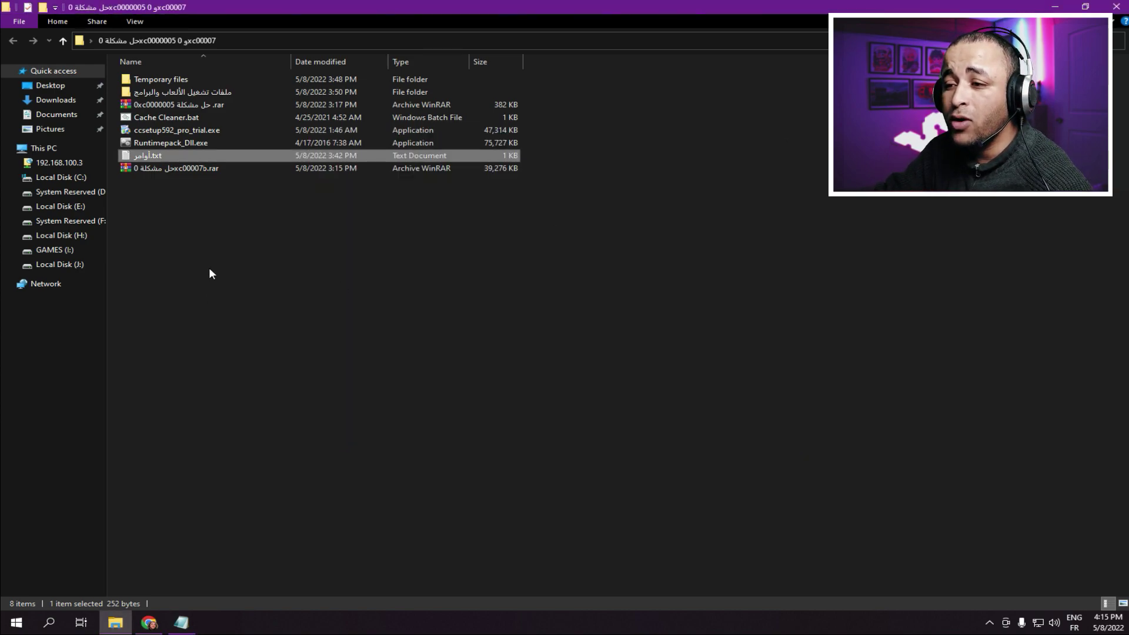
- Move the 0xc0000005 archive from the fix folder onto the desktop
click(210, 273)
key(super+Down)
drag(495, 80, 506, 111)
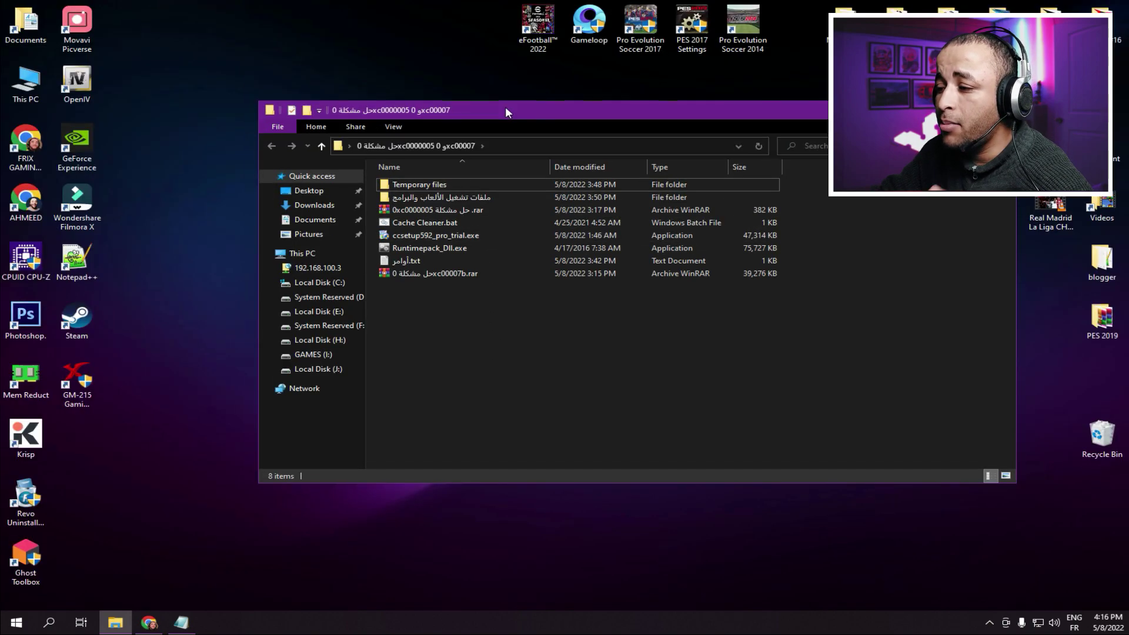
click(390, 212)
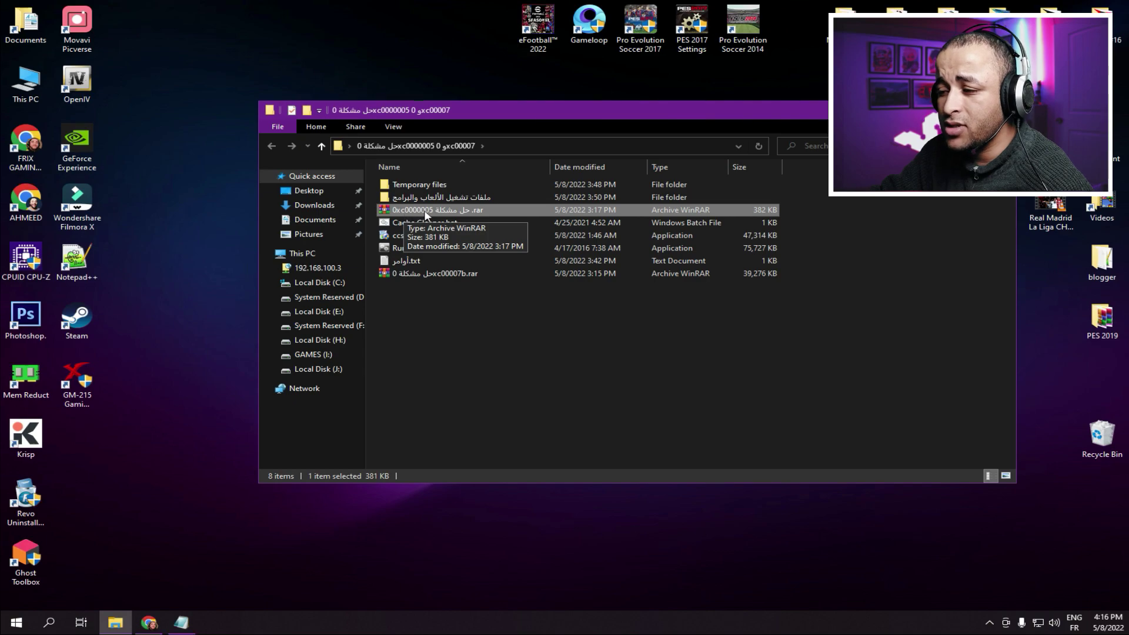
right_click(444, 207)
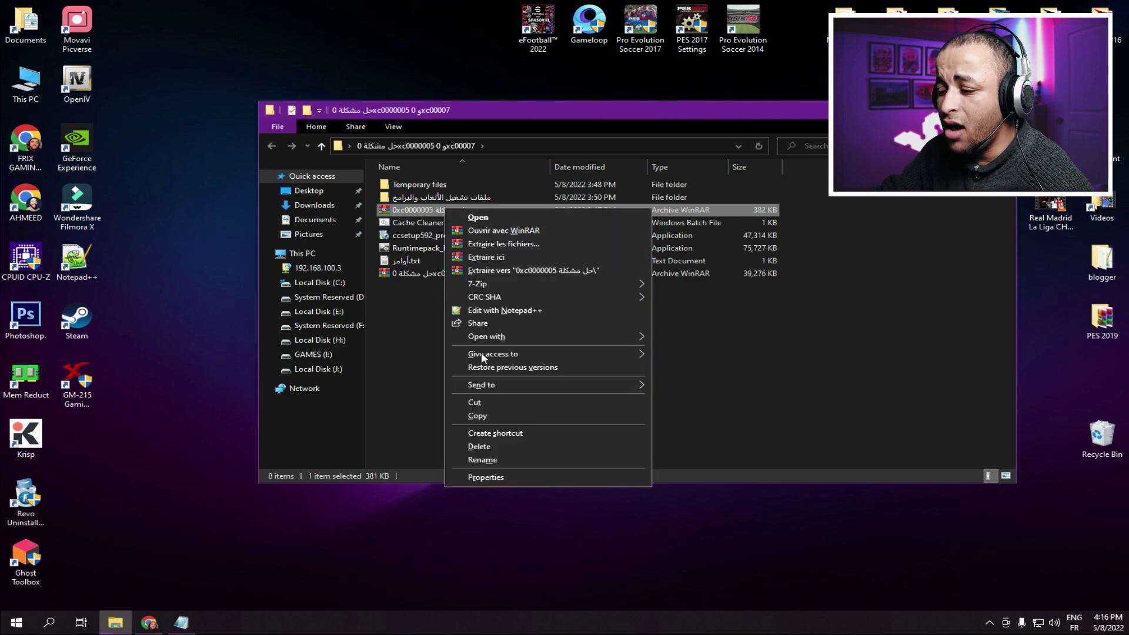
click(478, 401)
click(173, 197)
right_click(173, 200)
click(219, 250)
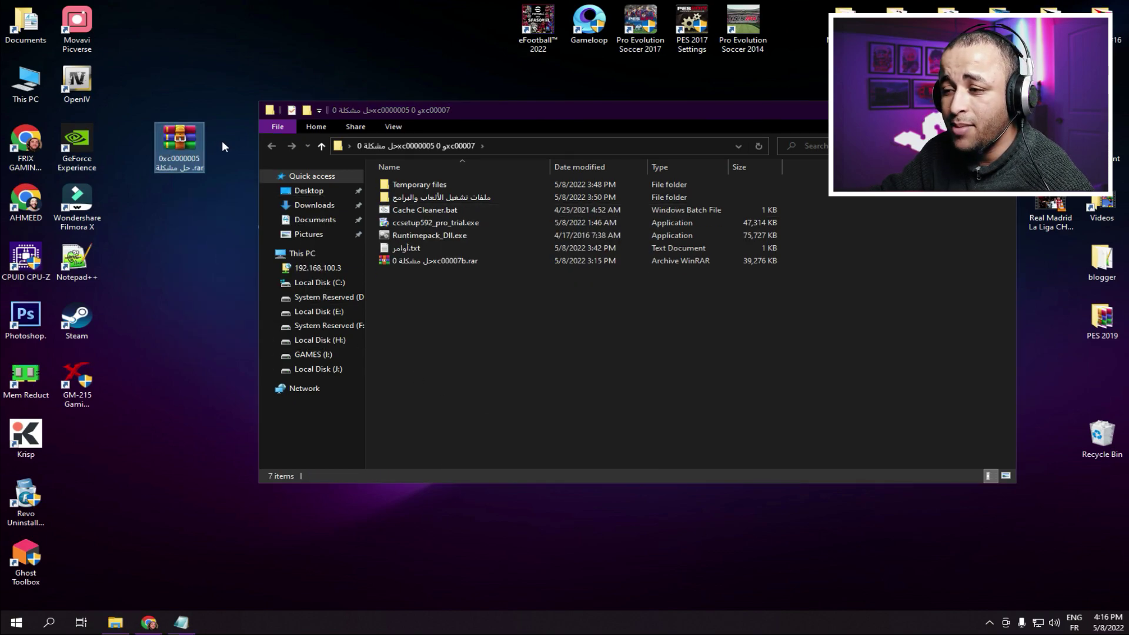
drag(199, 183, 186, 193)
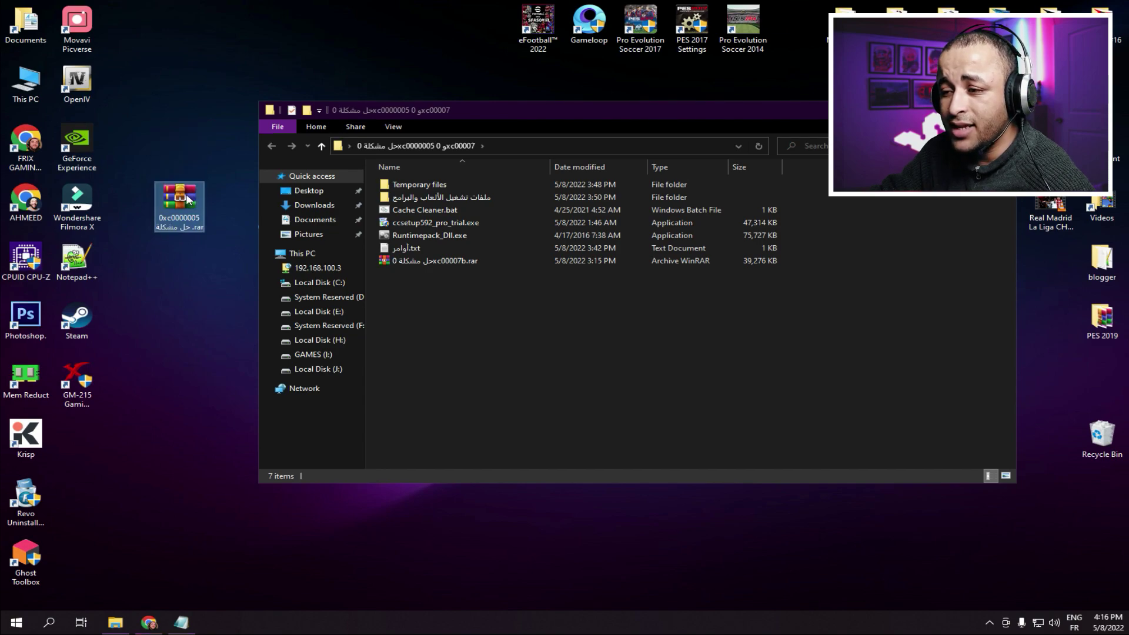
- Extract the 0xc0000005 archive onto the desktop and delete dllme.txt
click(436, 263)
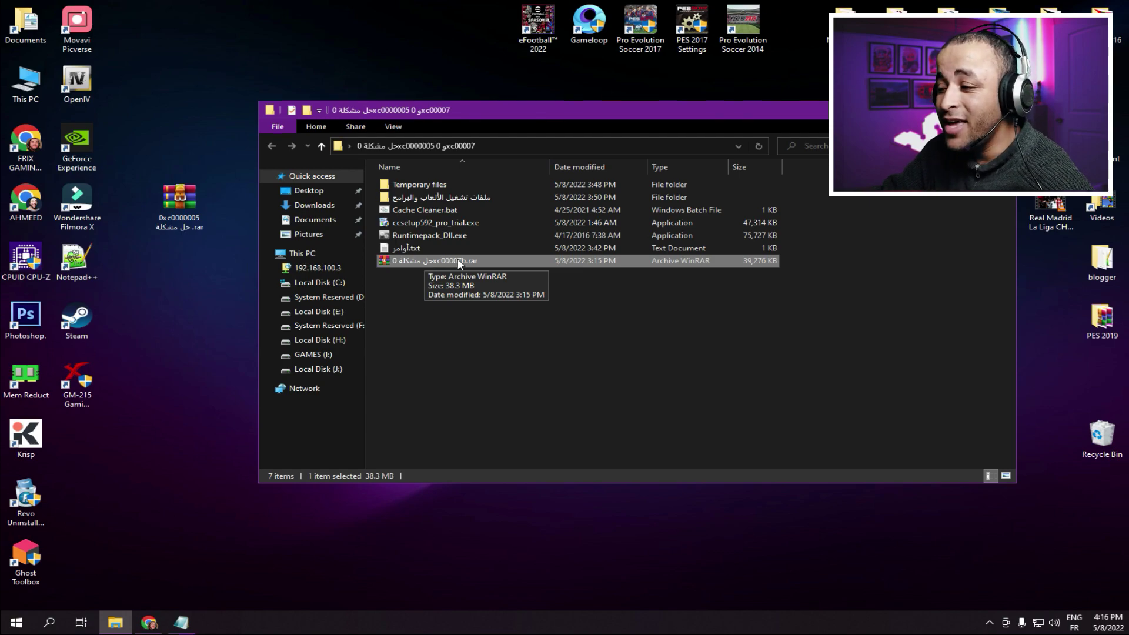
click(180, 199)
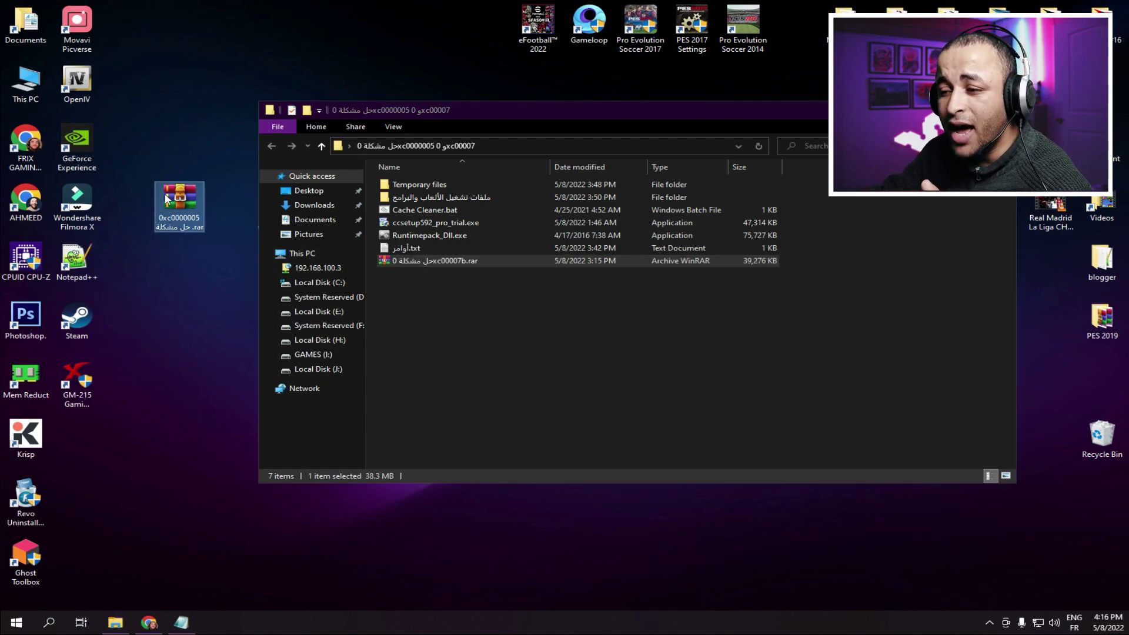
right_click(186, 194)
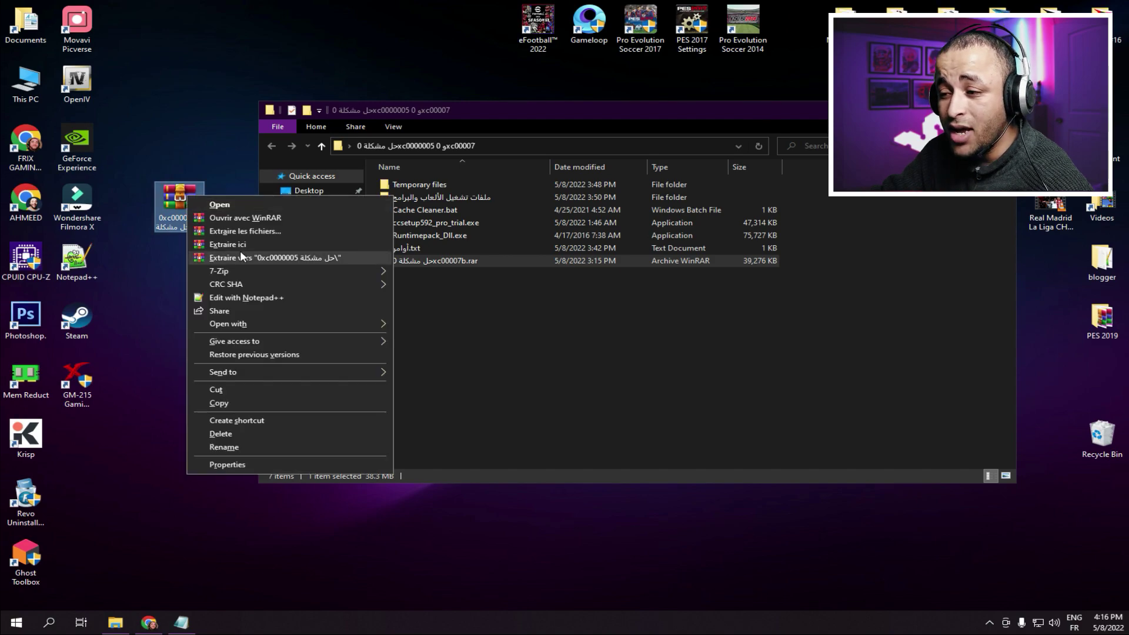
click(220, 246)
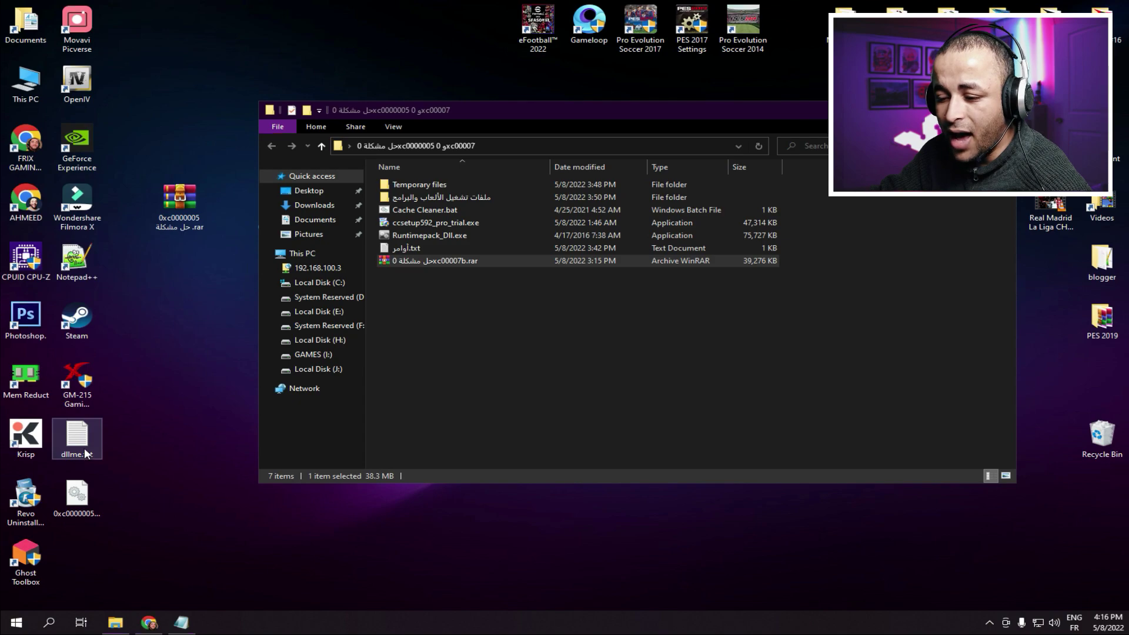
right_click(83, 443)
click(131, 405)
- Cut the extracted 0xc0000005.dll for pasting elsewhere
drag(76, 495, 180, 314)
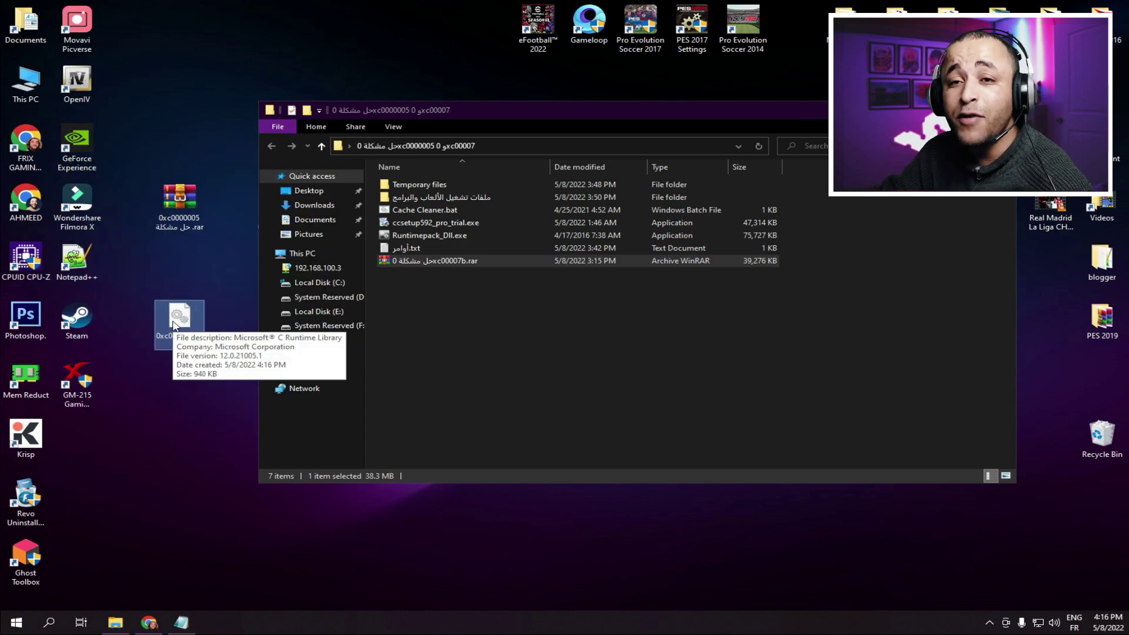
right_click(174, 325)
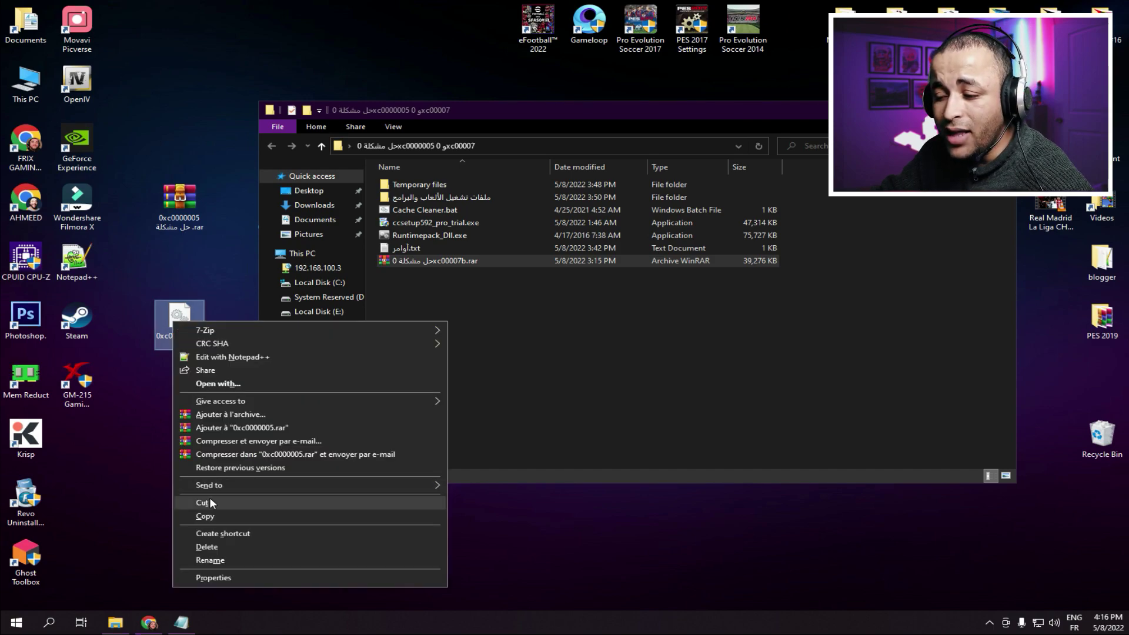
click(209, 501)
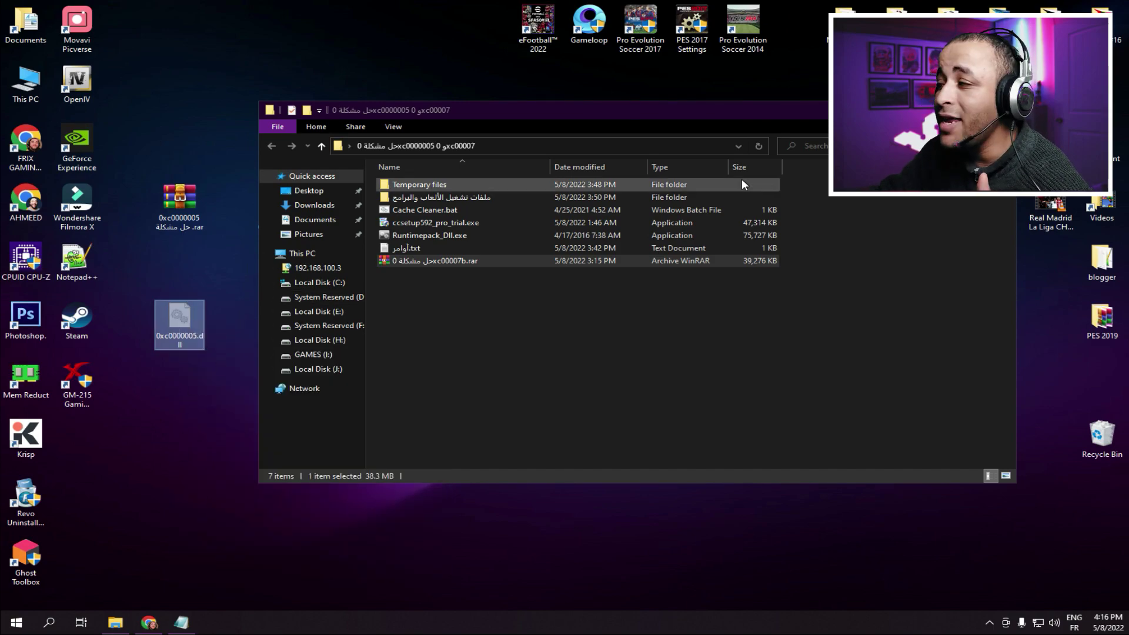
right_click(746, 27)
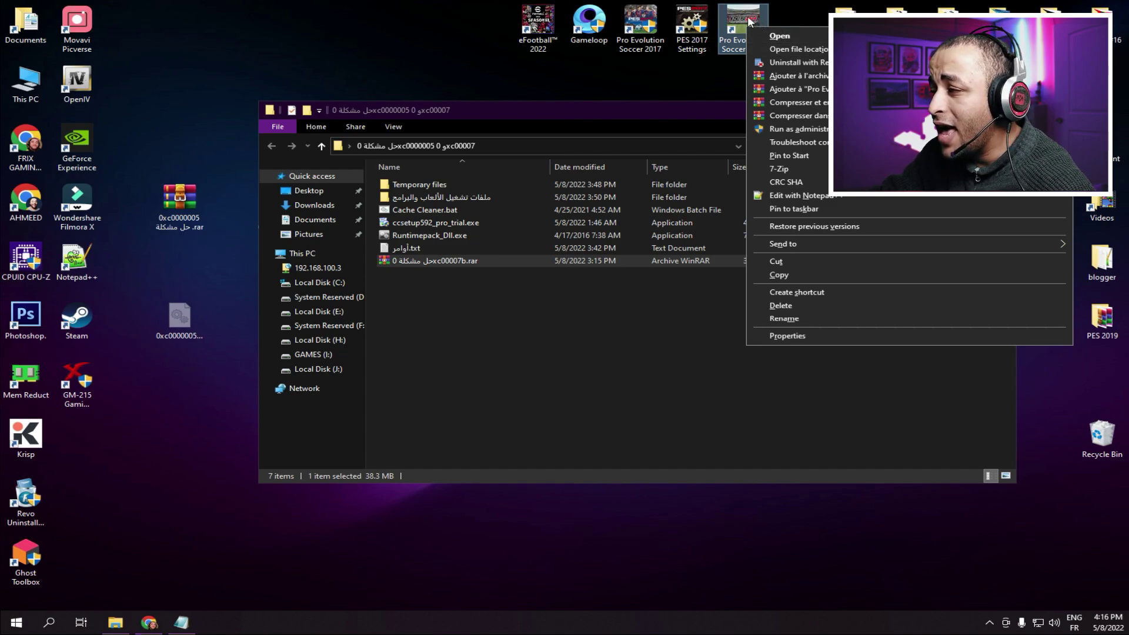
- Paste 0xc0000005.dll into the Pro Evolution Soccer 2014 game folder
right_click(745, 15)
click(797, 38)
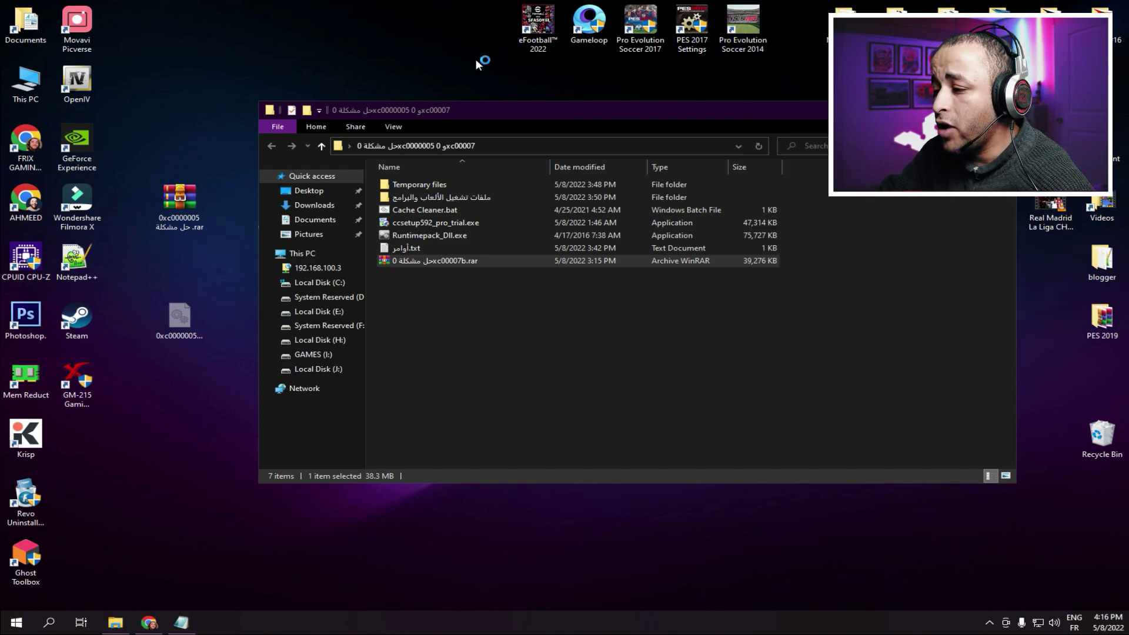
drag(529, 438, 514, 393)
right_click(529, 358)
click(560, 440)
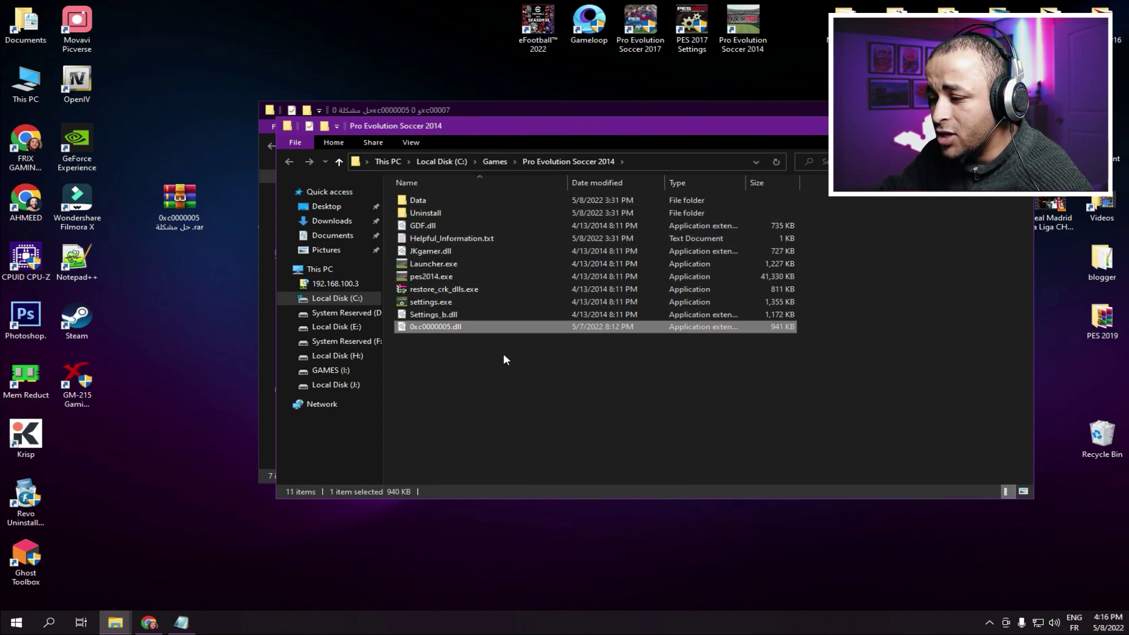
click(503, 403)
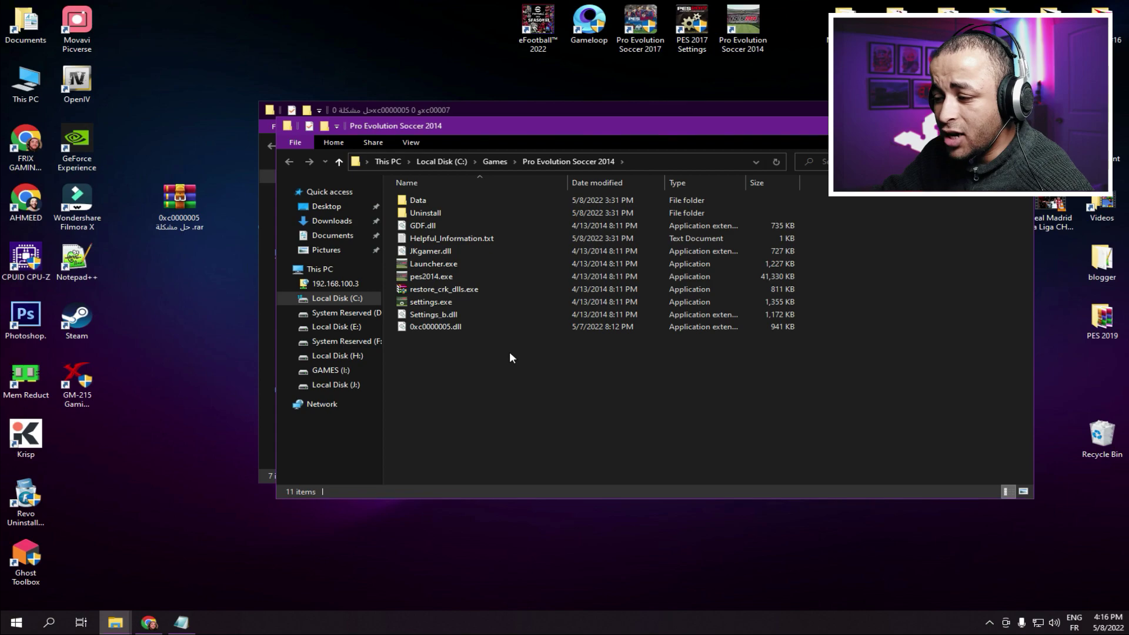
key(alt+F4)
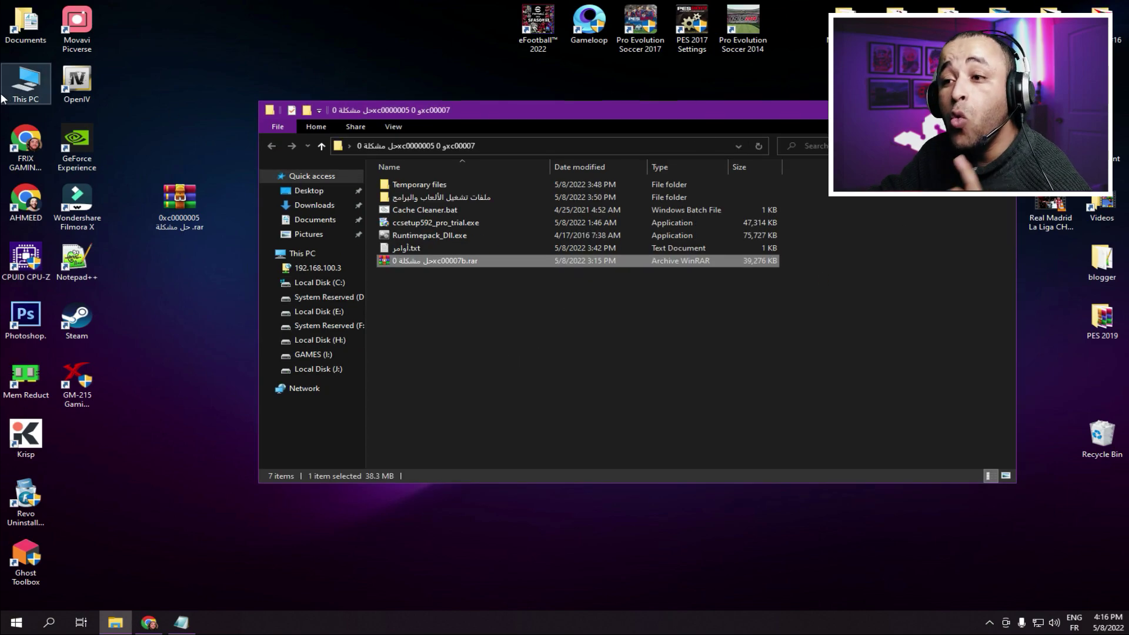
- Paste 0xc0000005.dll into C:\Windows\System32, granting administrator permission
double_click(34, 81)
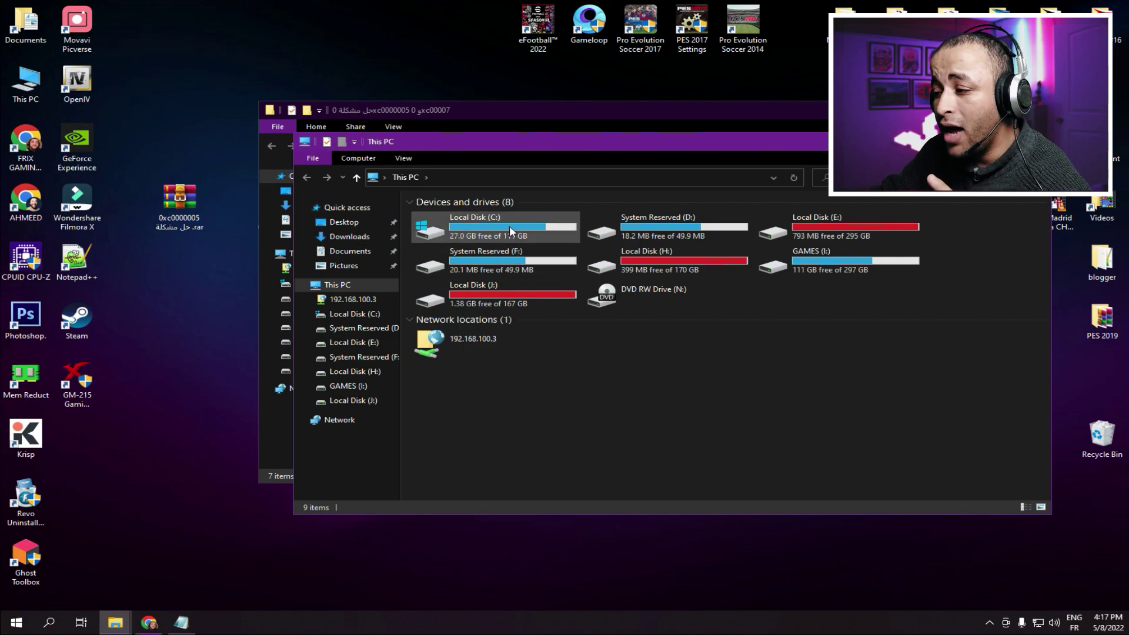
double_click(509, 226)
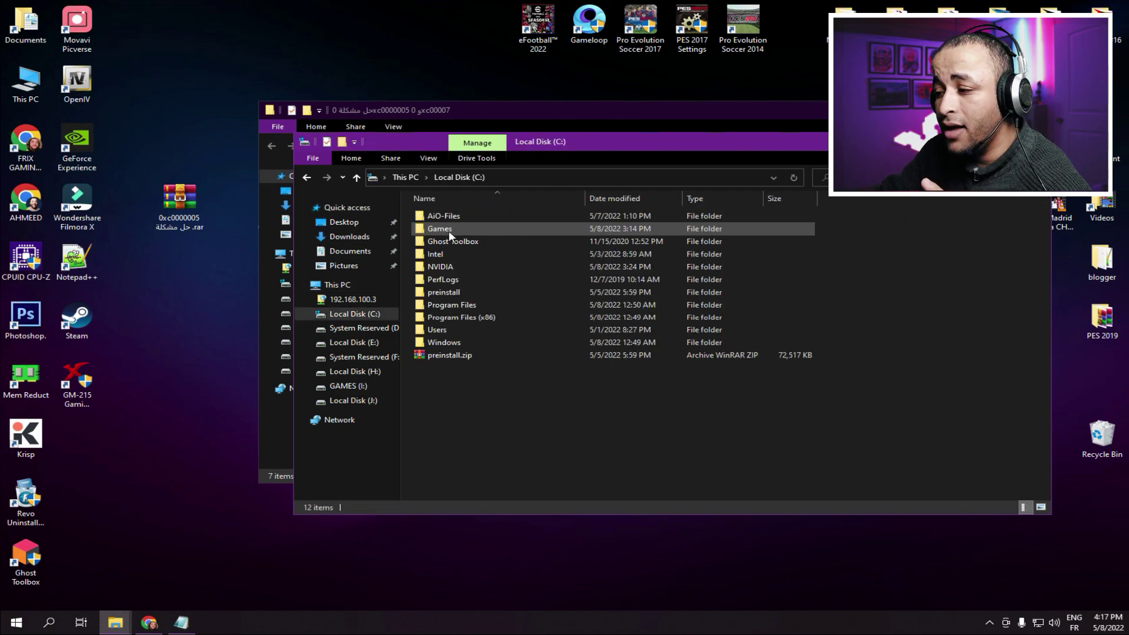
double_click(449, 347)
scroll(514, 343, down, 7)
scroll(514, 344, down, 8)
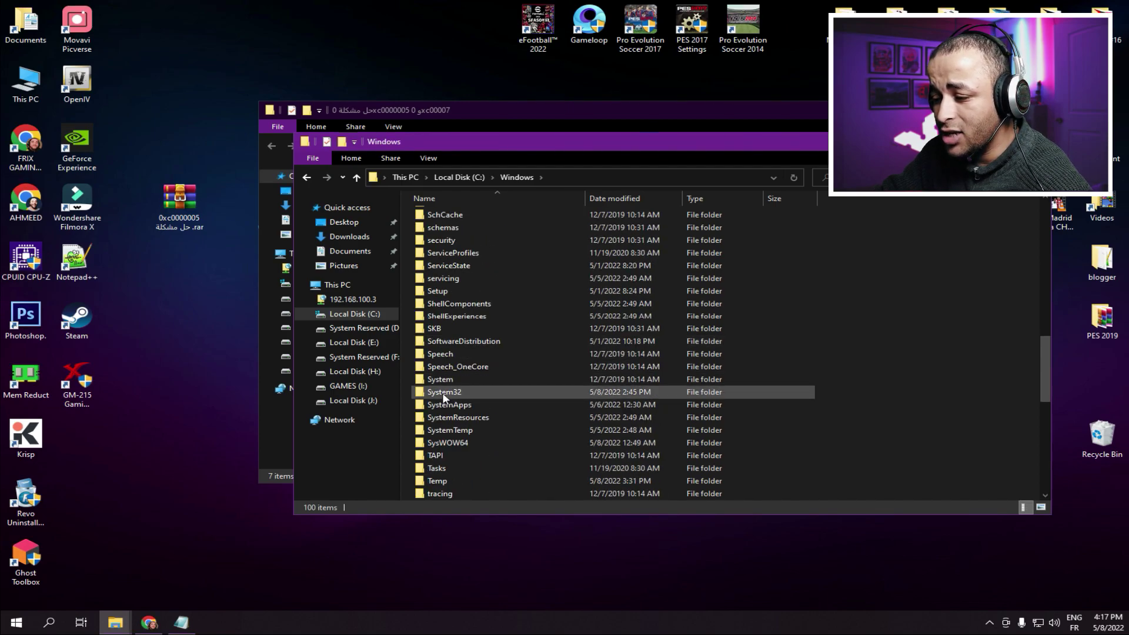
double_click(443, 393)
right_click(903, 401)
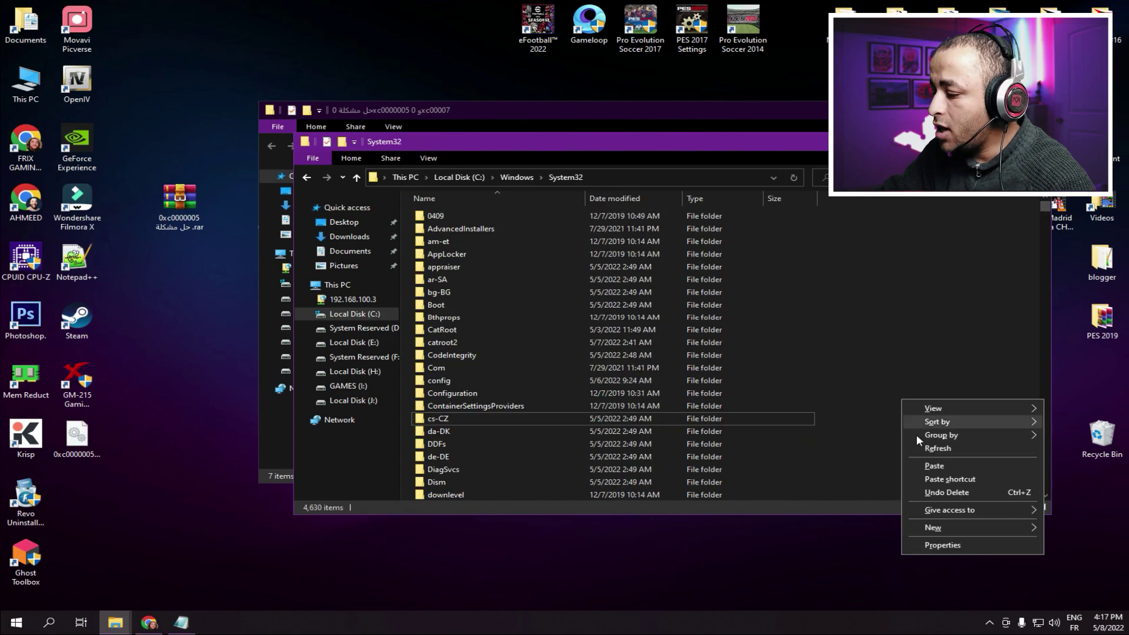
click(934, 466)
click(517, 234)
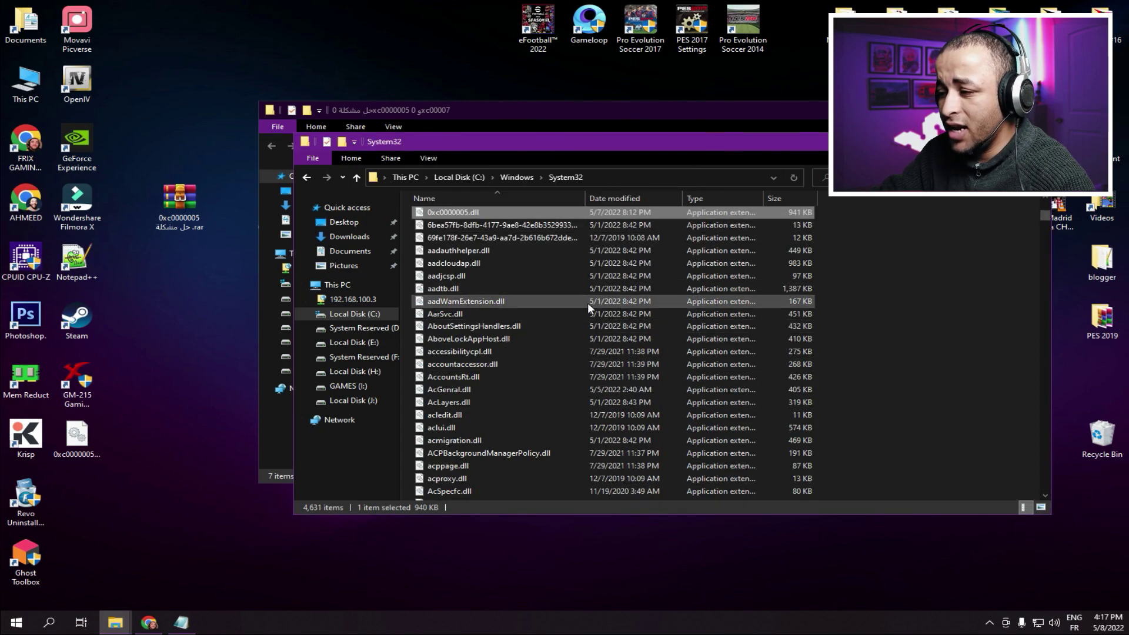
- Paste 0xc0000005.dll into C:\Windows\SysWOW64 with administrator permission and close the window
click(306, 177)
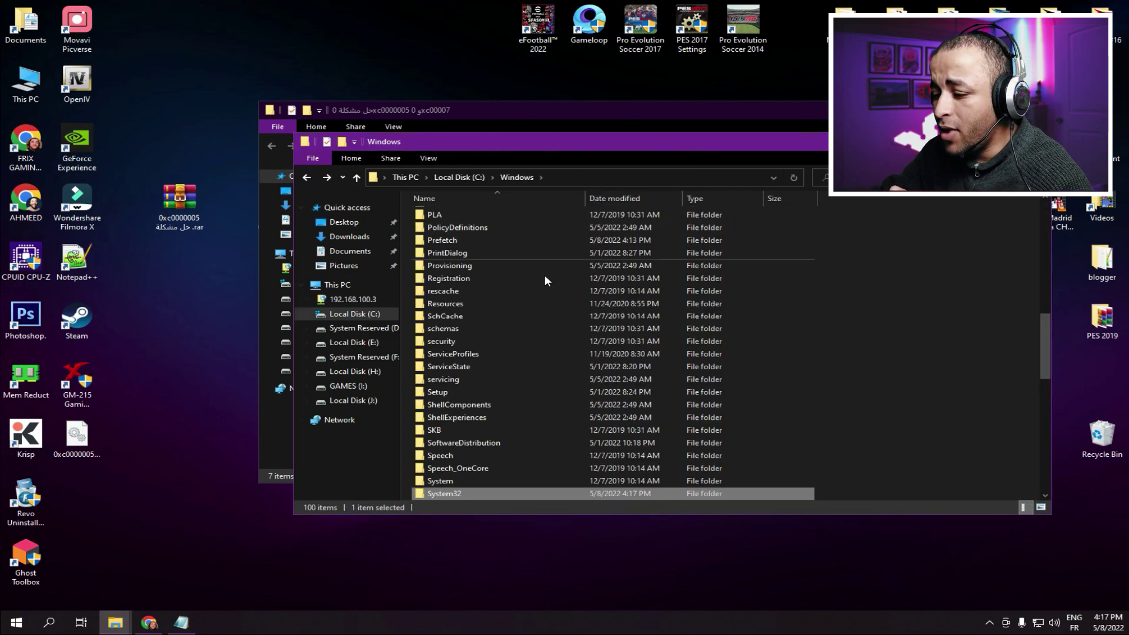
scroll(540, 340, down, 4)
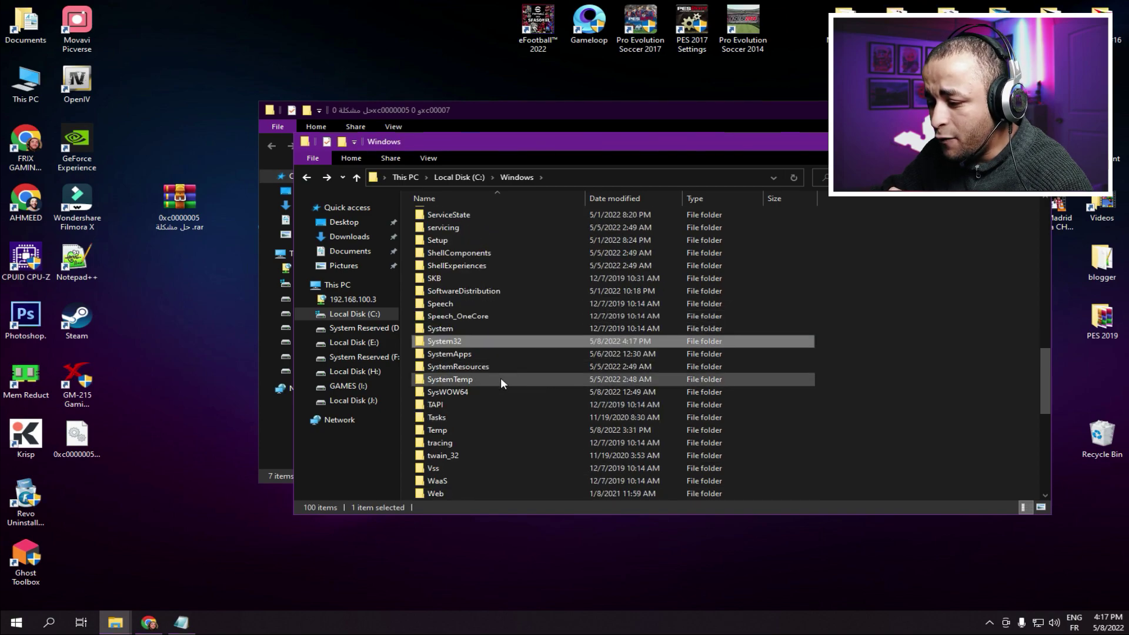
click(434, 390)
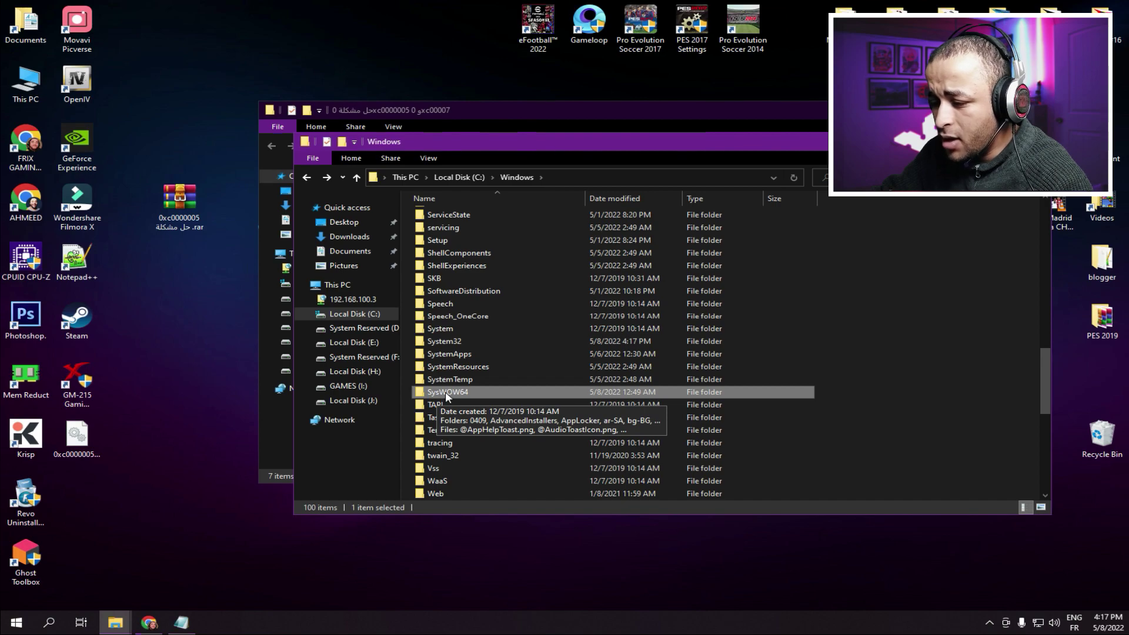
double_click(467, 392)
right_click(878, 363)
click(911, 429)
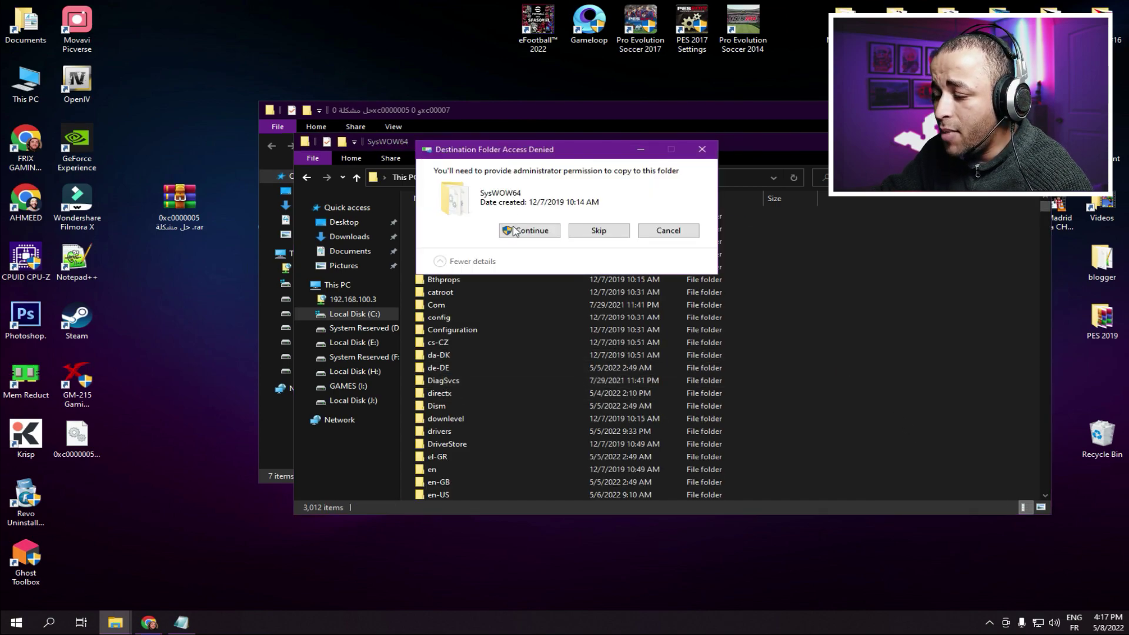
click(512, 229)
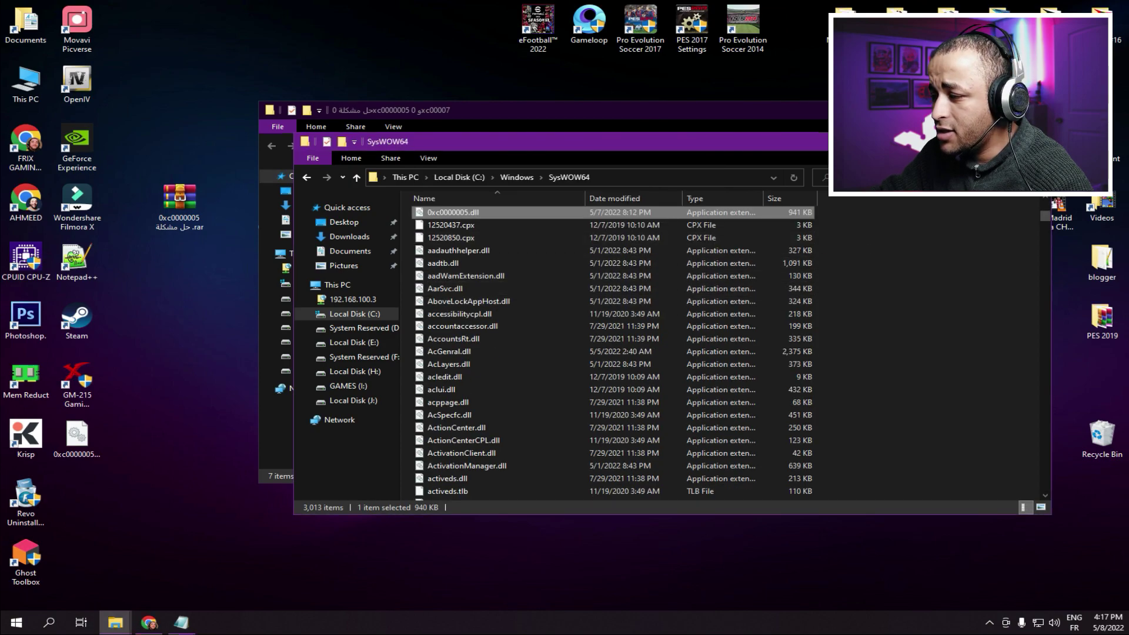
click(1038, 142)
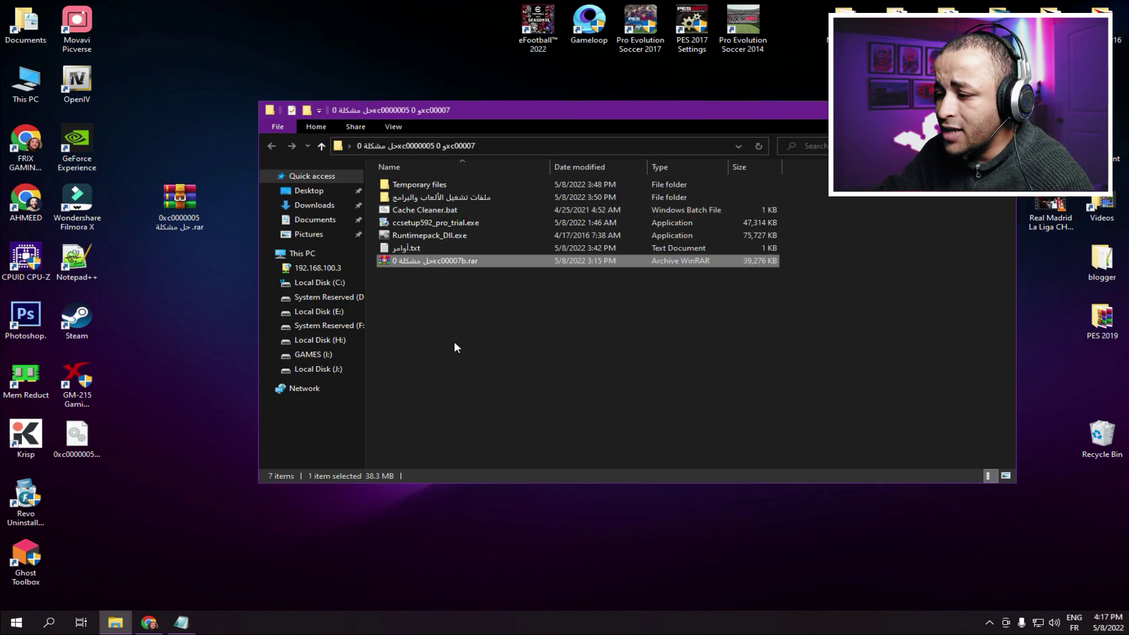
- Extract the DLL archive onto the desktop and copy all 105 DLLs inside
drag(446, 258, 183, 200)
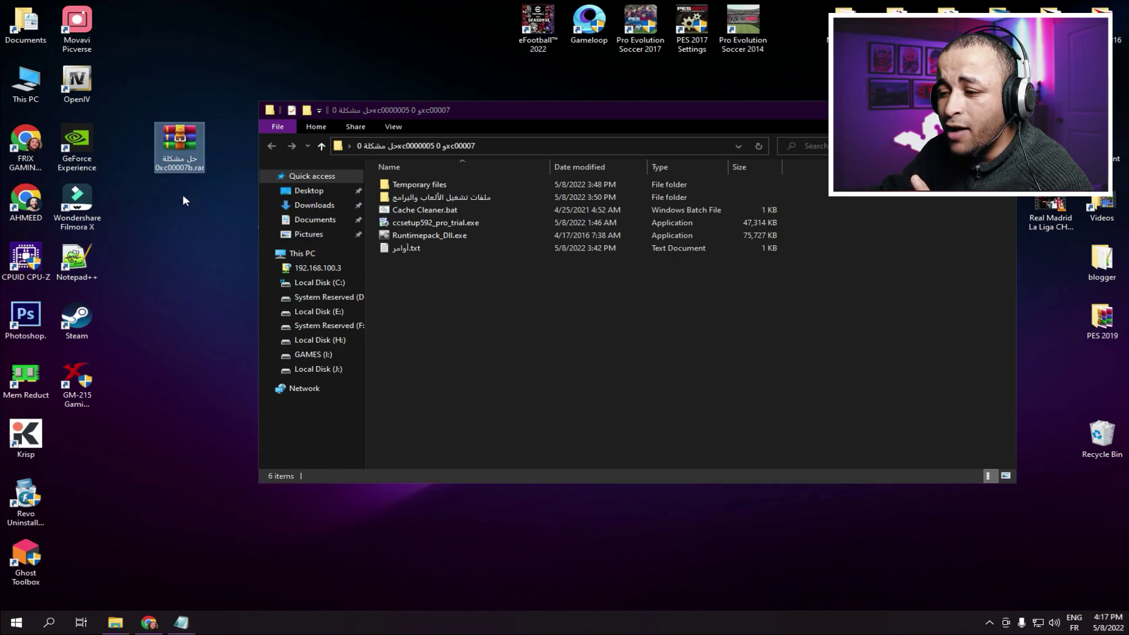
right_click(180, 148)
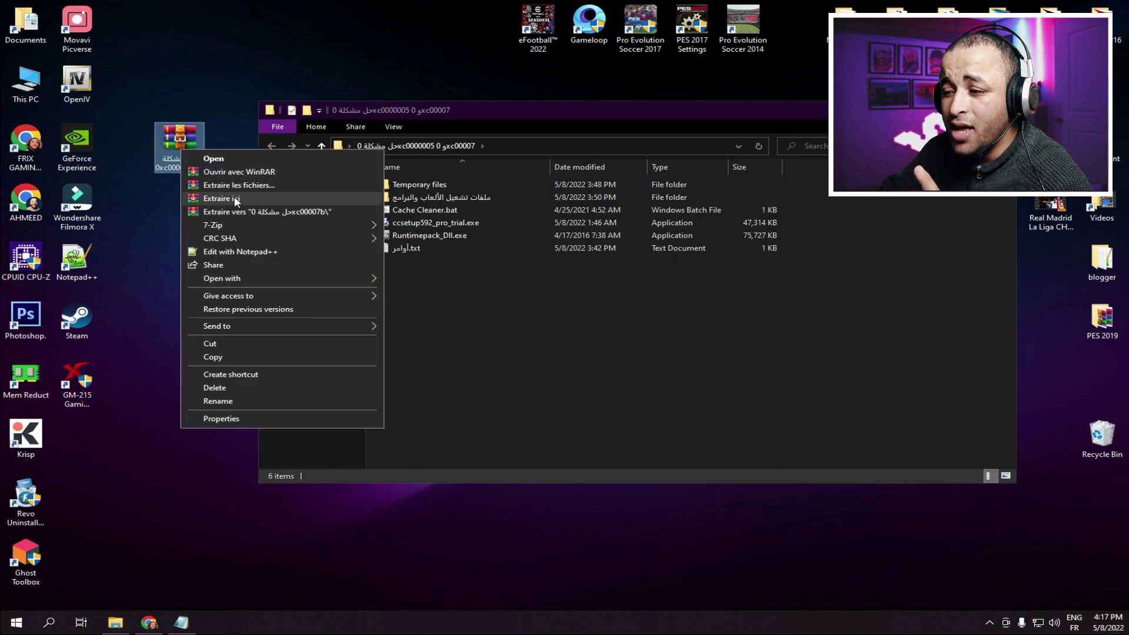
click(235, 201)
drag(76, 438, 181, 207)
double_click(180, 205)
drag(857, 226, 435, 516)
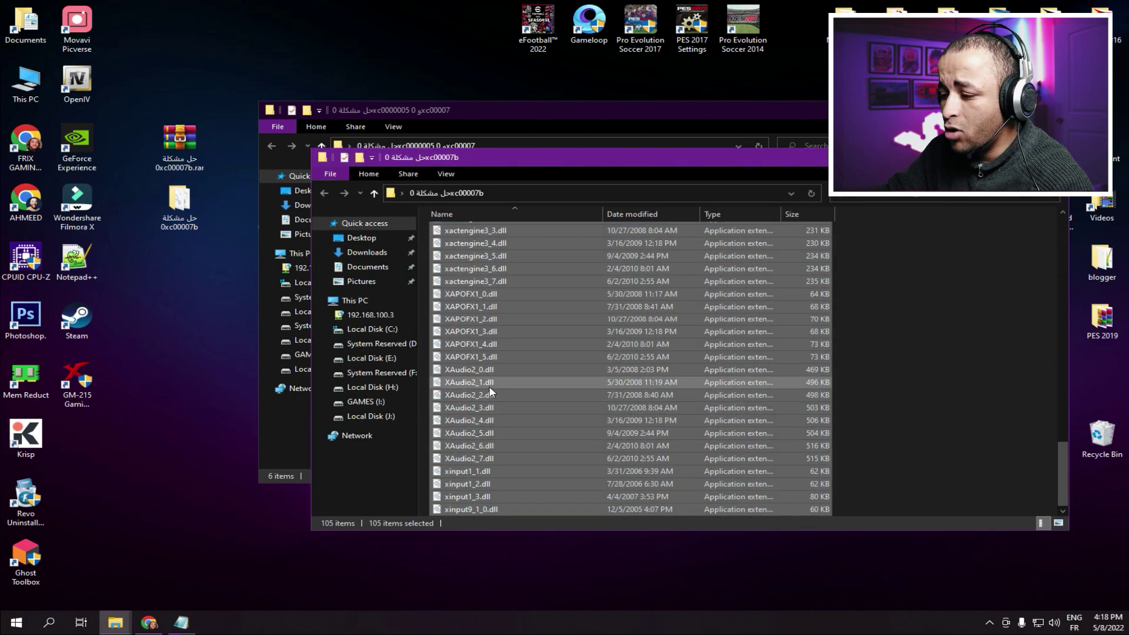
right_click(490, 392)
click(527, 317)
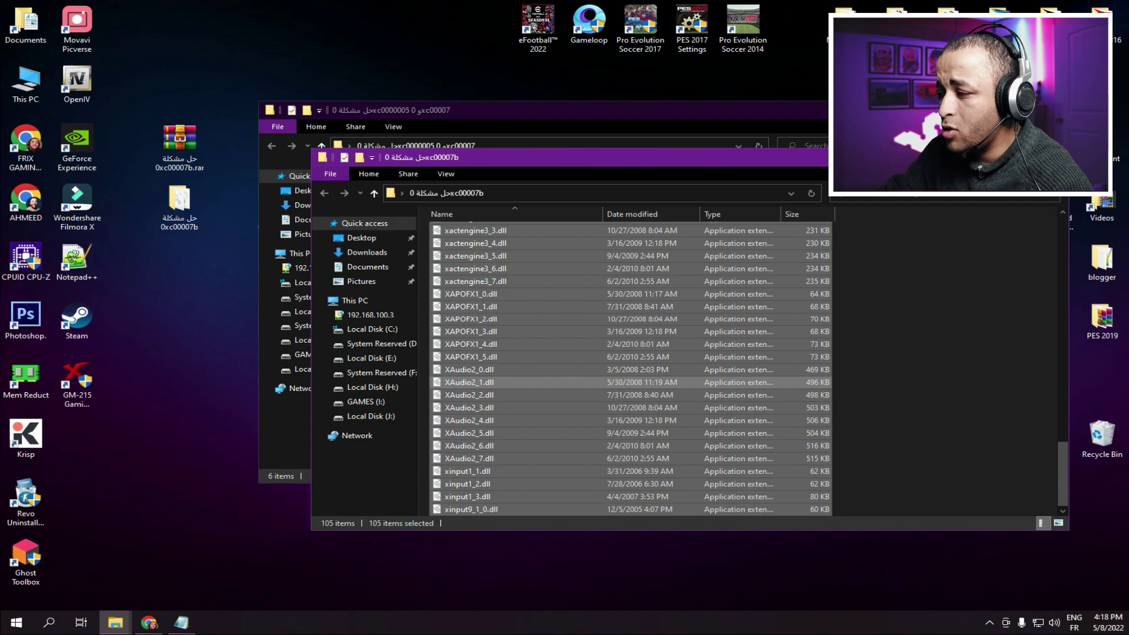
click(1055, 157)
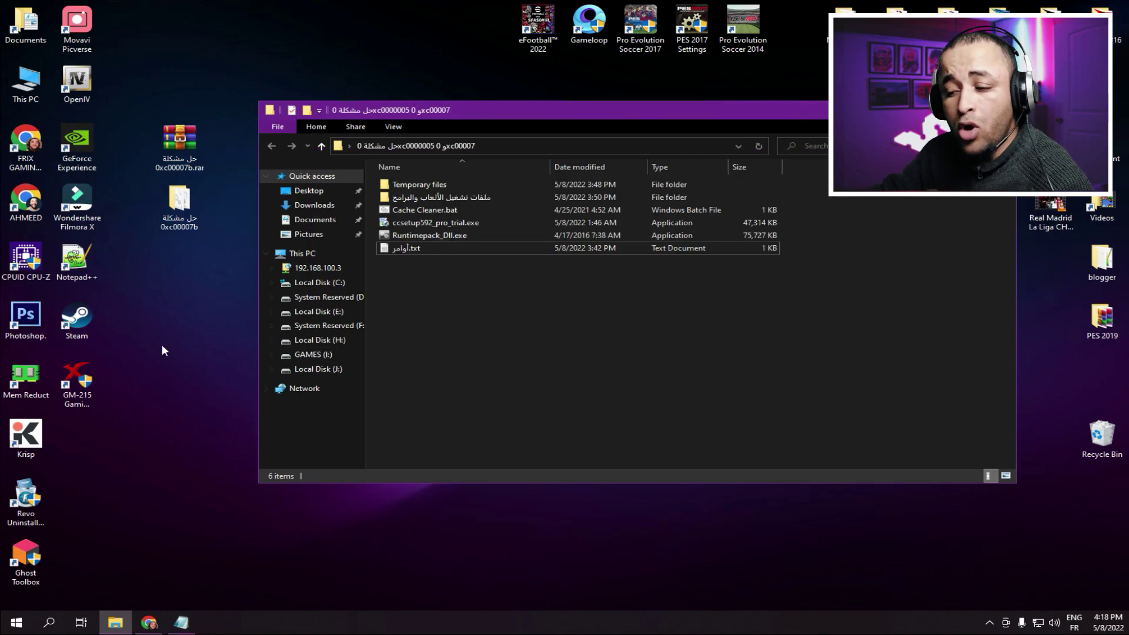
- Paste the 105 DLLs into the Pro Evolution Soccer 2014 install folder
right_click(750, 19)
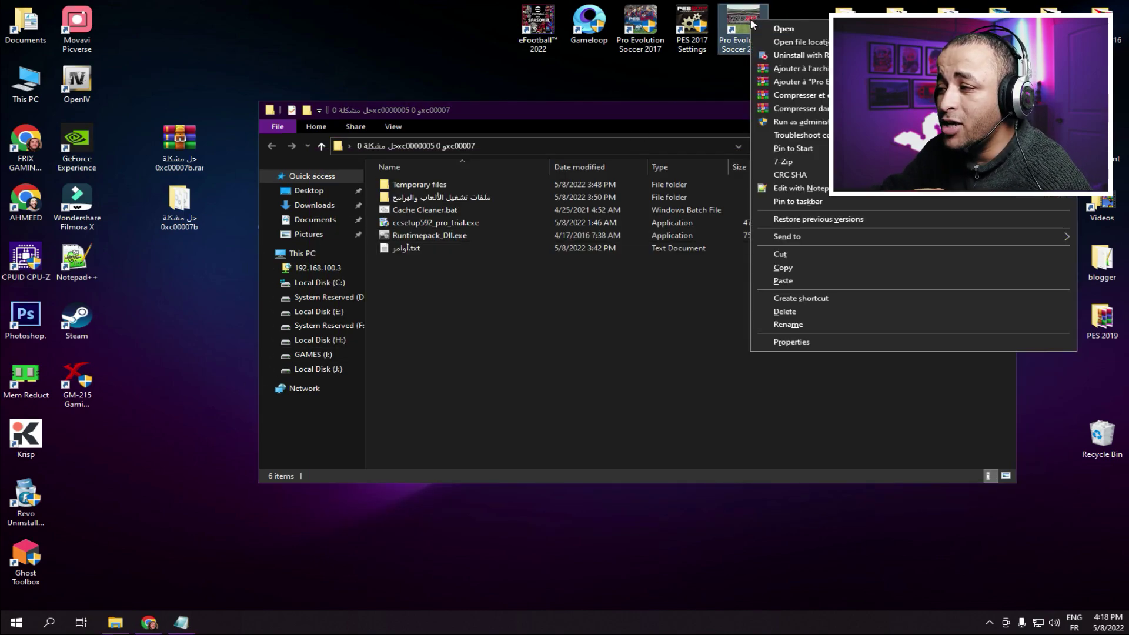
click(790, 42)
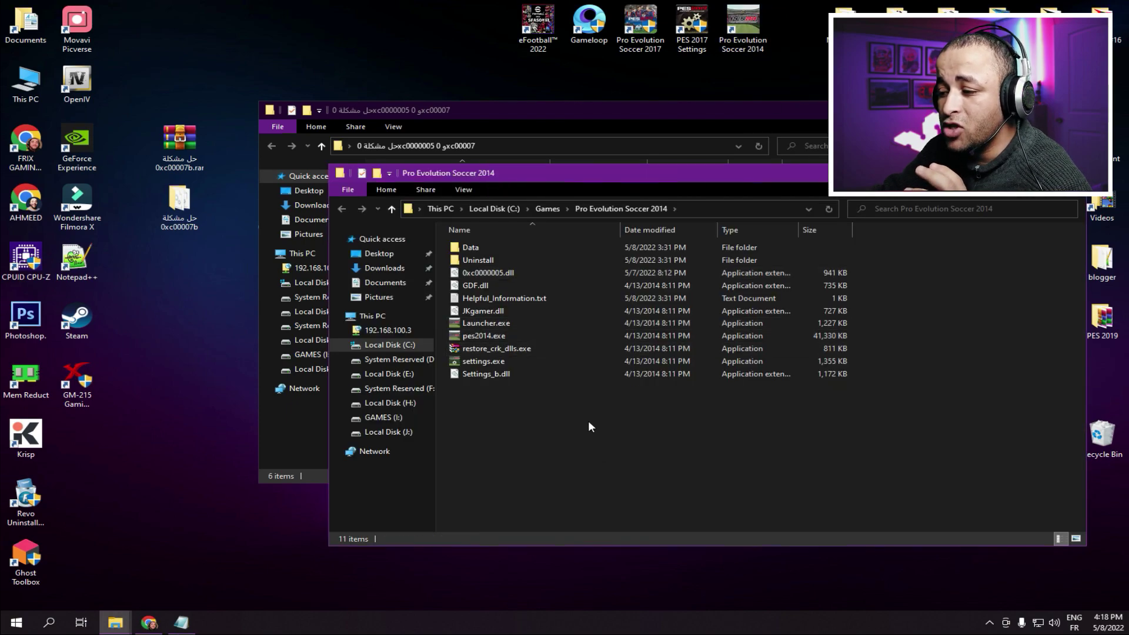
right_click(576, 403)
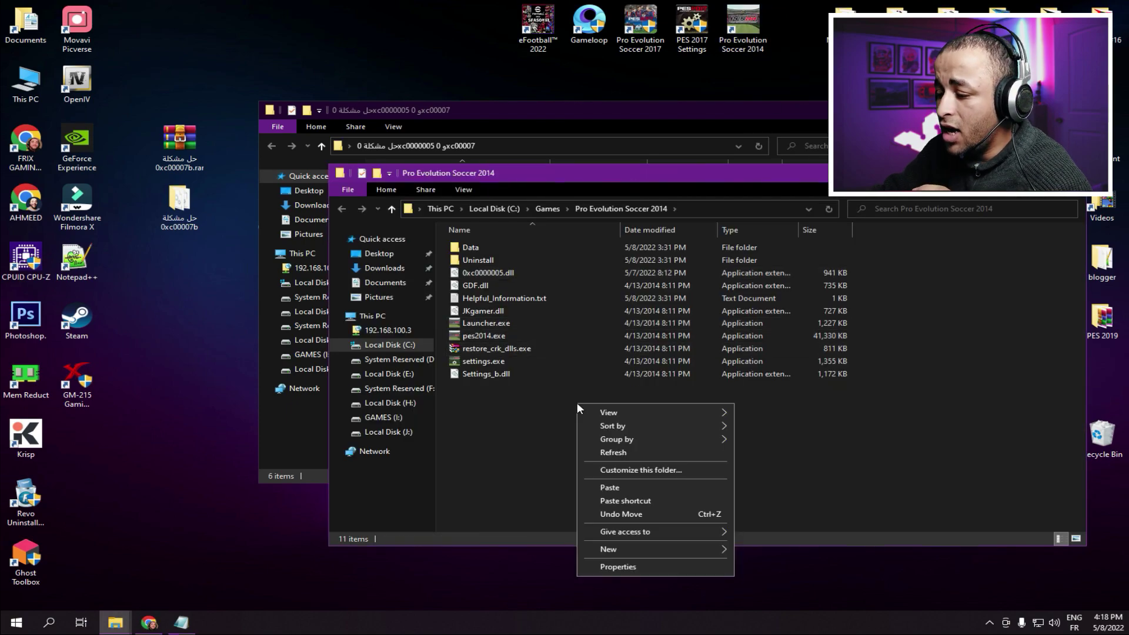
click(619, 493)
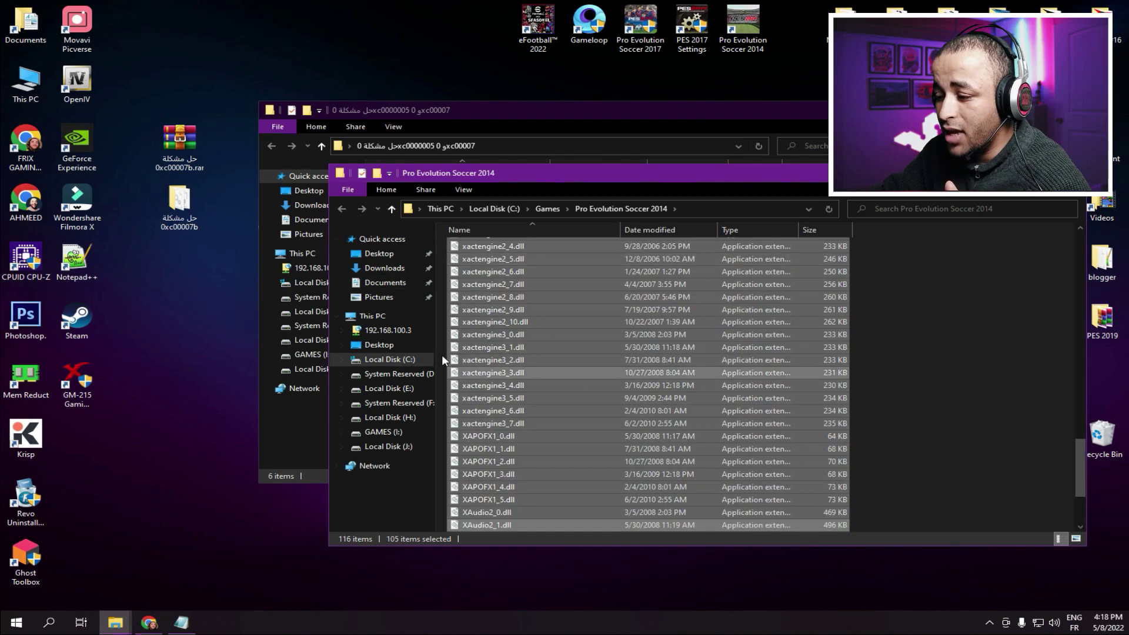
click(1071, 173)
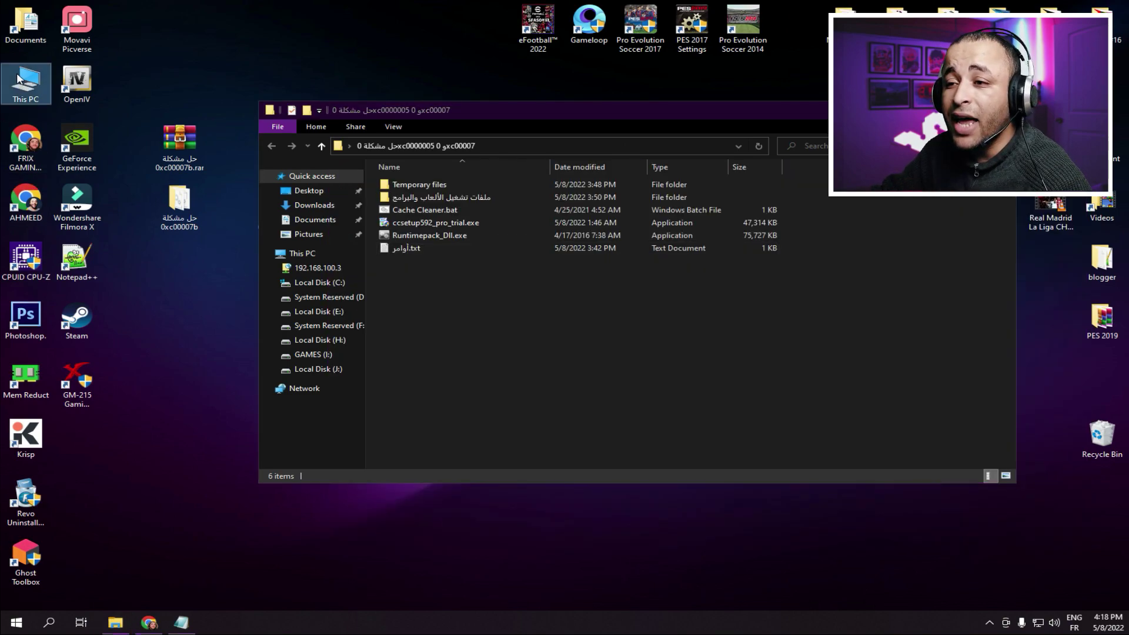
double_click(20, 79)
double_click(514, 274)
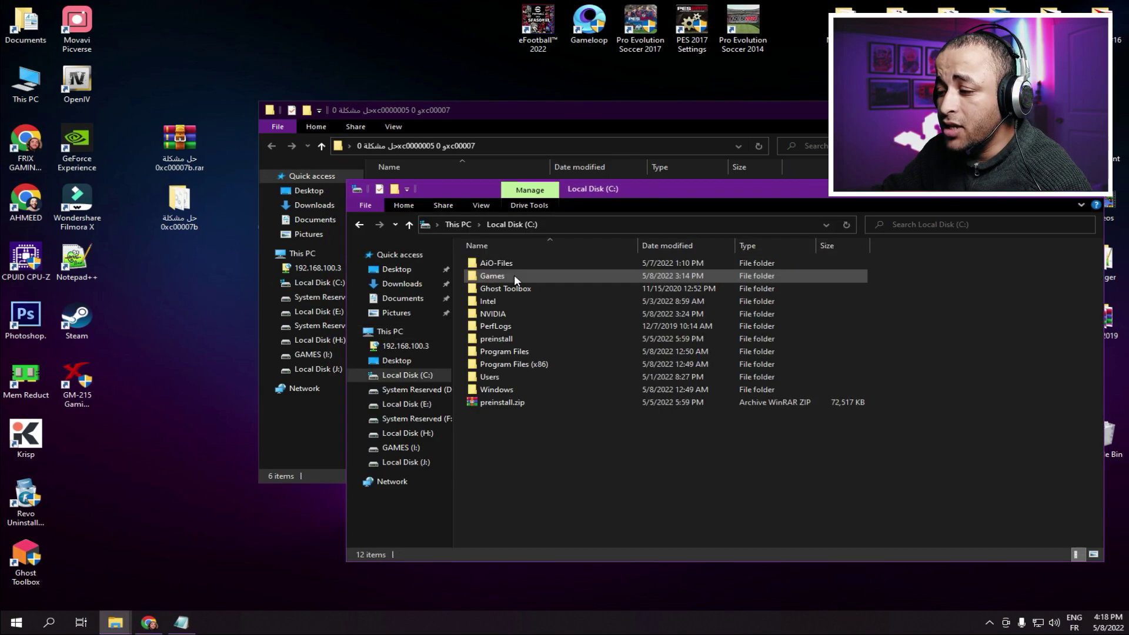
- Paste the 105 DLLs into C:\Windows\System32
double_click(488, 385)
scroll(538, 398, down, 10)
scroll(540, 440, down, 7)
click(507, 404)
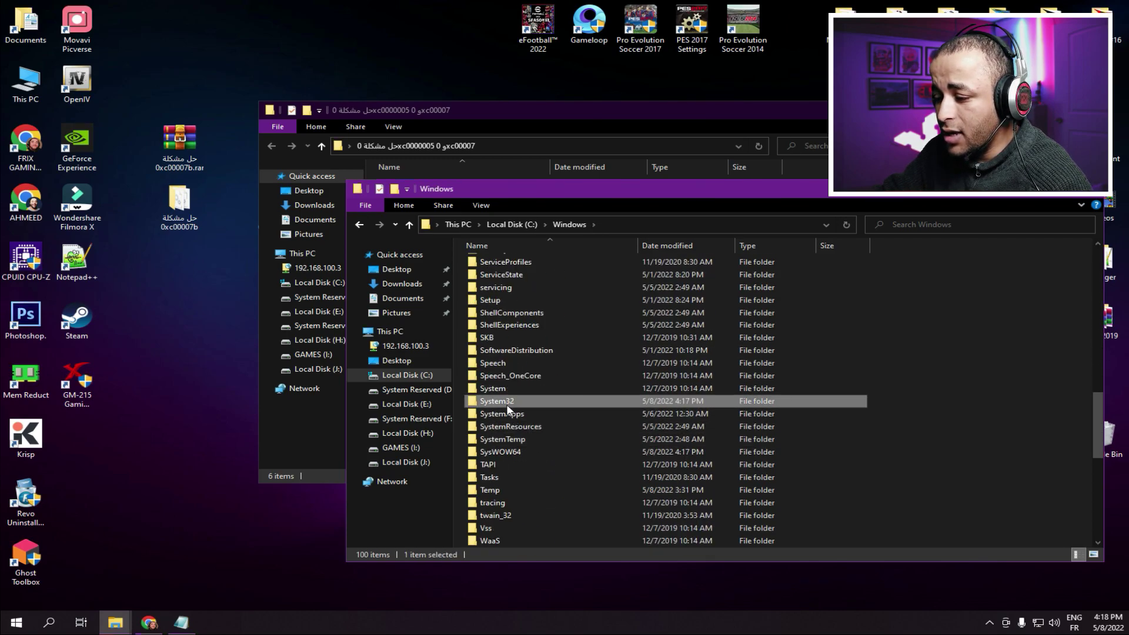
double_click(504, 402)
right_click(921, 364)
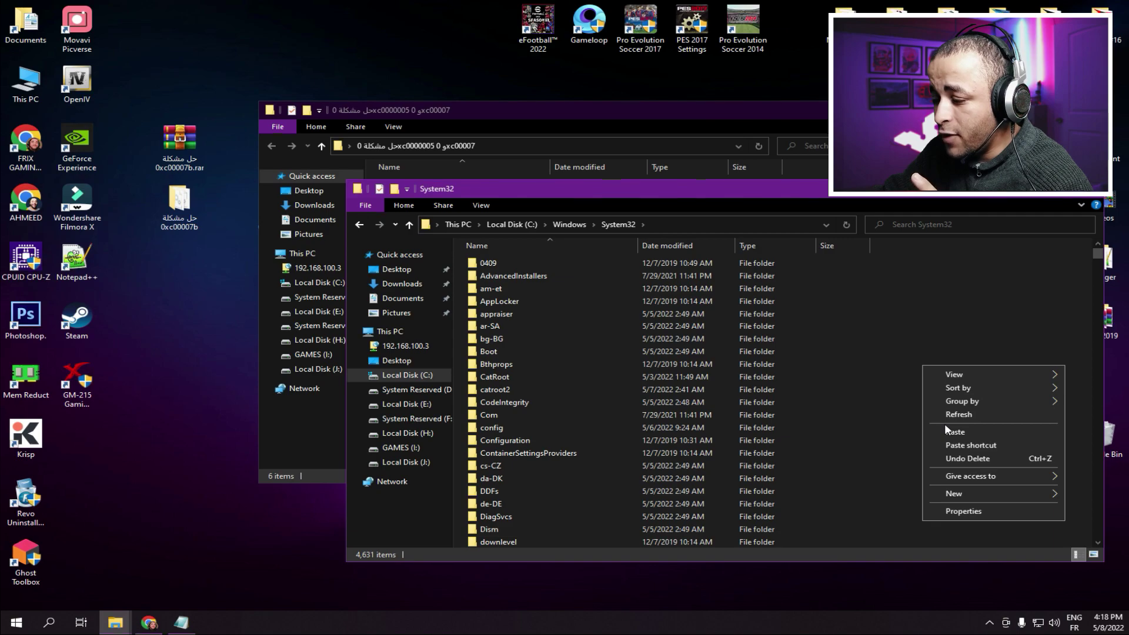
click(948, 428)
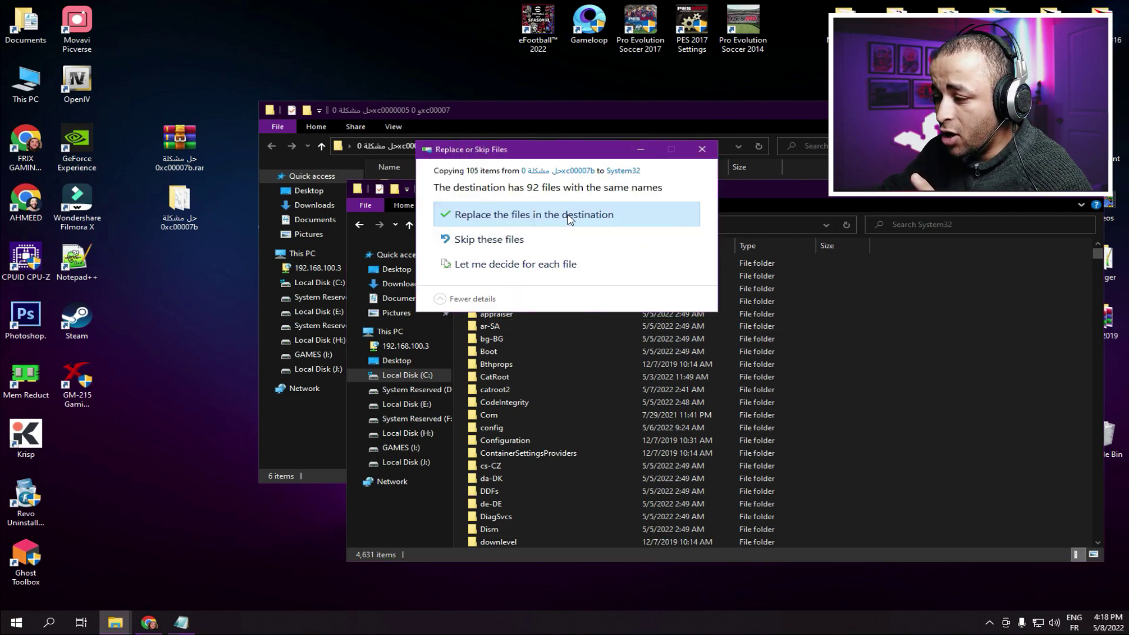
- Replace same-named files with admin permission, skipping the denied and in-use ones
click(541, 215)
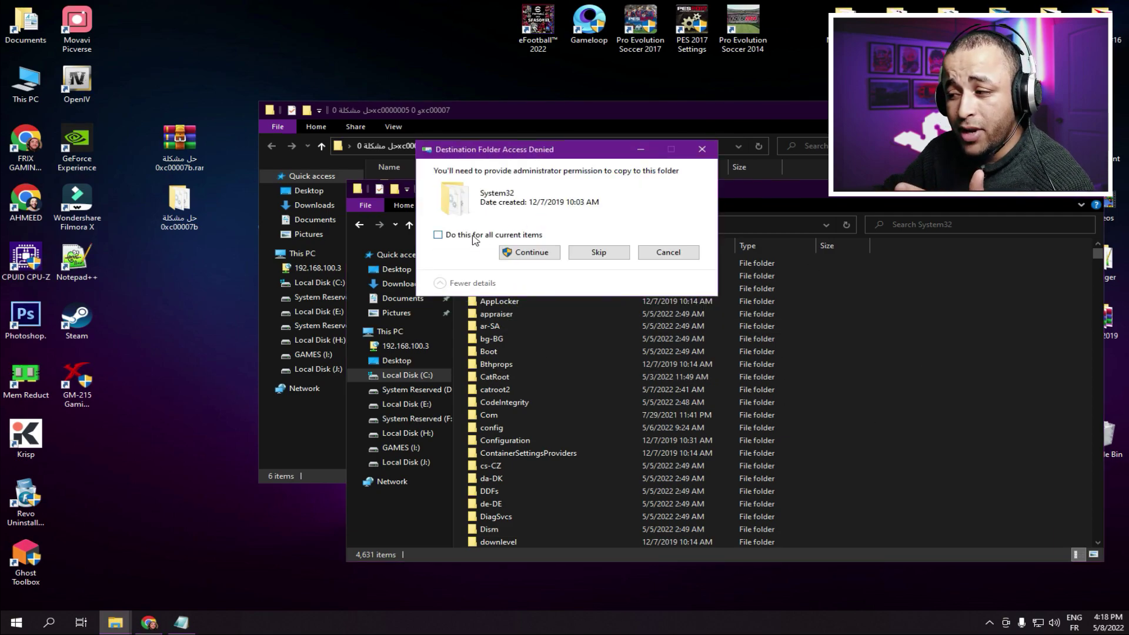
click(524, 253)
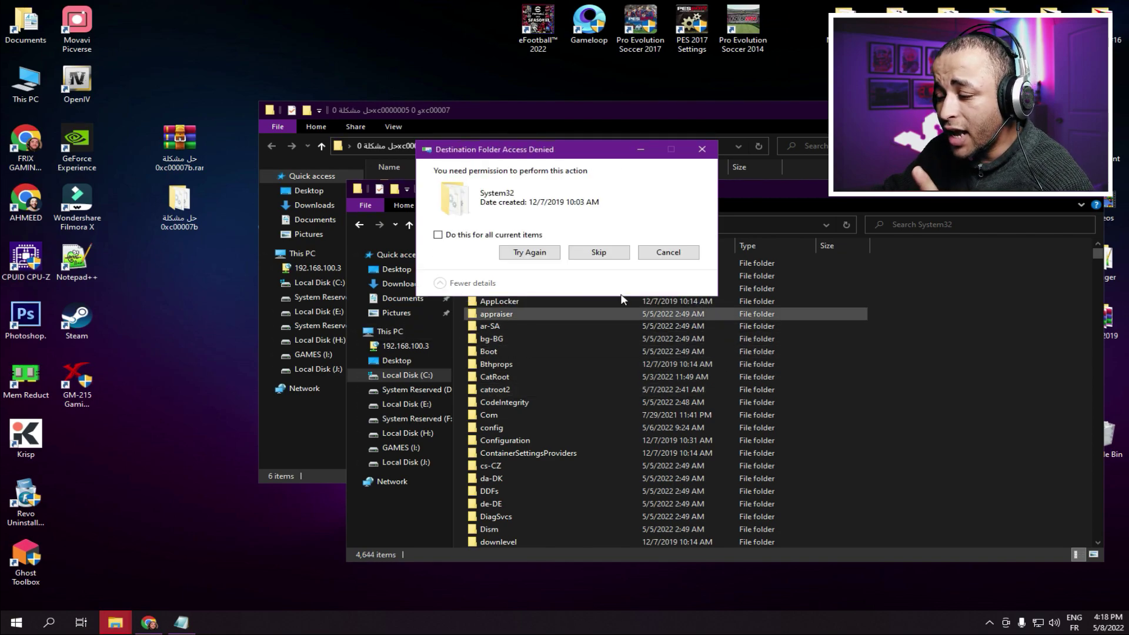
click(538, 254)
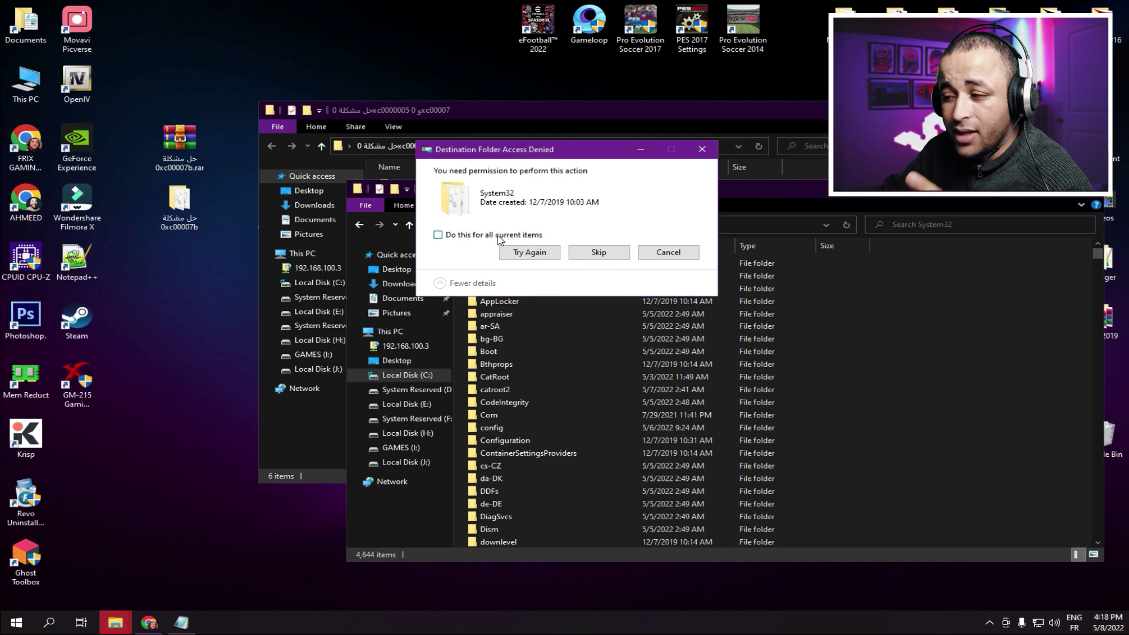
click(578, 250)
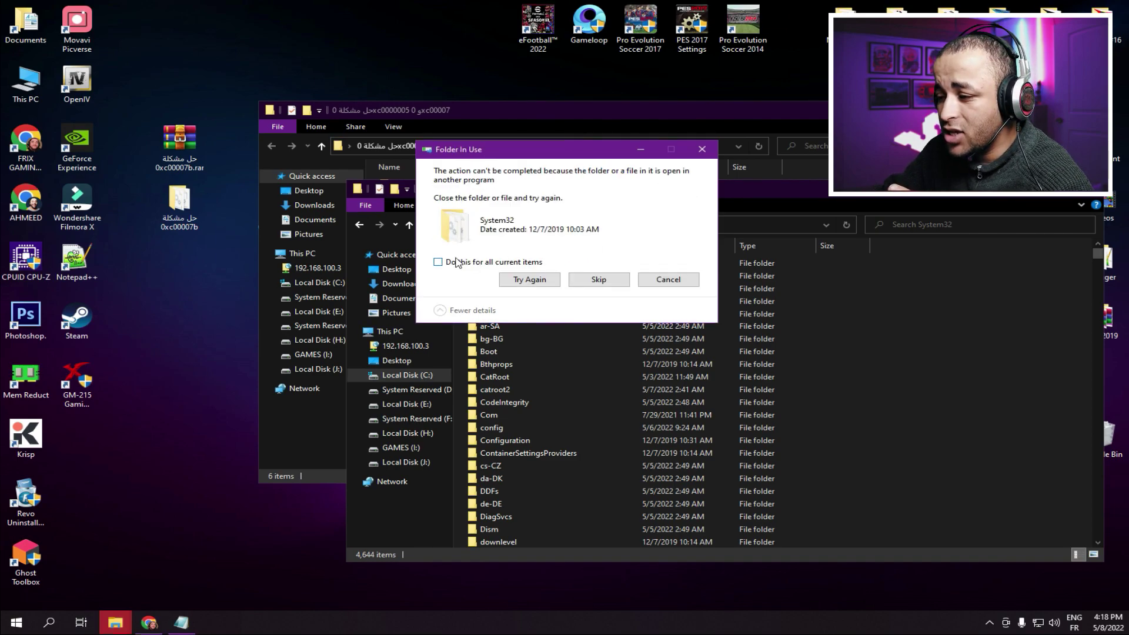
click(599, 279)
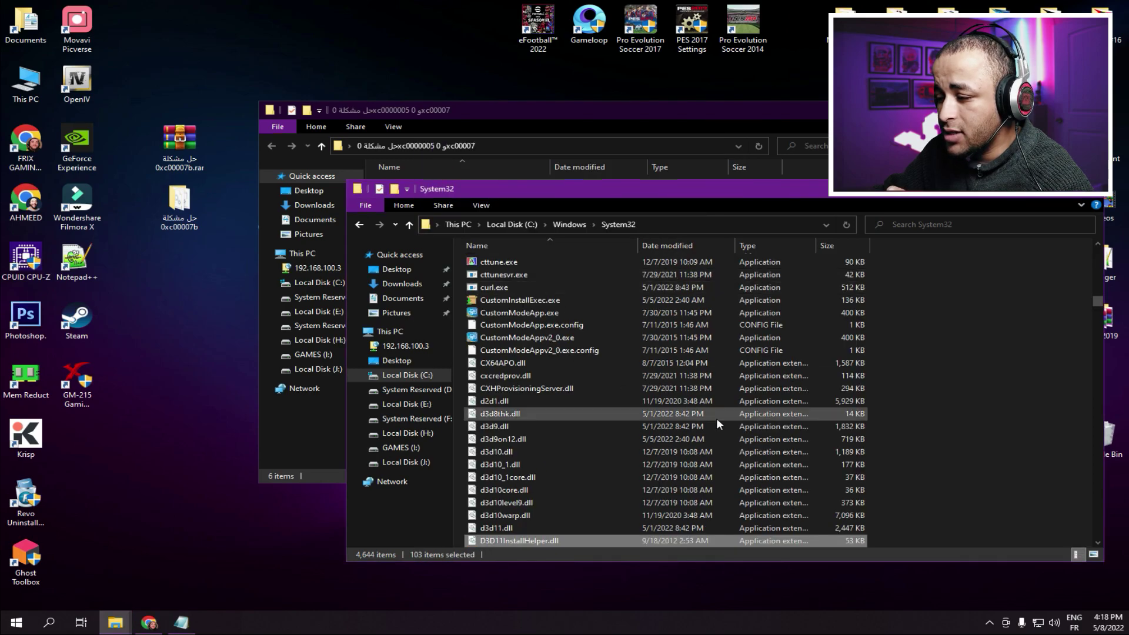
click(359, 224)
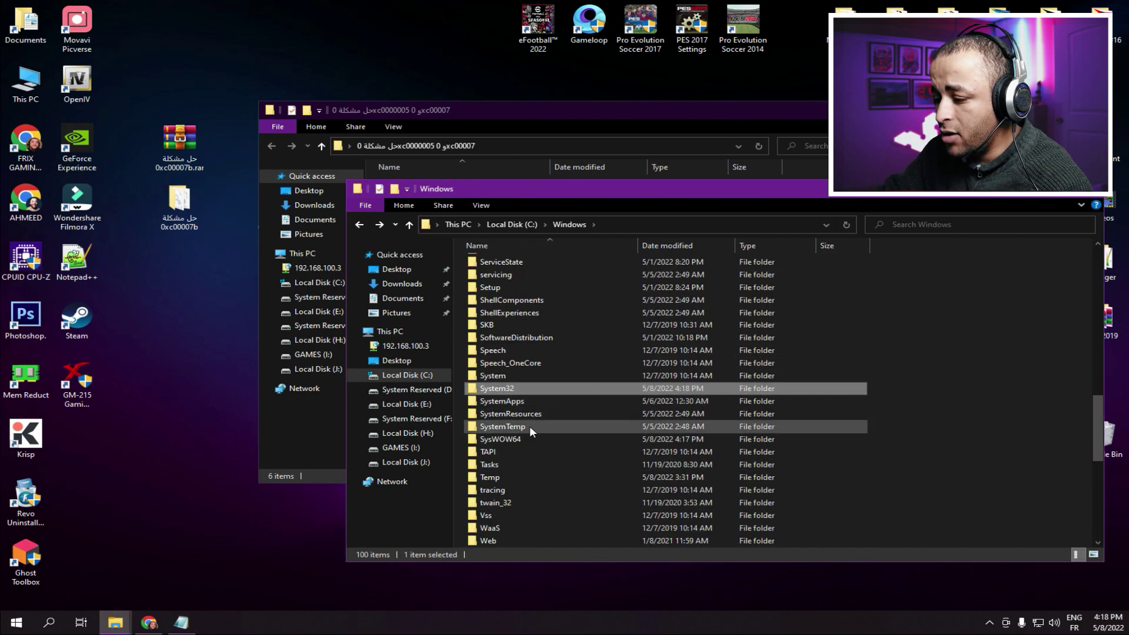
- Paste the 105 DLLs into SysWOW64, overwriting duplicates and skipping blocked files, then close that window
double_click(526, 439)
right_click(929, 366)
click(961, 435)
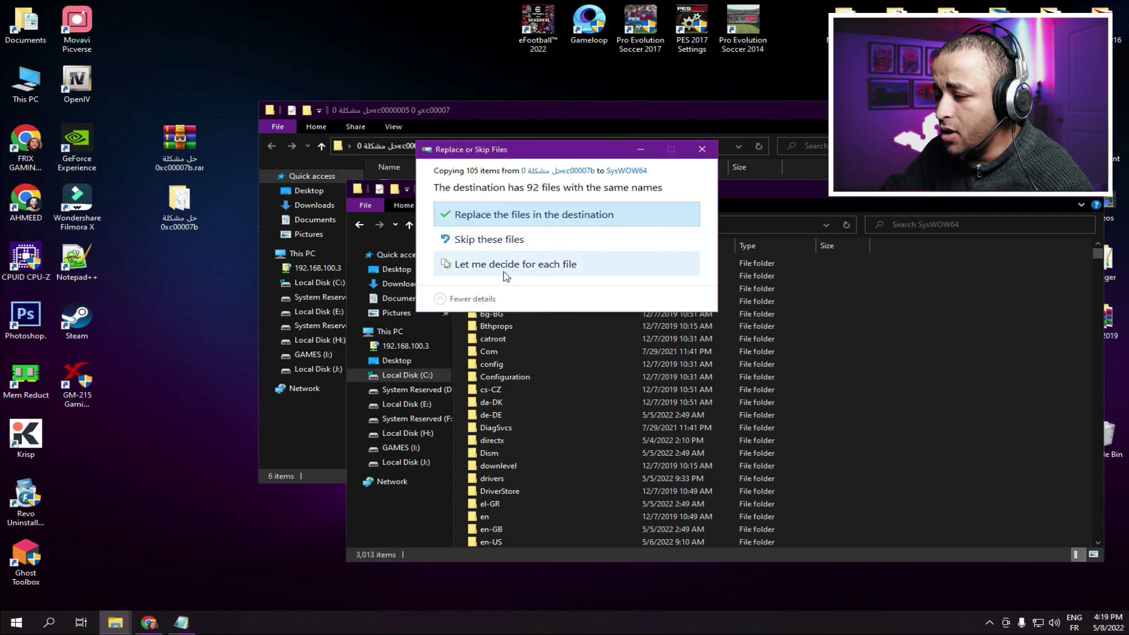
click(509, 215)
click(519, 253)
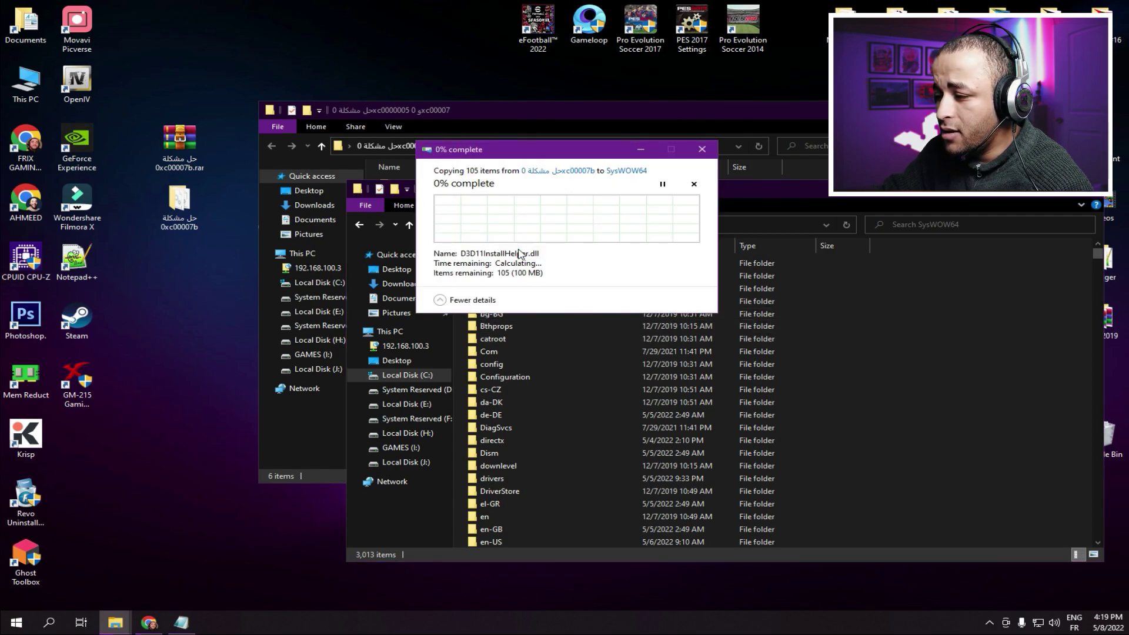
click(529, 252)
click(599, 252)
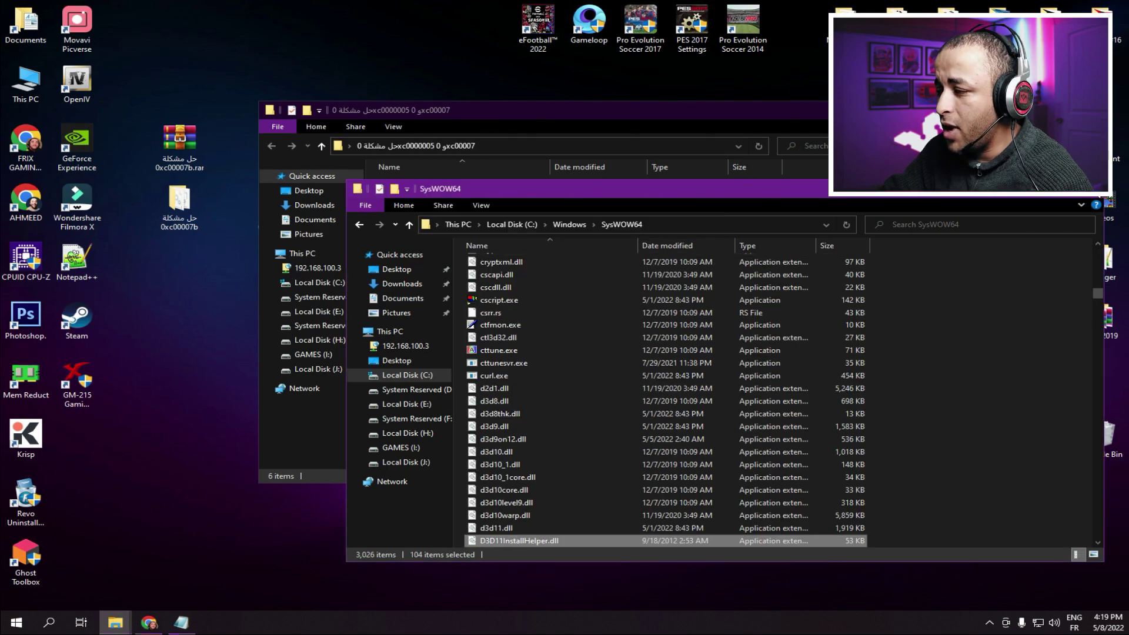
click(1090, 196)
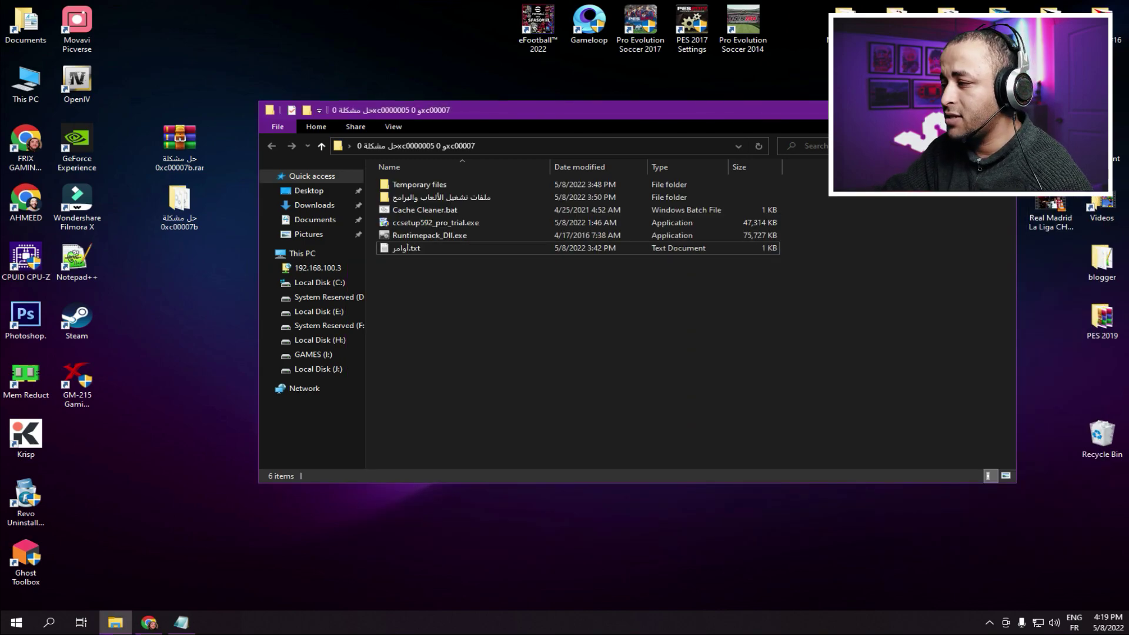
- Run Runtimepack_Dll.exe, confirm the RuntimePack x86/x64 install, and dismiss the 'RuntimePack Installed!' message
click(221, 315)
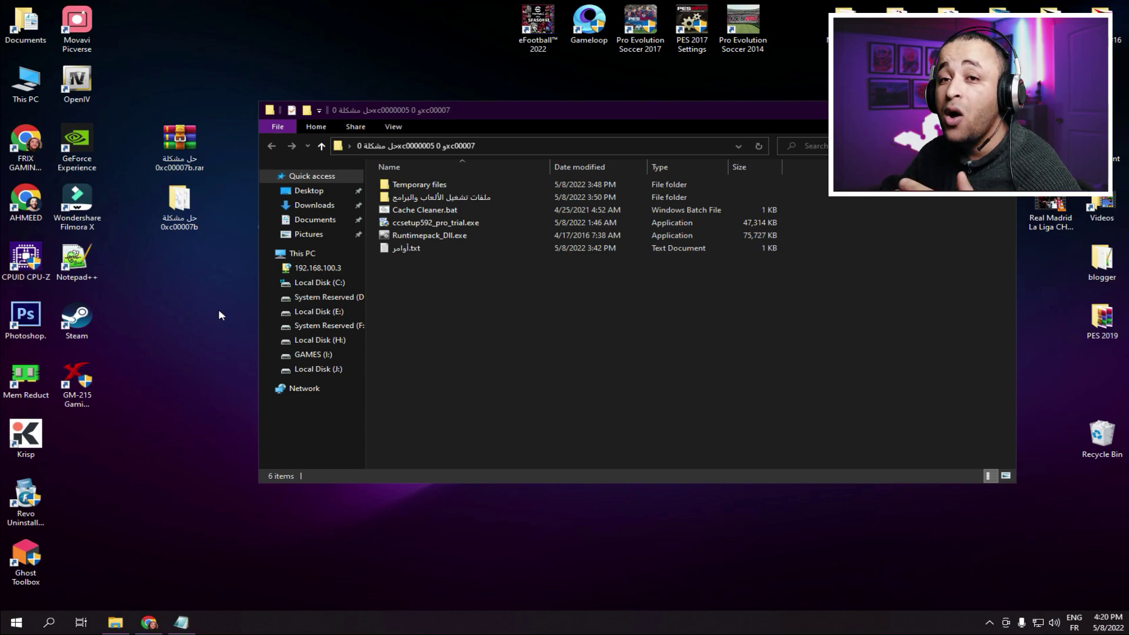
click(486, 352)
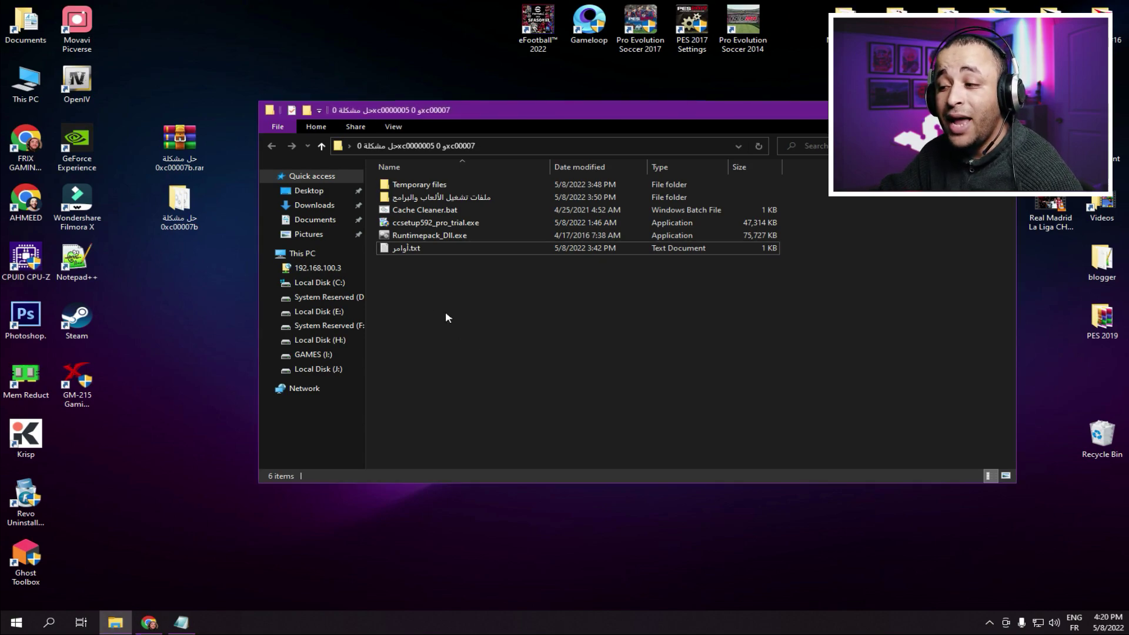
click(409, 236)
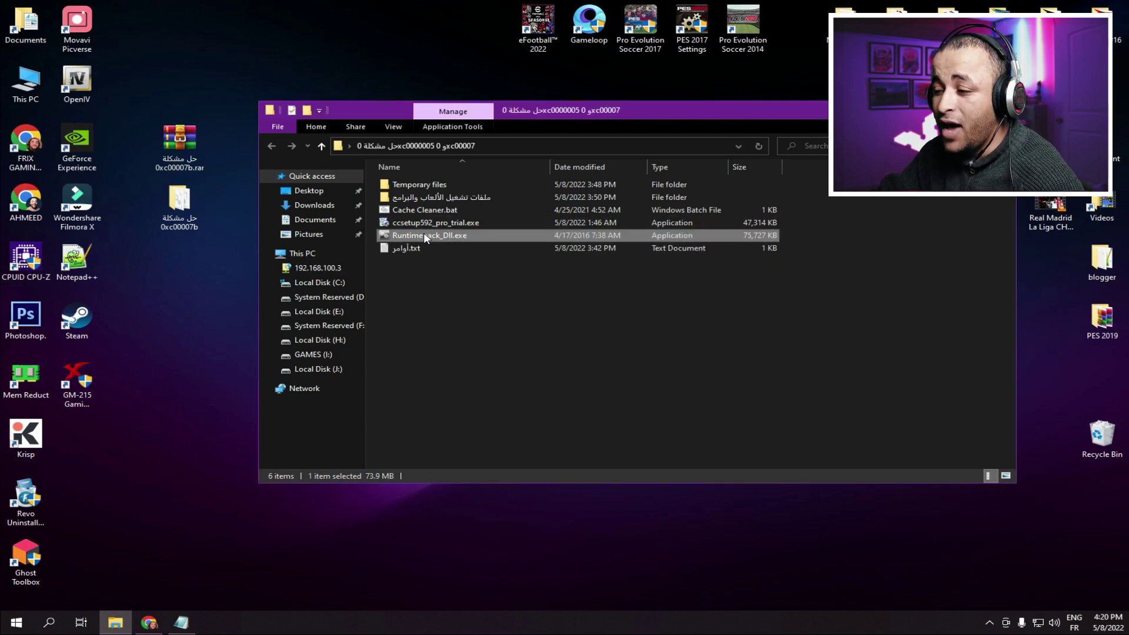
double_click(423, 234)
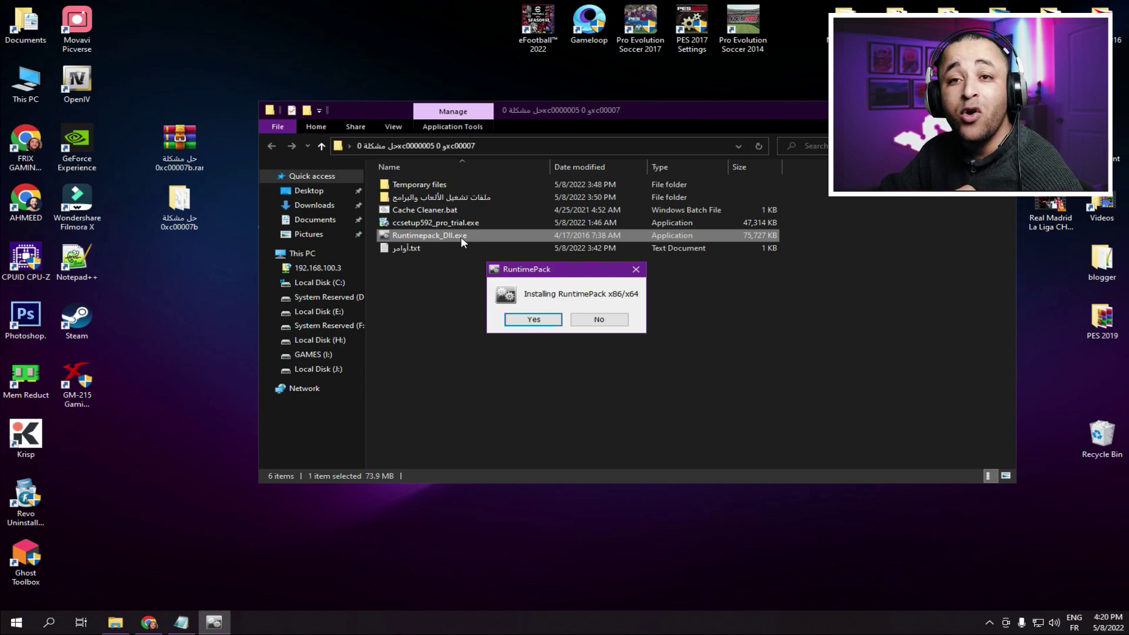
click(547, 321)
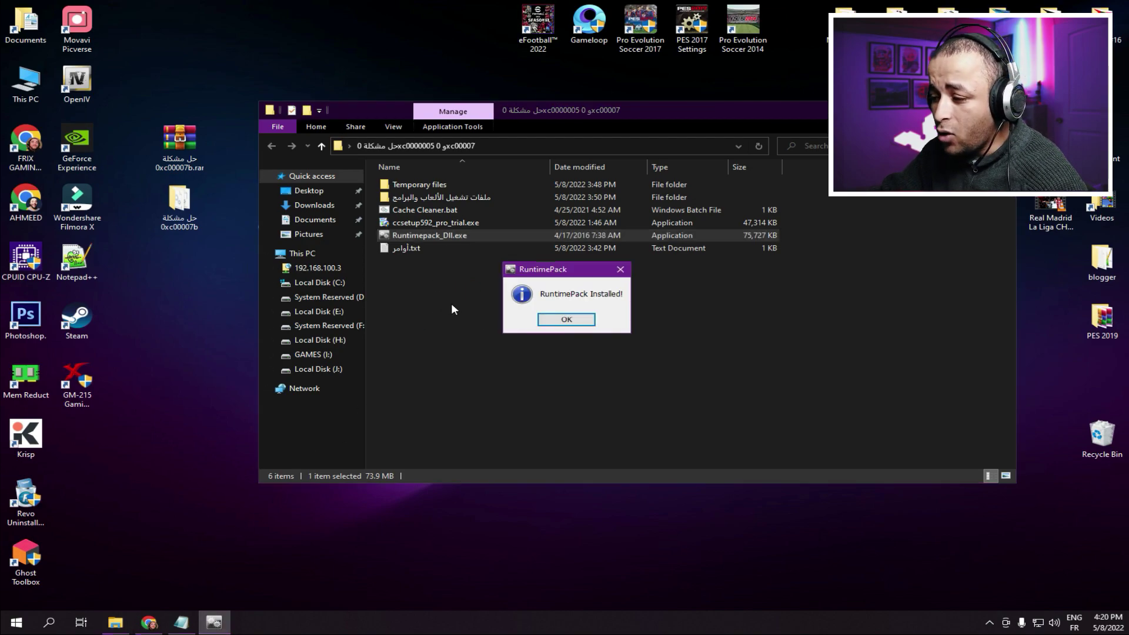
click(568, 319)
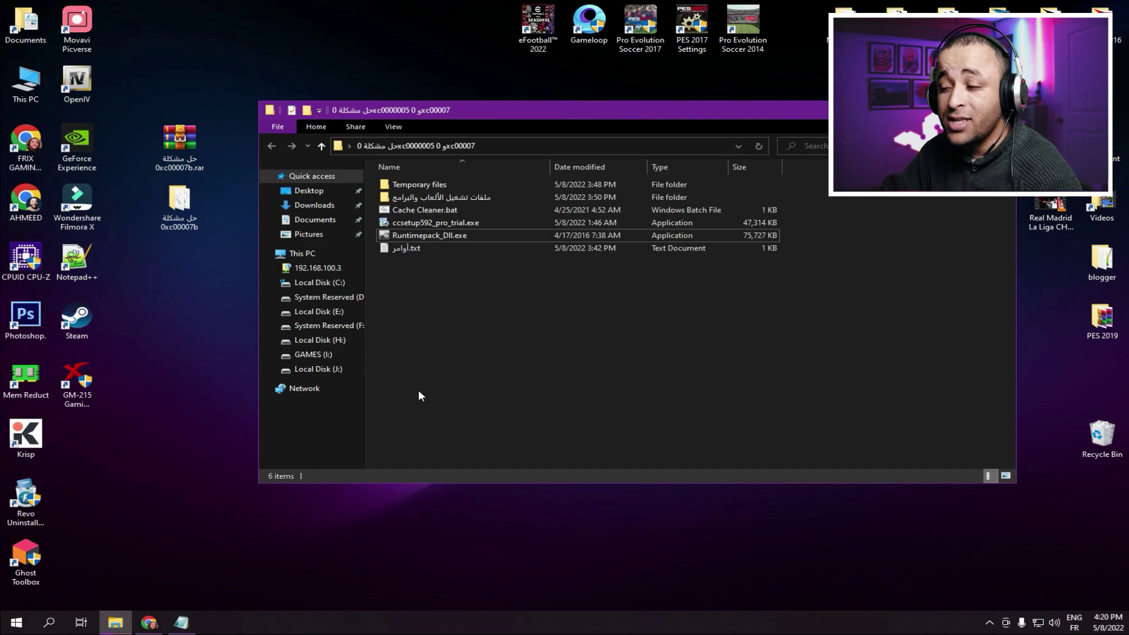
- Delete Runtimepack_Dll.exe from the fix folder and the two fix items from the desktop
right_click(423, 236)
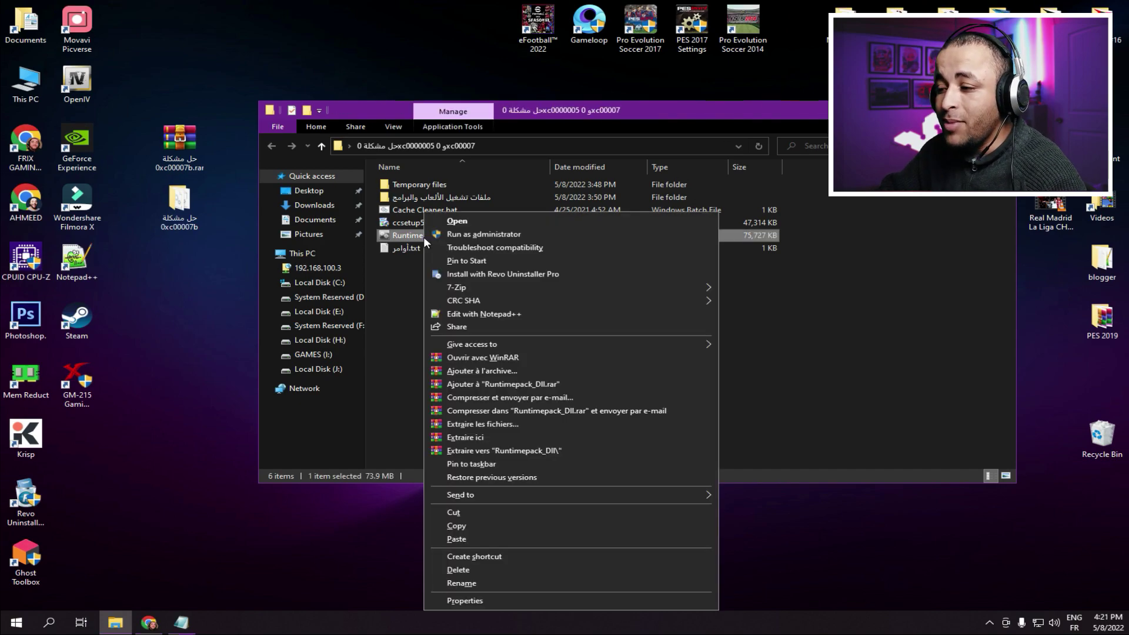
click(468, 568)
drag(203, 282, 174, 154)
right_click(174, 154)
click(230, 345)
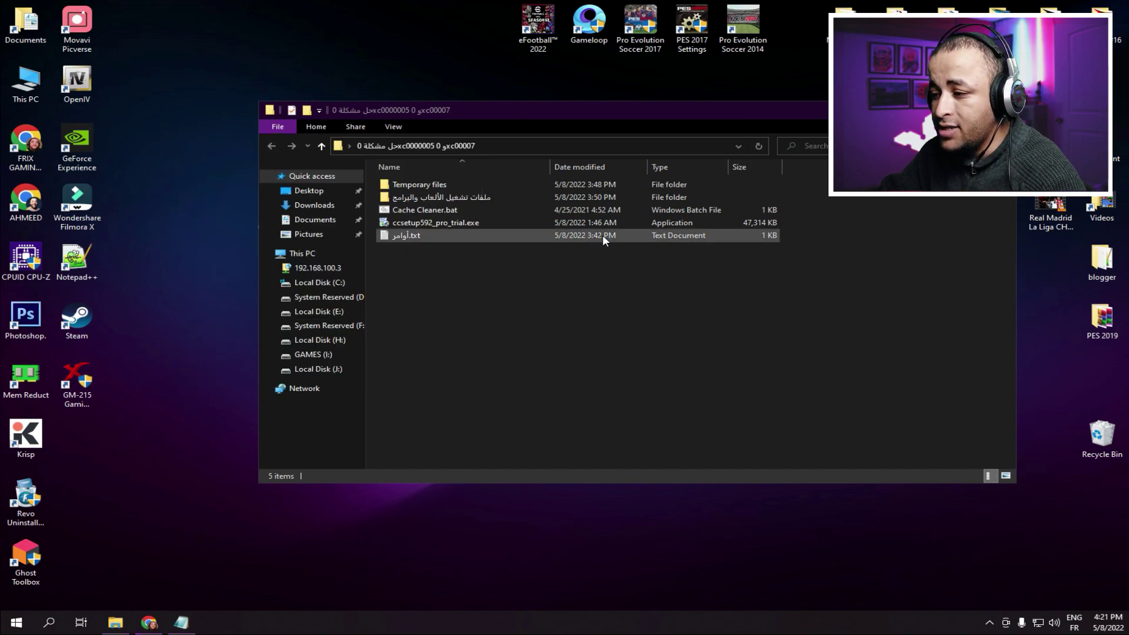
- Move ccsetup592_pro_trial.exe to the desktop, install CCleaner, launch it and start the free trial
drag(450, 224, 186, 202)
drag(178, 127, 206, 157)
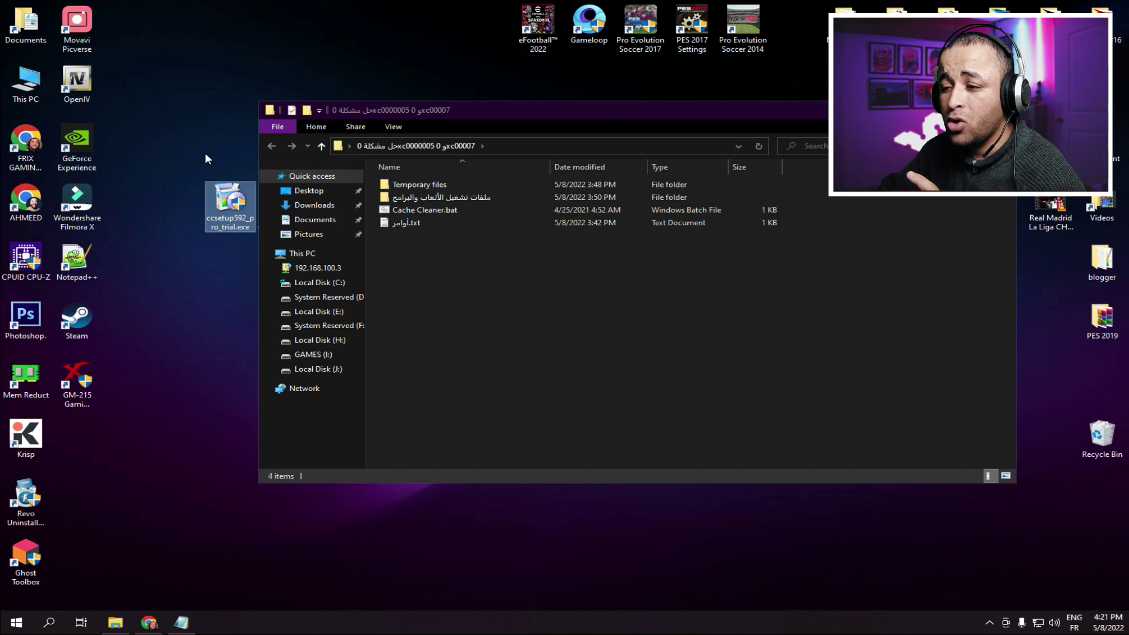
drag(230, 207, 184, 210)
double_click(184, 209)
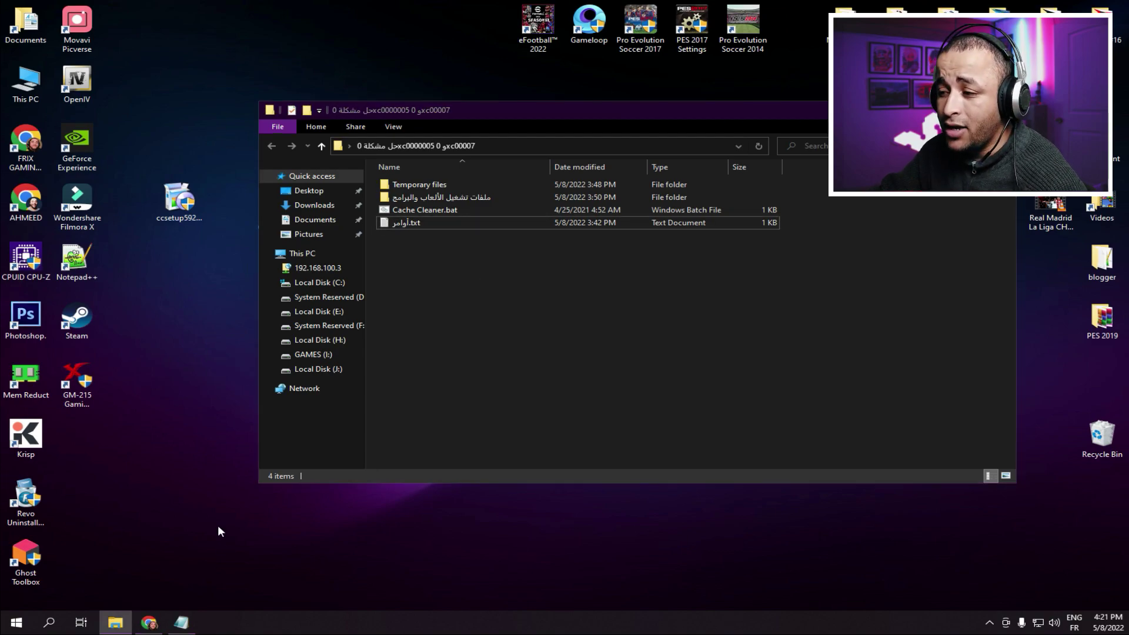
click(588, 342)
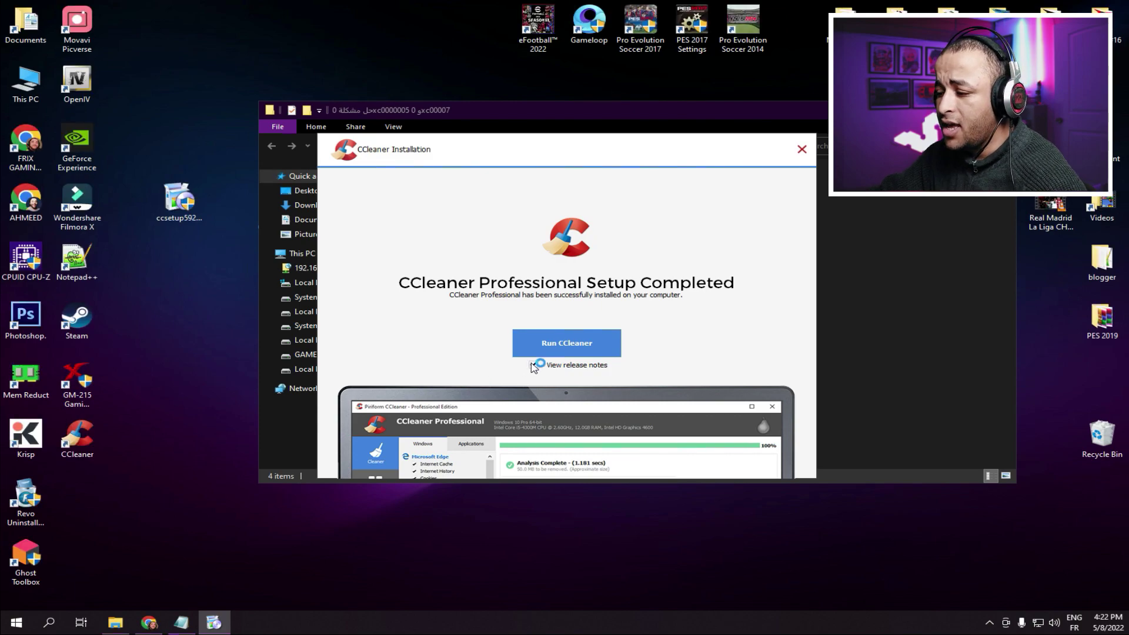
click(577, 338)
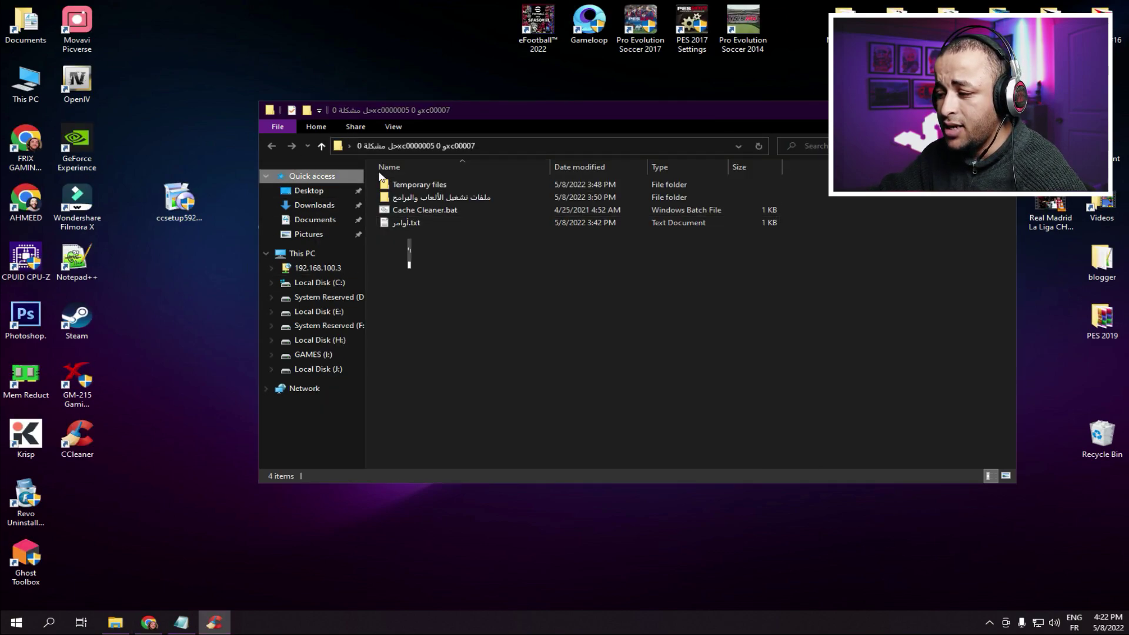
click(595, 388)
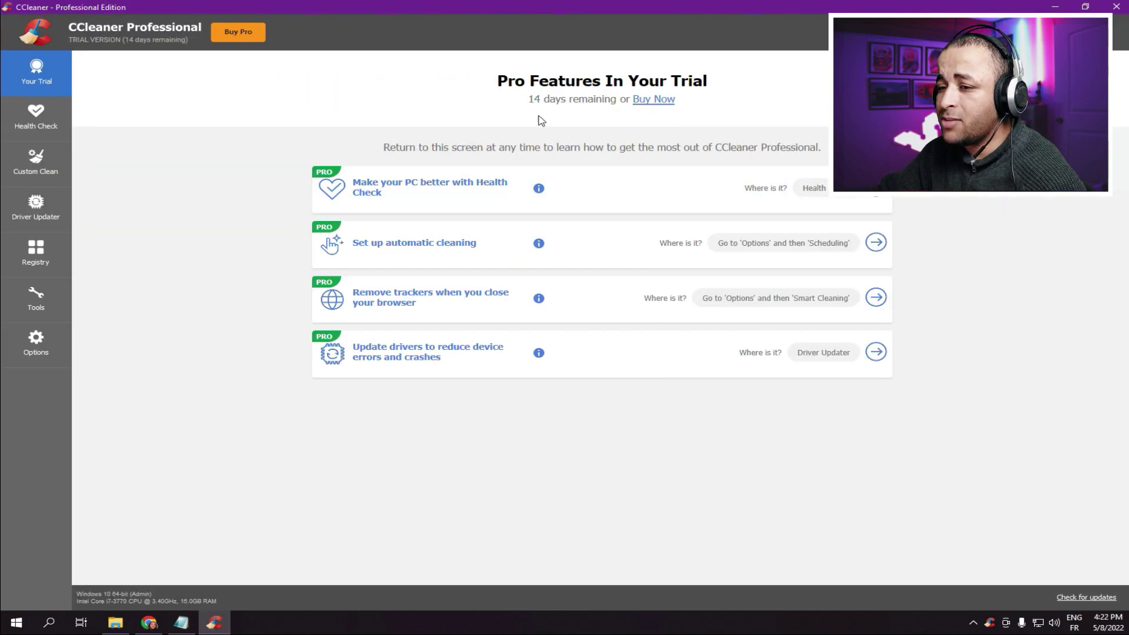
- Run a registry issue scan in CCleaner's Registry section
click(36, 256)
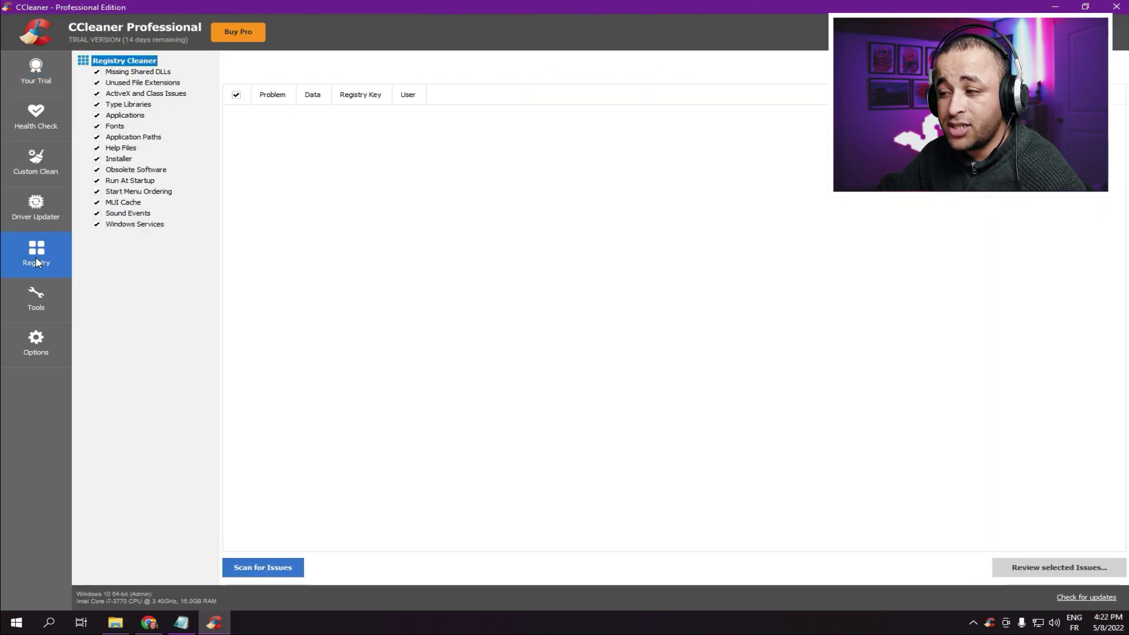
click(273, 569)
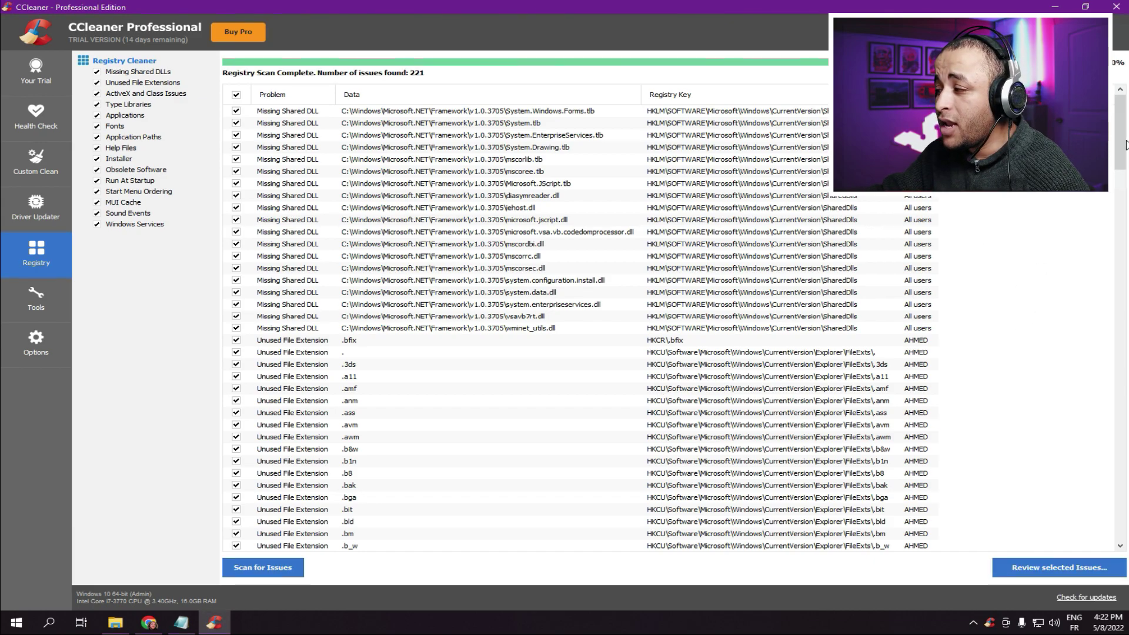
drag(1120, 147, 1109, 535)
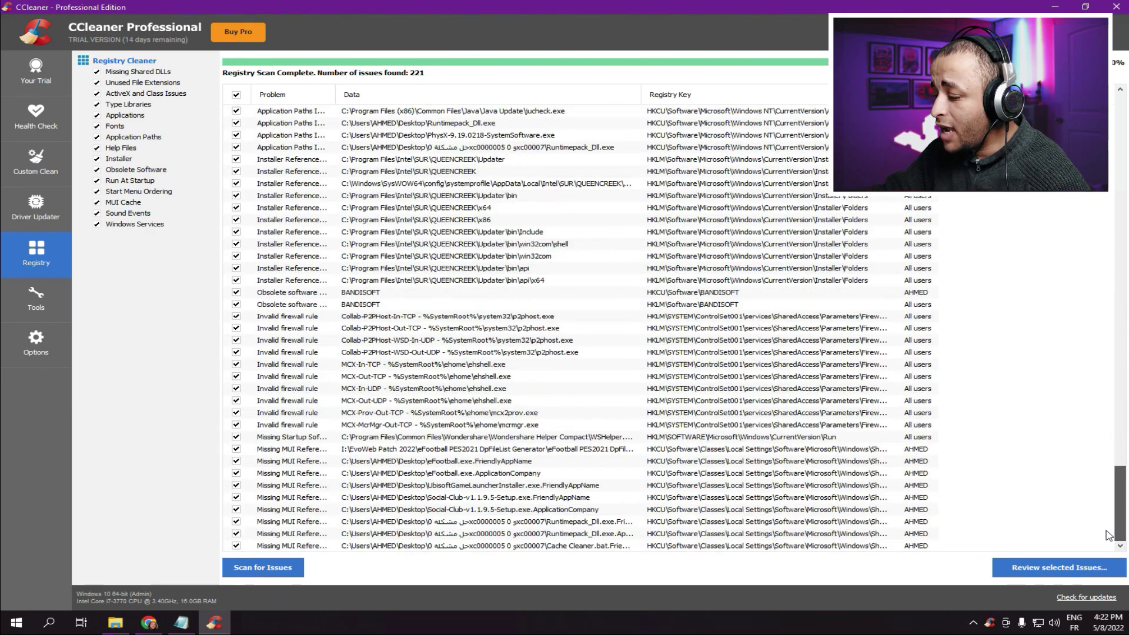
- Review the issues without a registry backup, fix all 221, and close the review panel
click(1033, 571)
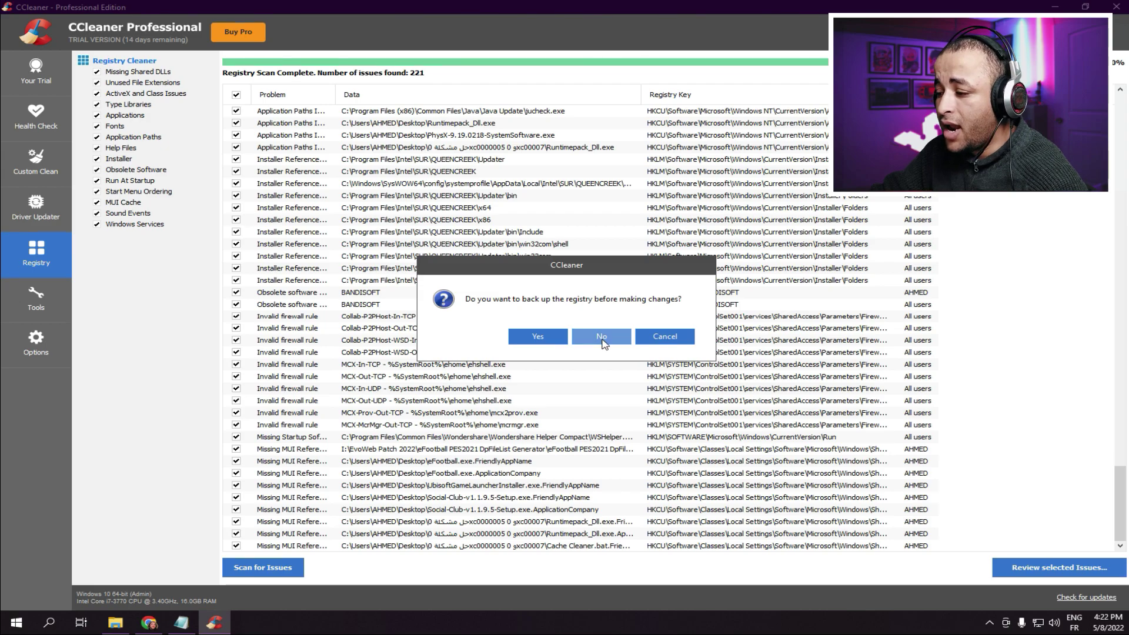
click(603, 339)
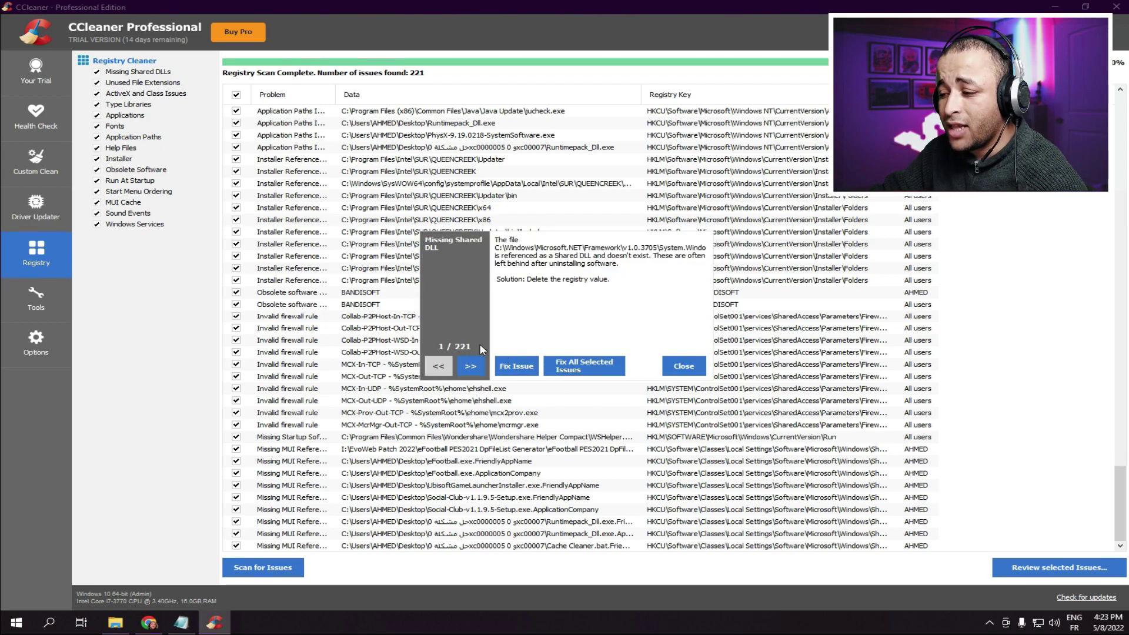
click(471, 366)
click(472, 366)
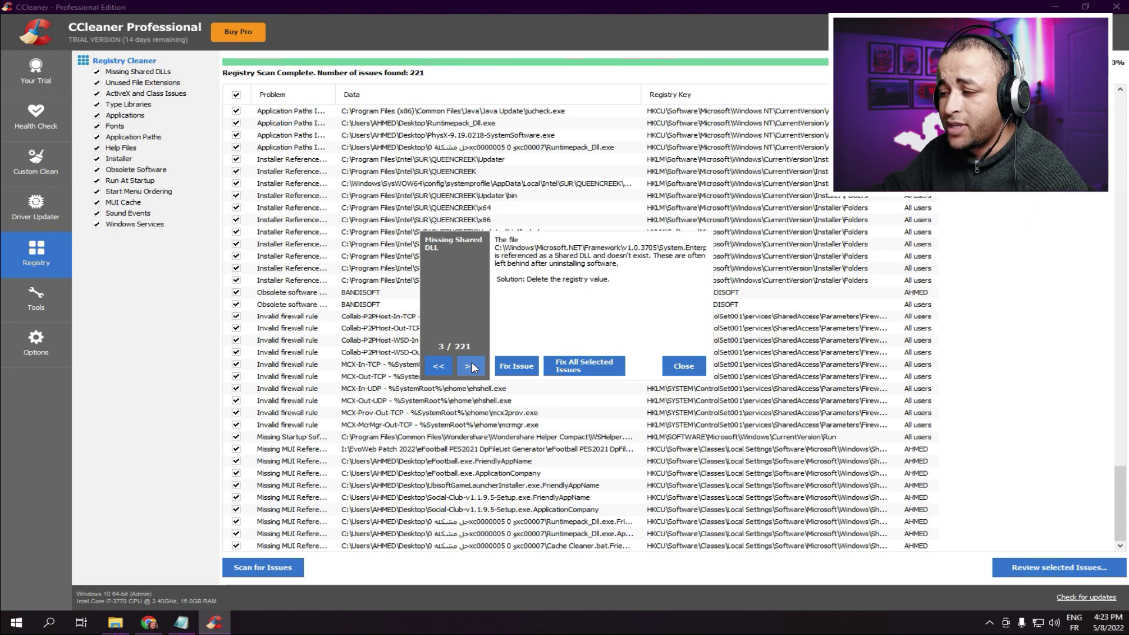
click(446, 365)
click(446, 365)
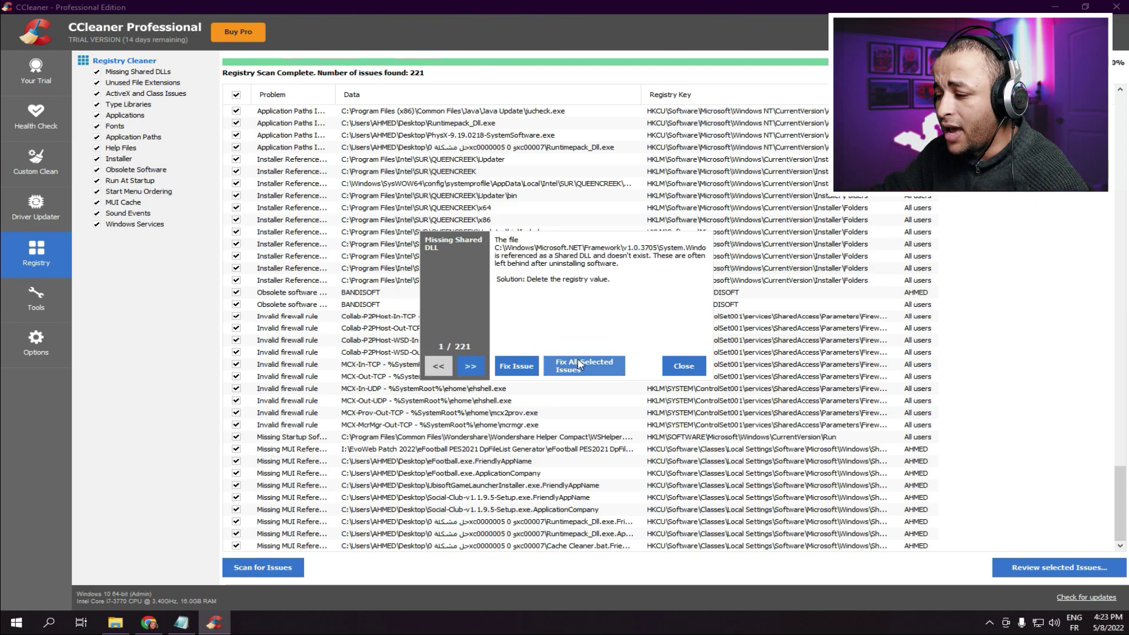
click(574, 373)
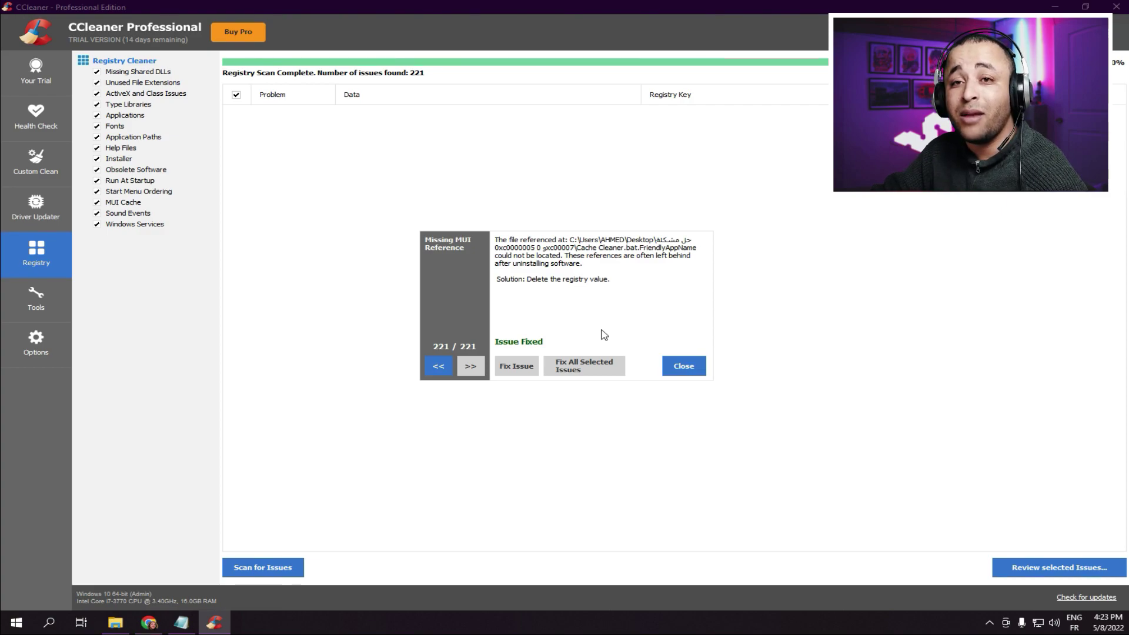
click(684, 367)
- Close CCleaner, dismiss the Smart Cleaning notification, and delete the CCleaner installer from the desktop
click(1116, 7)
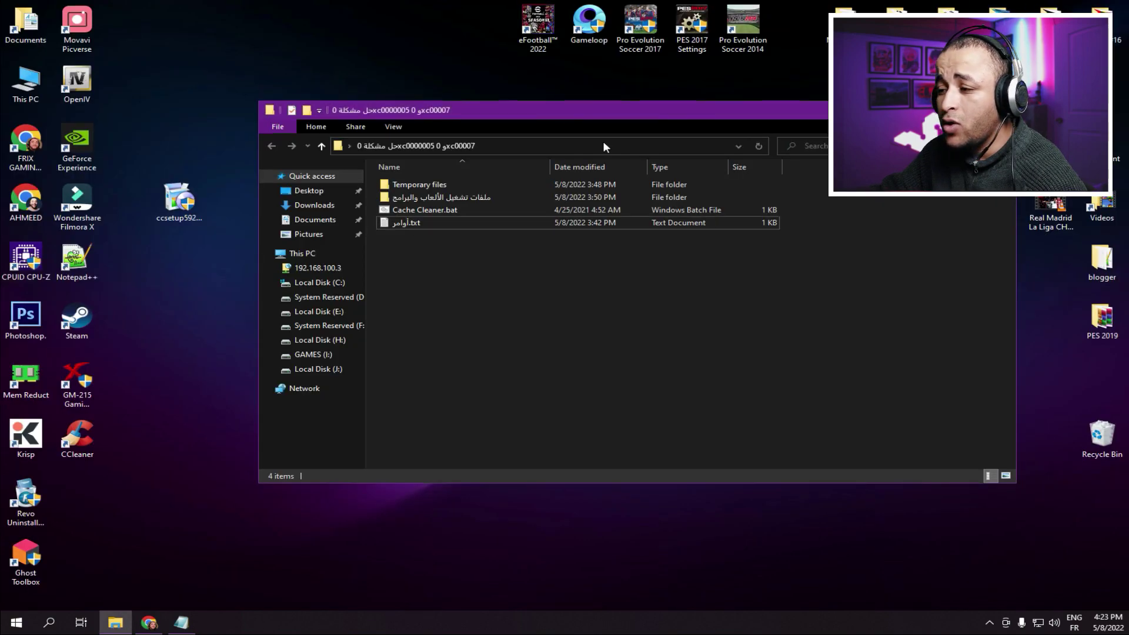
right_click(191, 343)
click(223, 377)
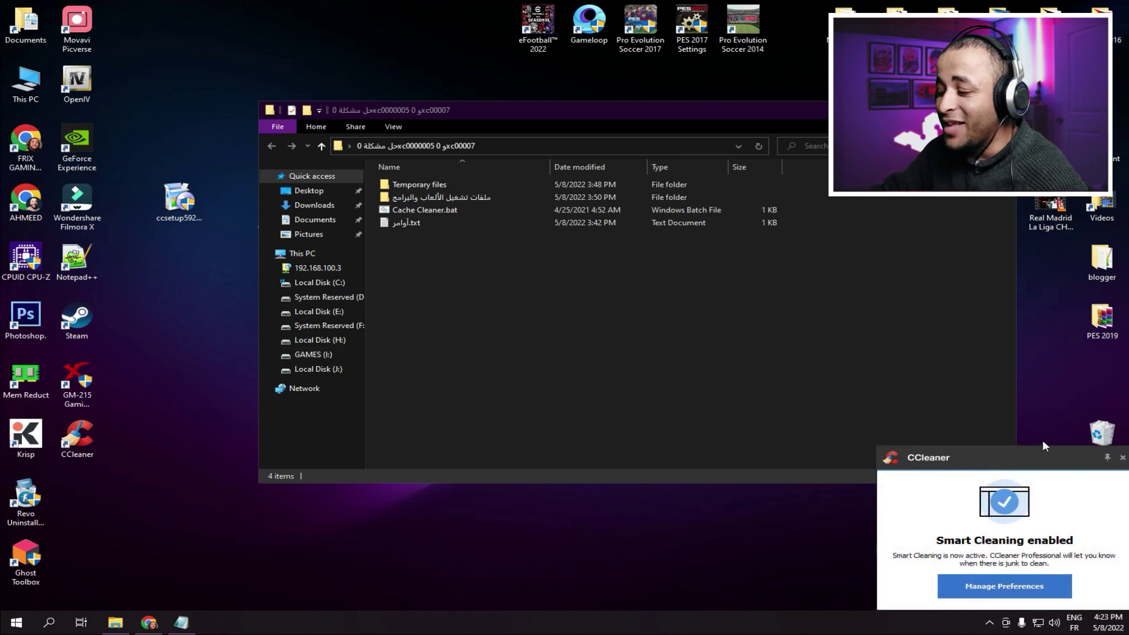
click(1122, 458)
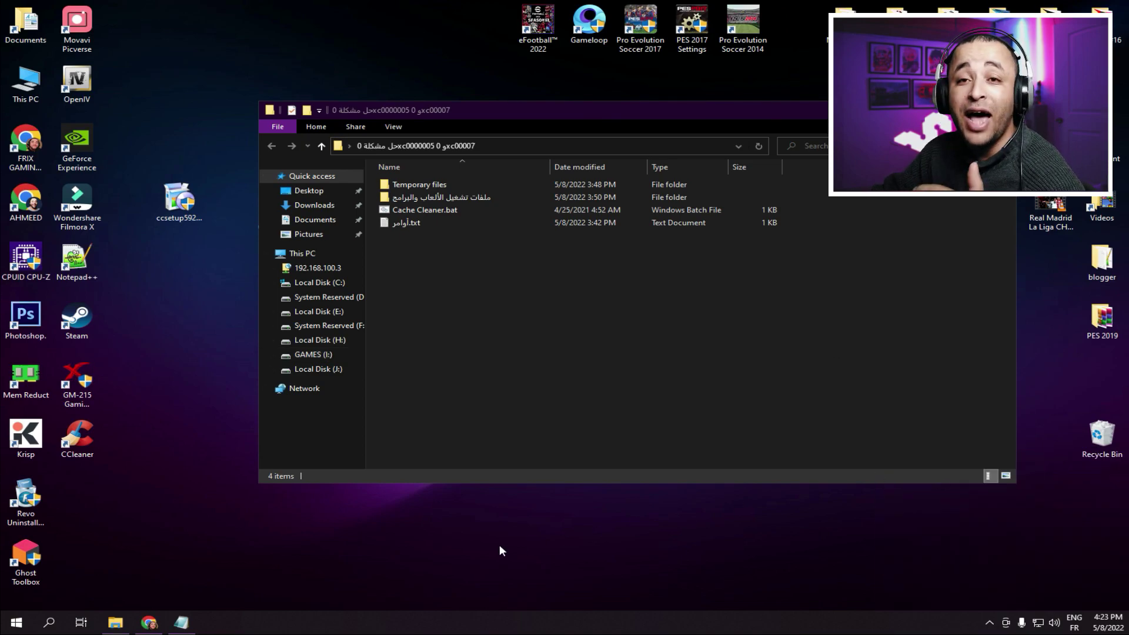
right_click(171, 206)
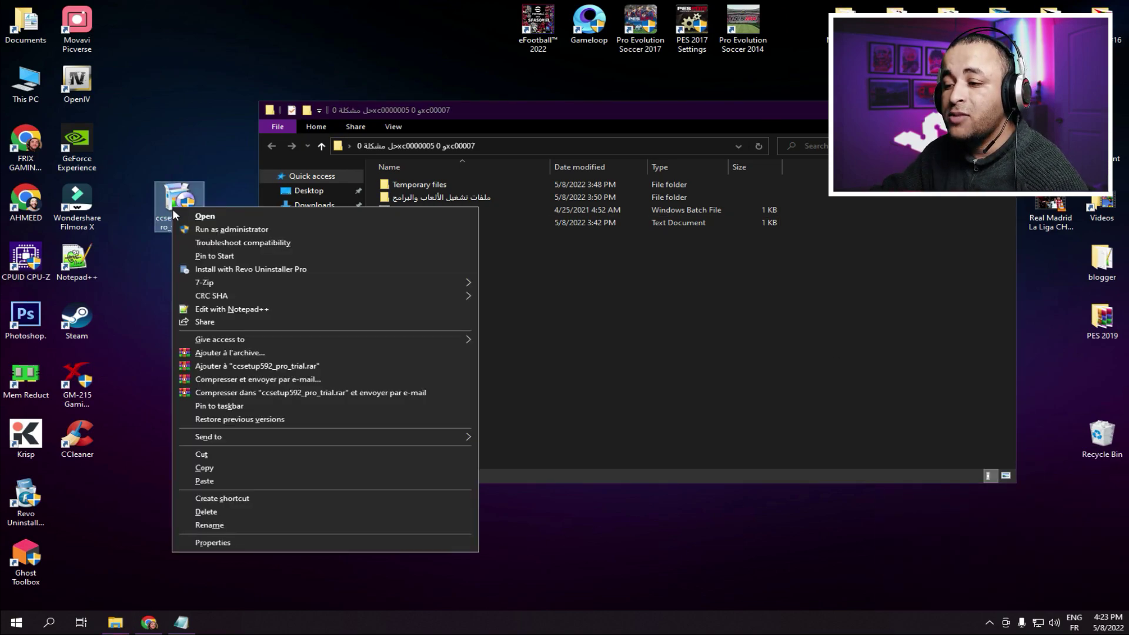
click(216, 509)
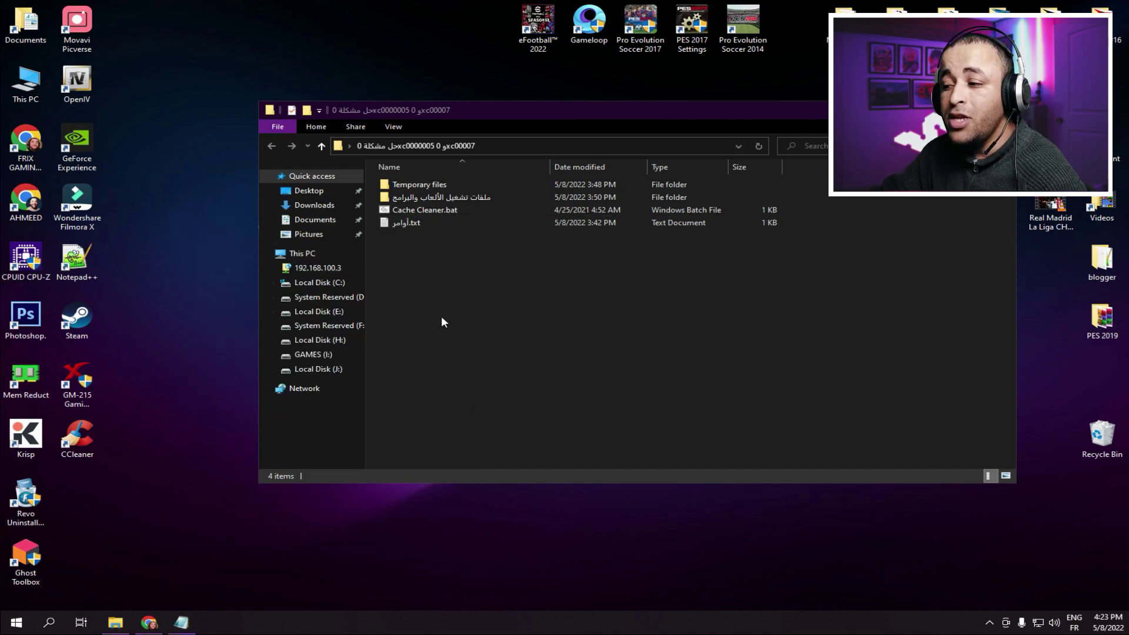
- Run Cache Cleaner.bat as administrator
click(429, 214)
right_click(428, 211)
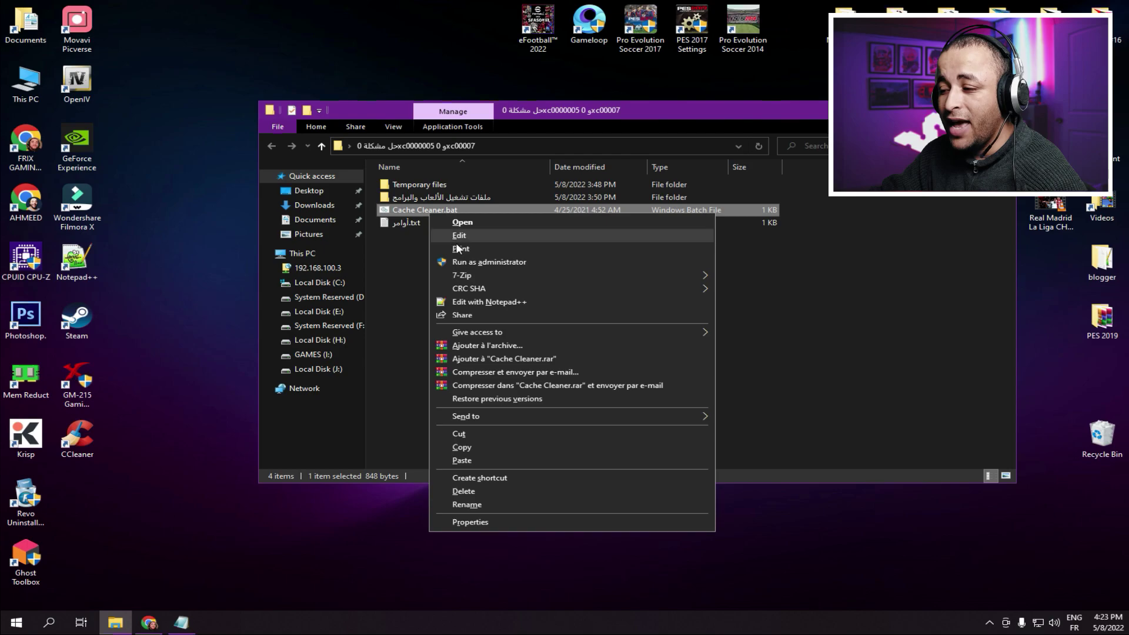
click(473, 262)
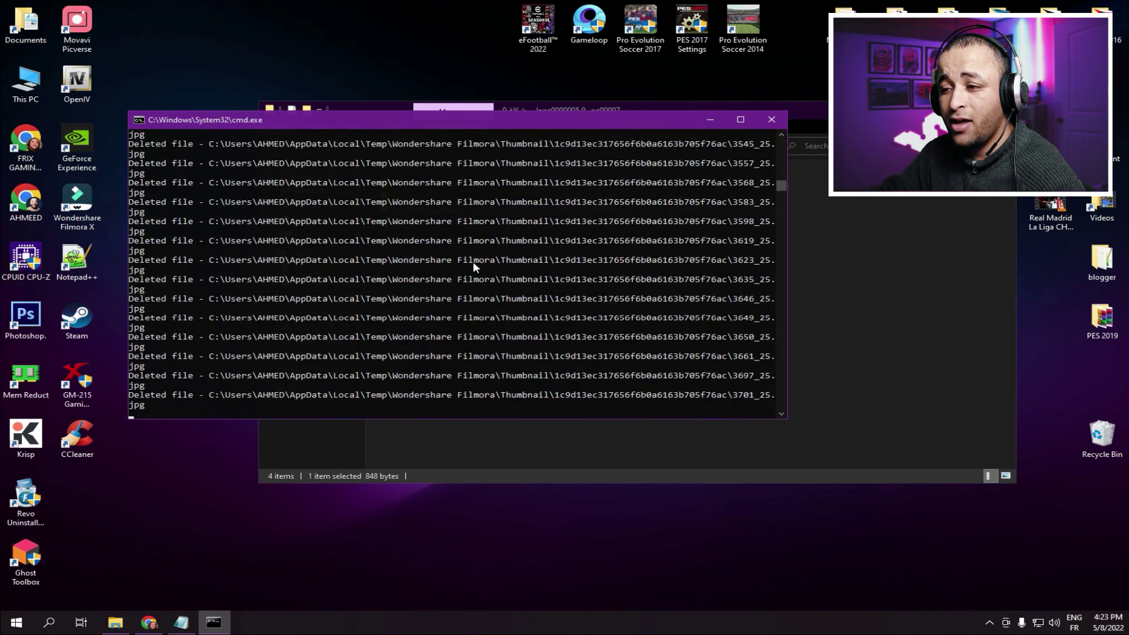
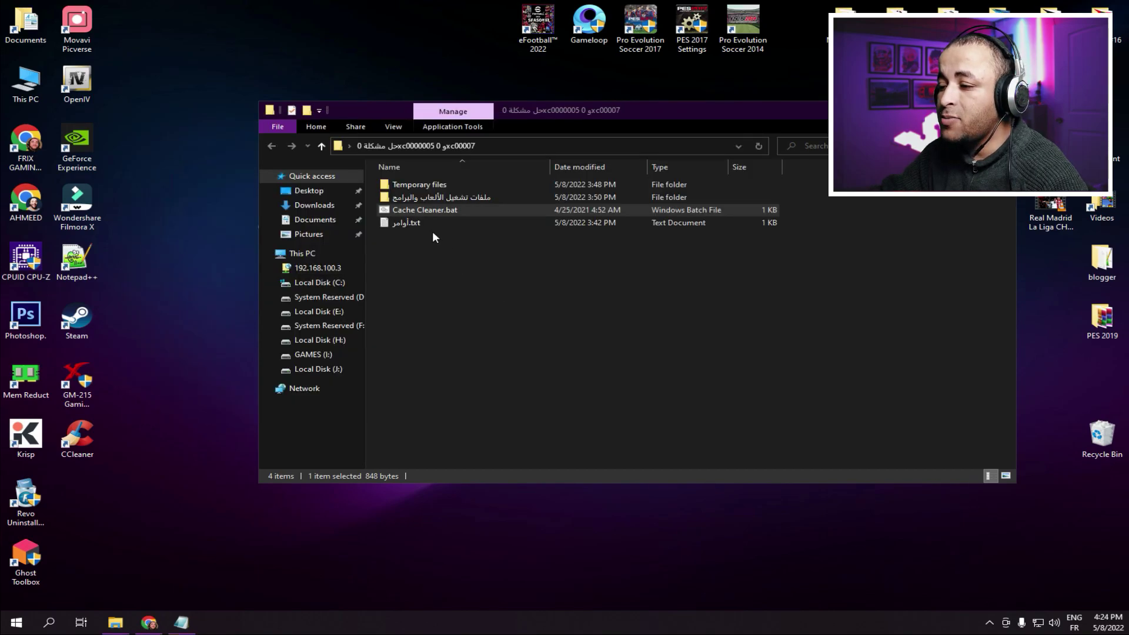
- Delete Cache Cleaner.bat and clear the Windows Temp folder, skipping the locked files
right_click(426, 211)
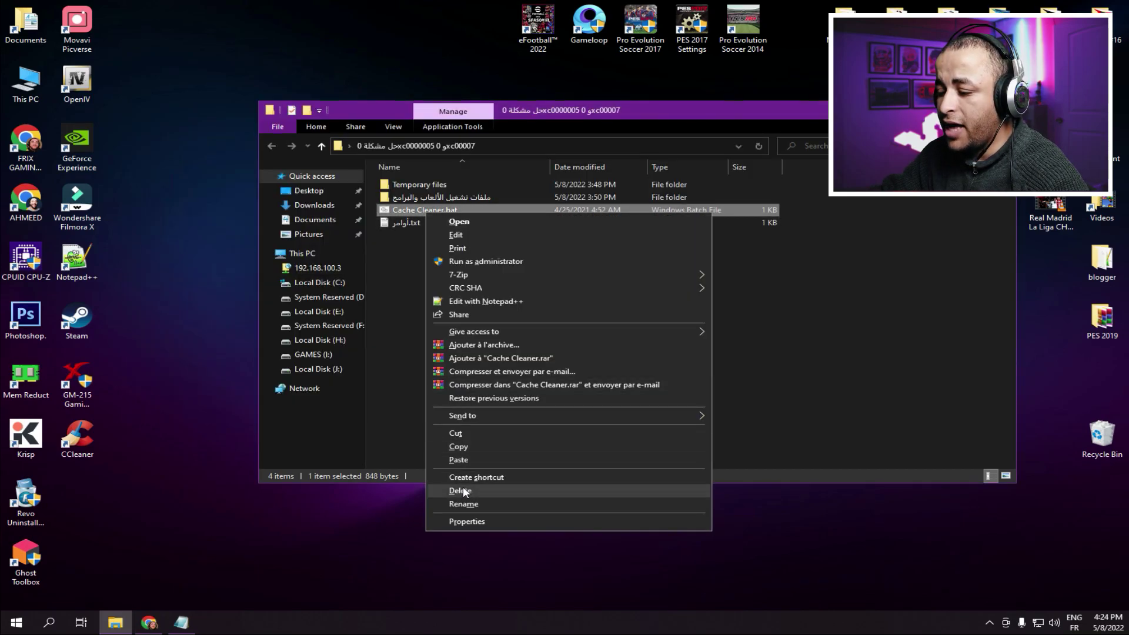
click(463, 491)
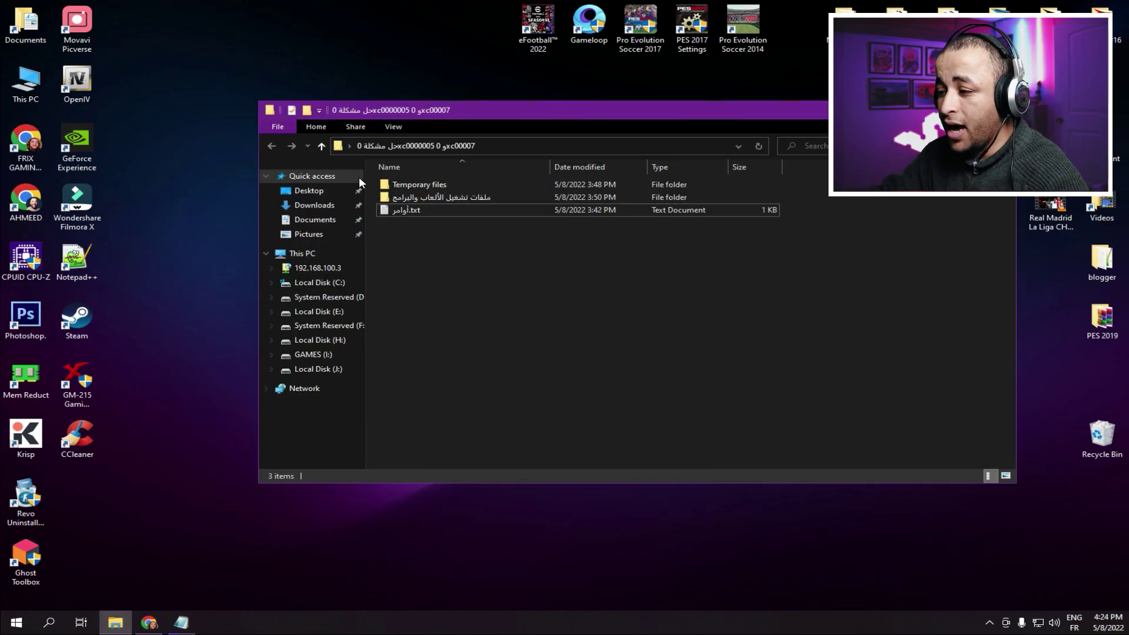
double_click(427, 186)
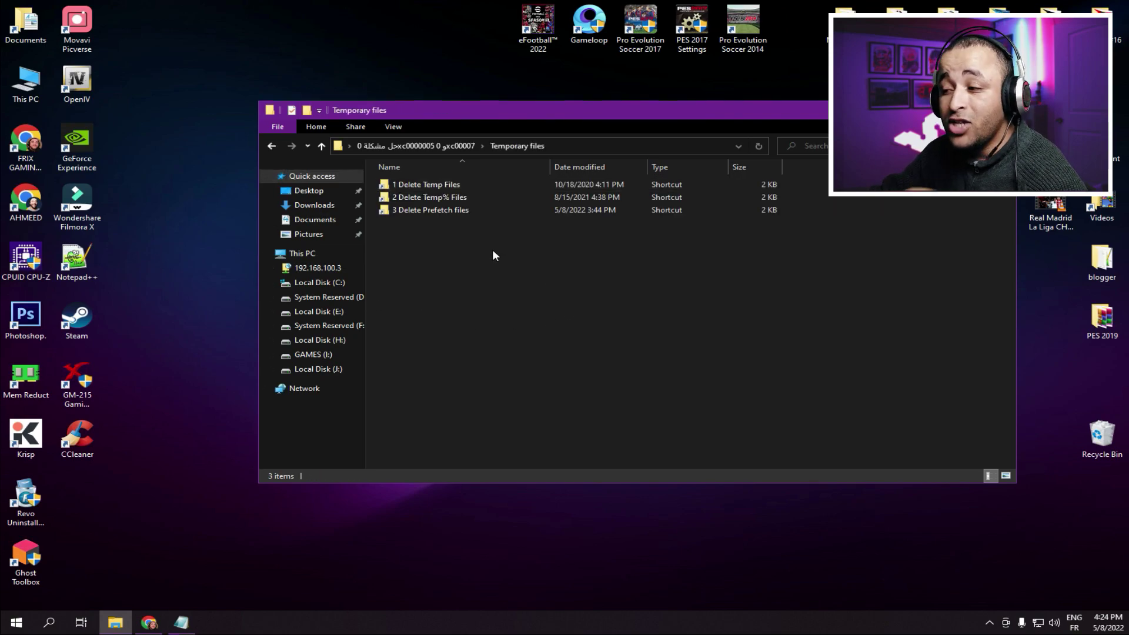
double_click(431, 184)
drag(537, 435, 464, 35)
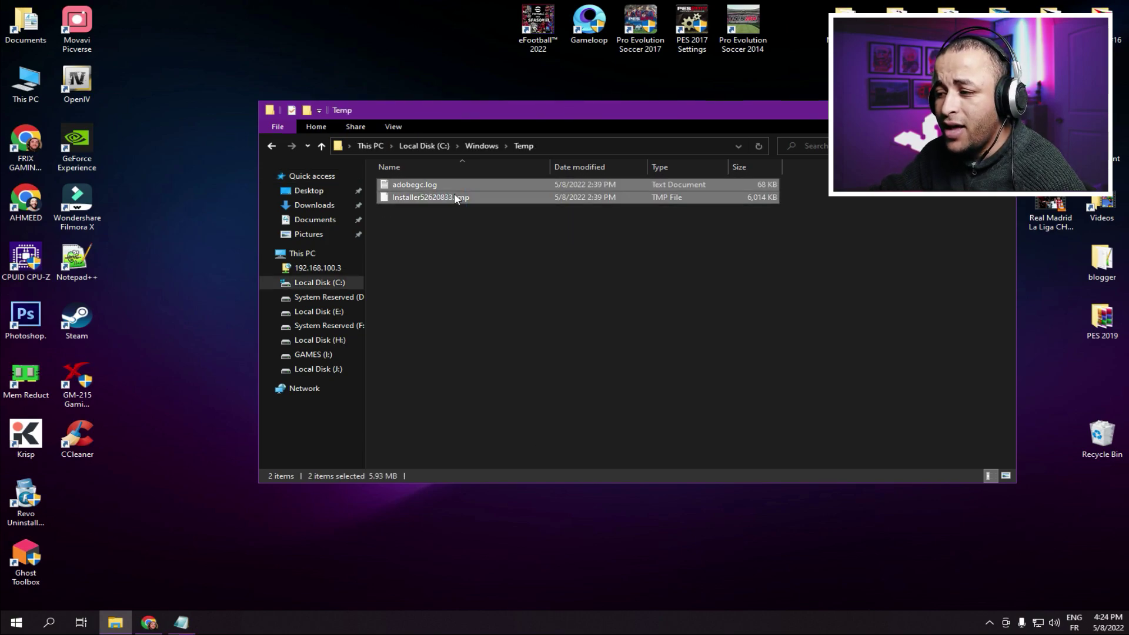
right_click(453, 192)
click(504, 369)
click(528, 271)
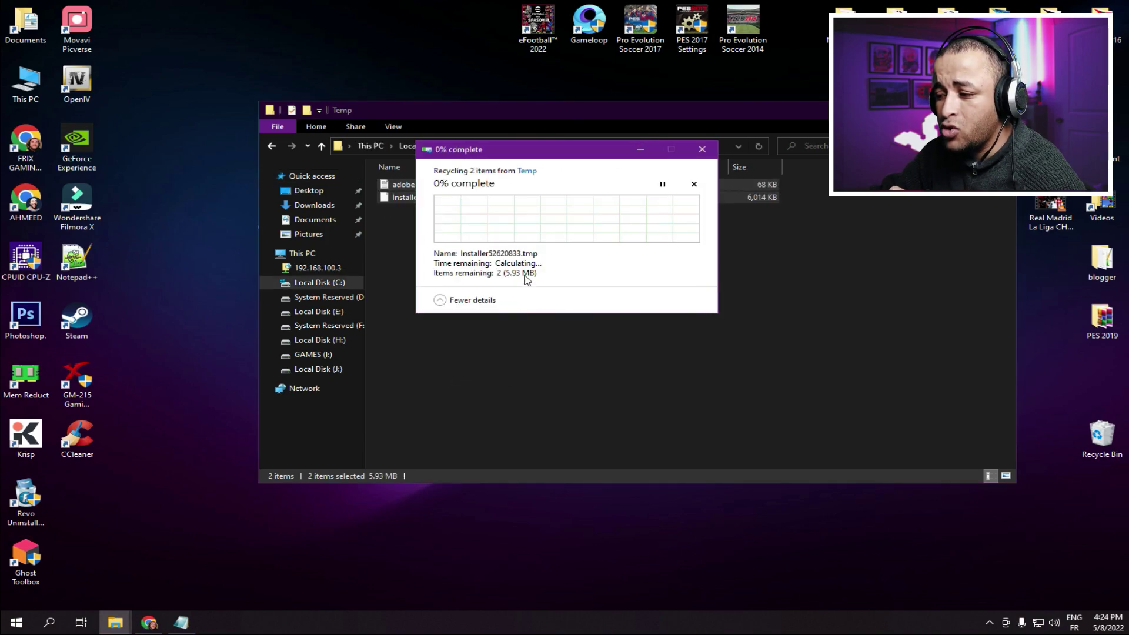
click(661, 272)
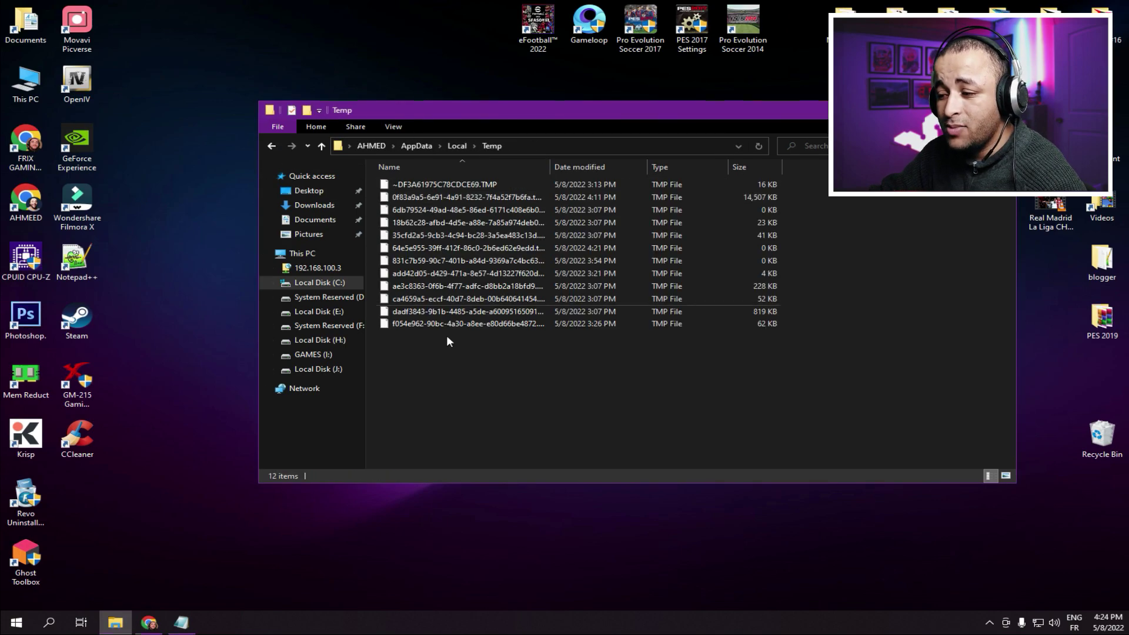
- Delete the twelve files in the user Temp folder, cancelling the in-use ones
drag(460, 406, 449, 31)
right_click(498, 244)
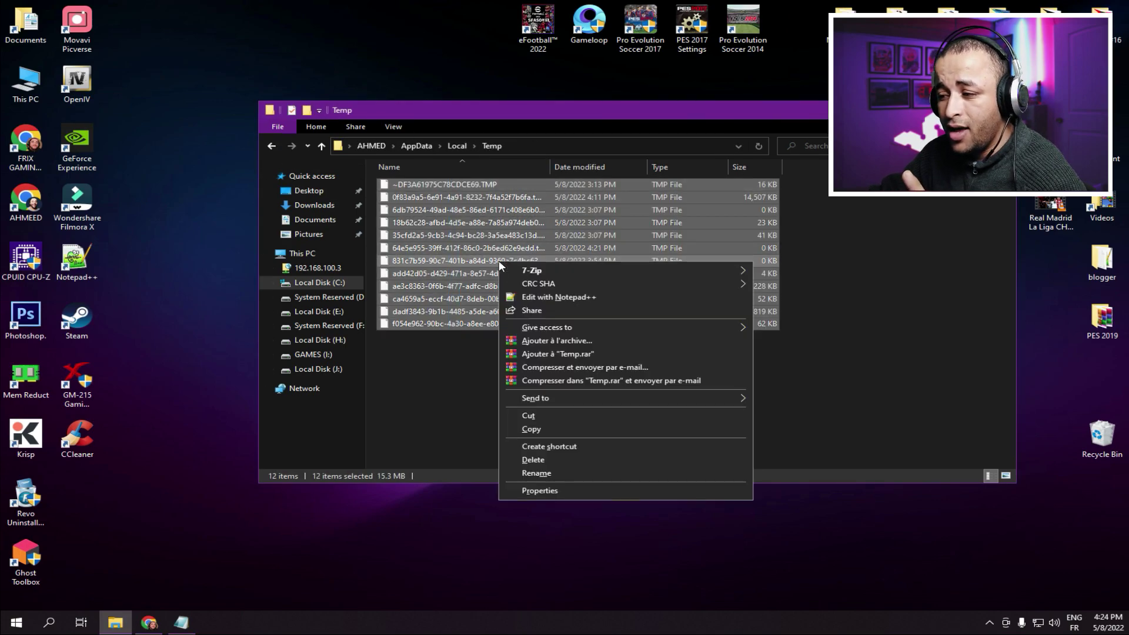
click(540, 457)
click(529, 279)
click(668, 280)
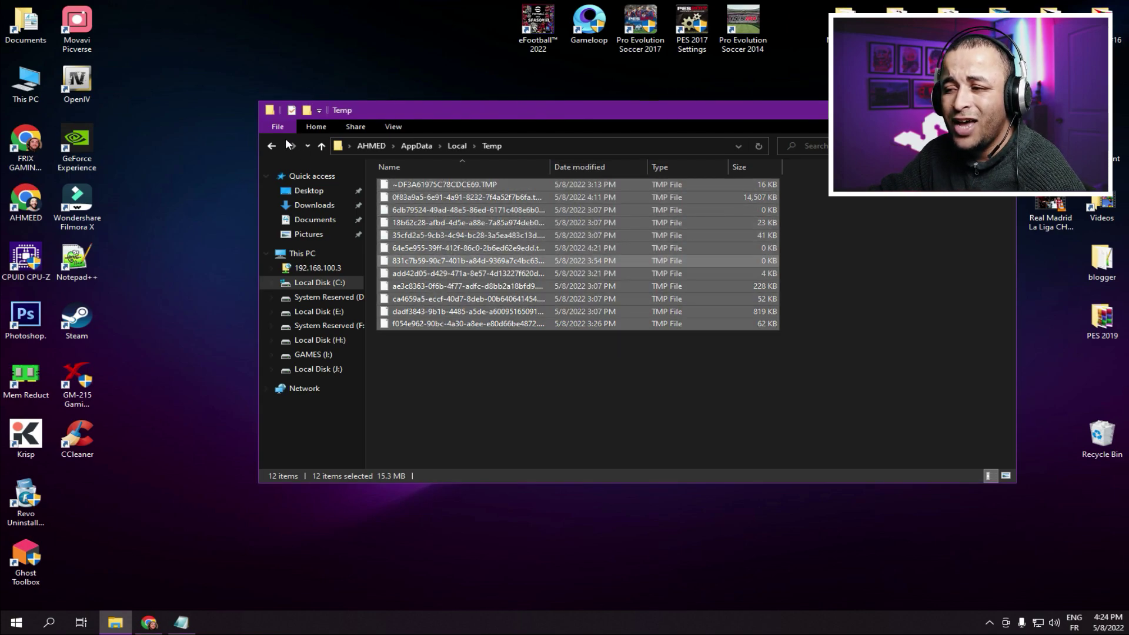
click(269, 148)
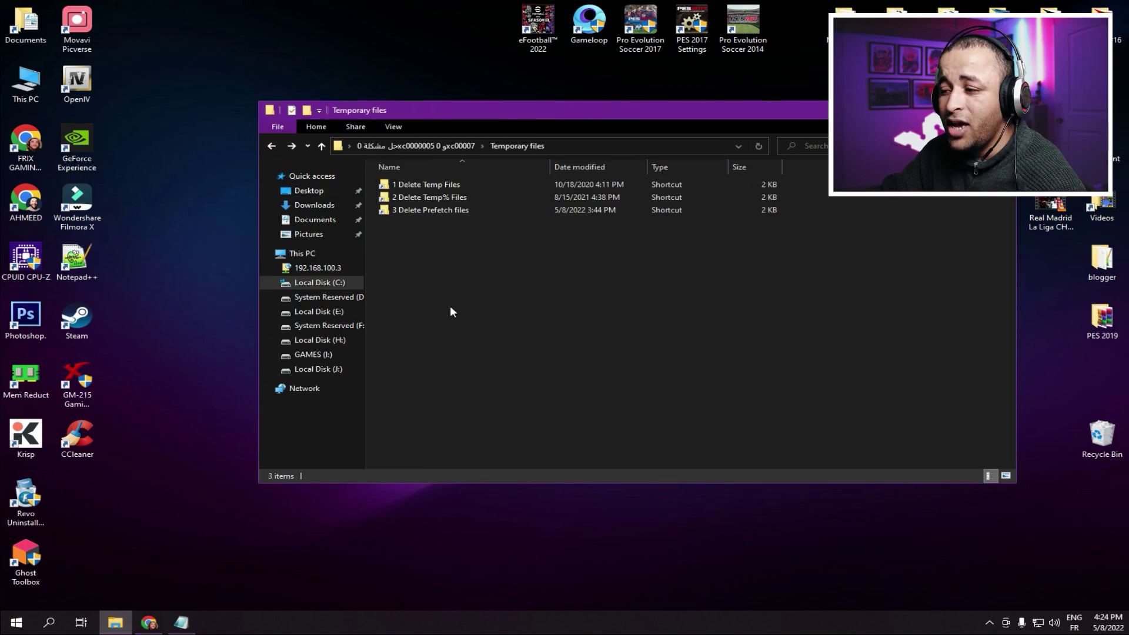
- Clear the Prefetch folder, skipping the in-use PfPre_496d9b26.mkd file
double_click(450, 211)
drag(477, 183, 432, 184)
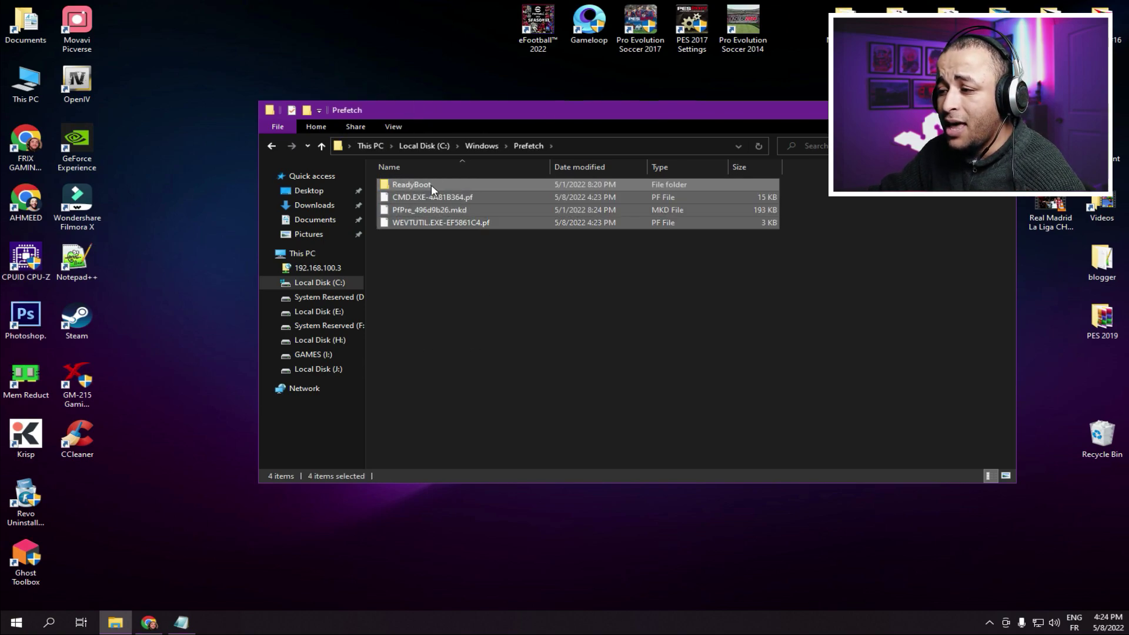
right_click(432, 185)
click(488, 435)
click(531, 271)
click(573, 270)
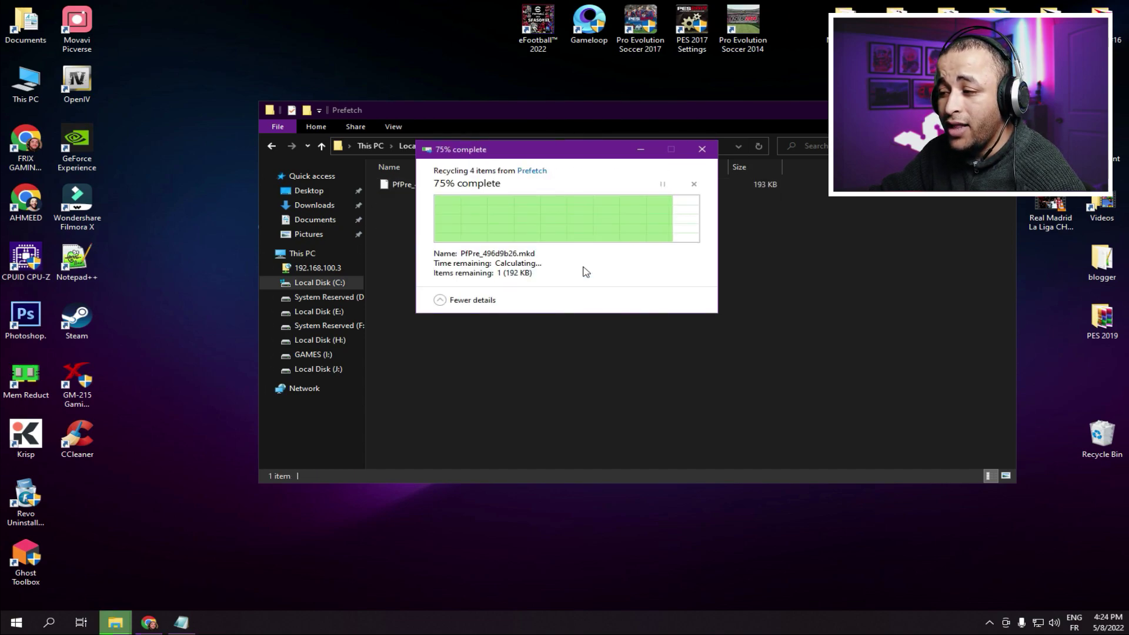
click(274, 146)
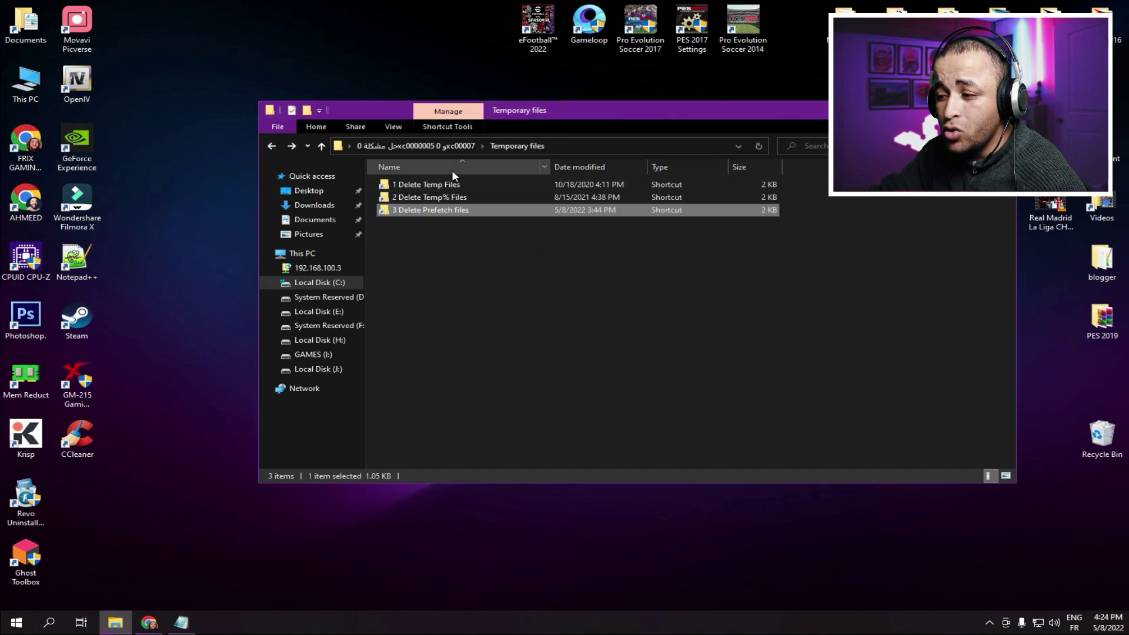
click(273, 147)
click(500, 269)
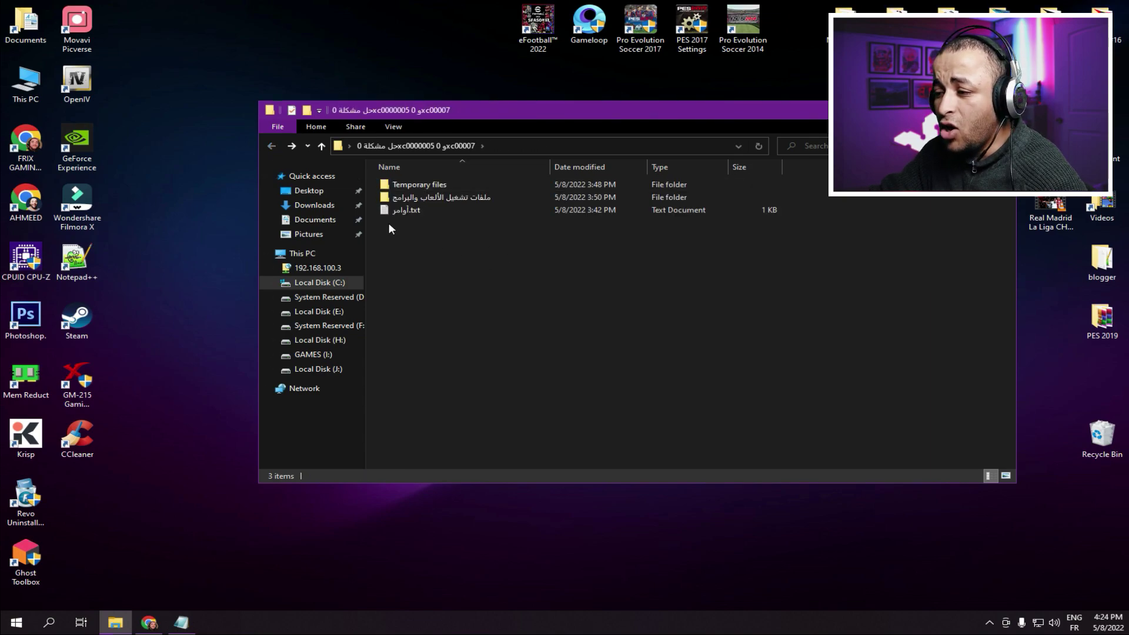
- Go to the OpenAL folder inside the game and program runtime files folder
double_click(460, 196)
drag(480, 328, 424, 304)
right_click(324, 7)
click(377, 44)
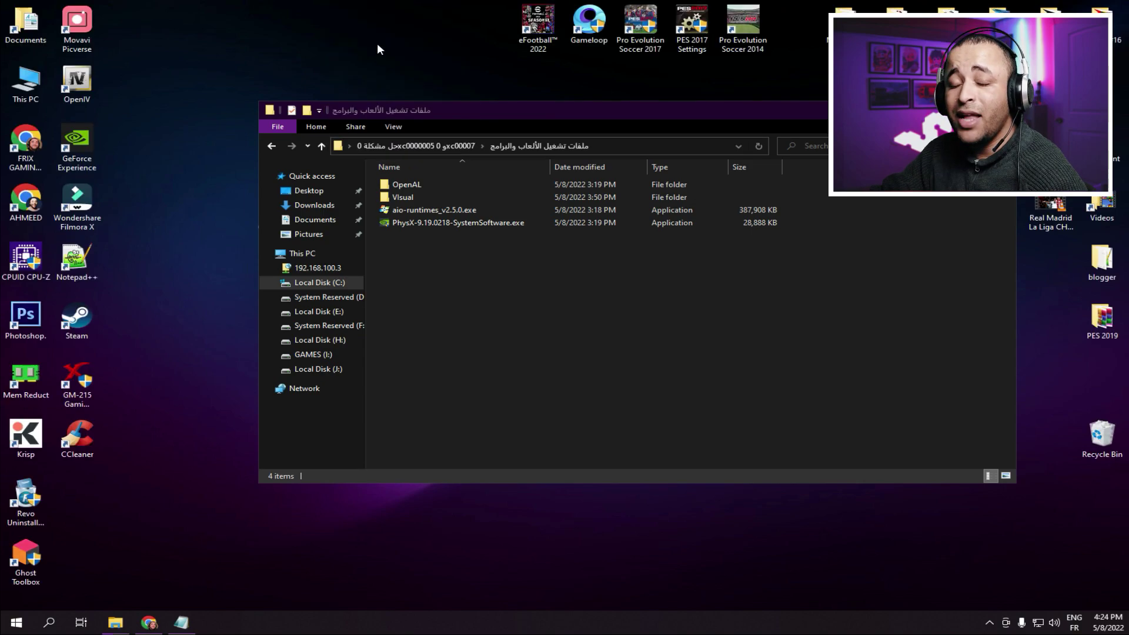
click(404, 184)
double_click(405, 184)
- Extract oalinst.zip and install OpenAL, accepting the license
click(418, 184)
right_click(417, 184)
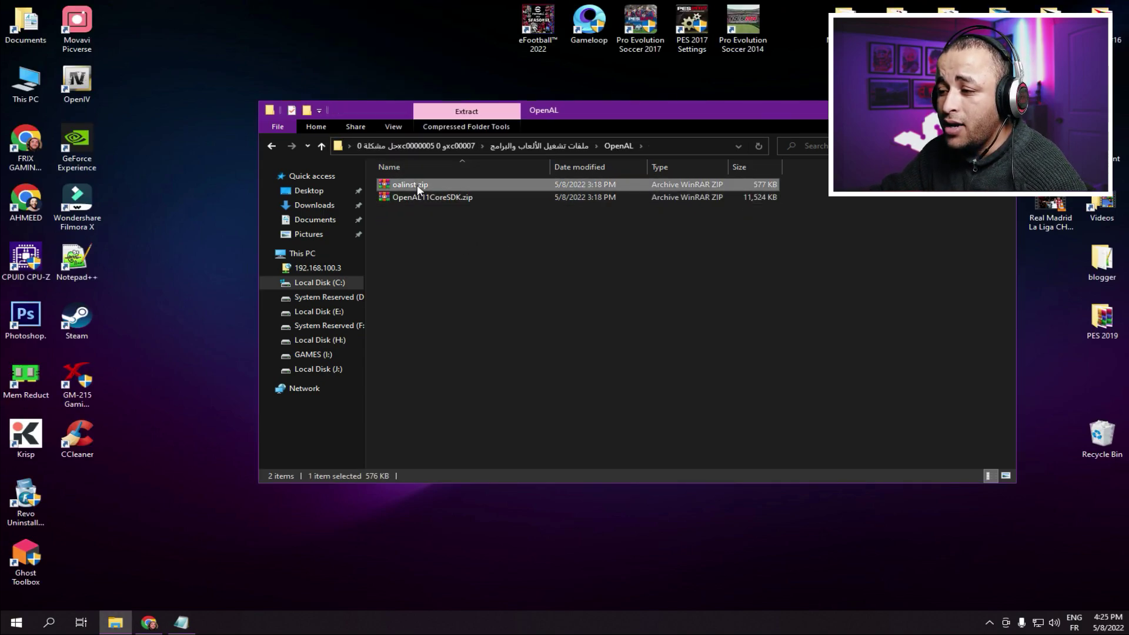
click(469, 242)
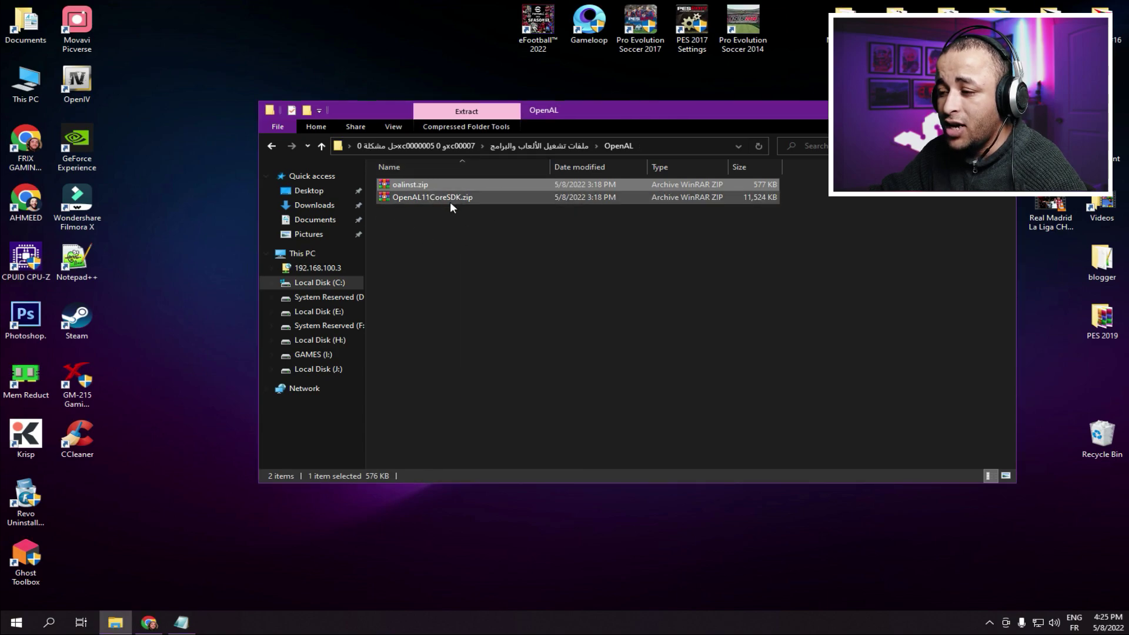
double_click(414, 184)
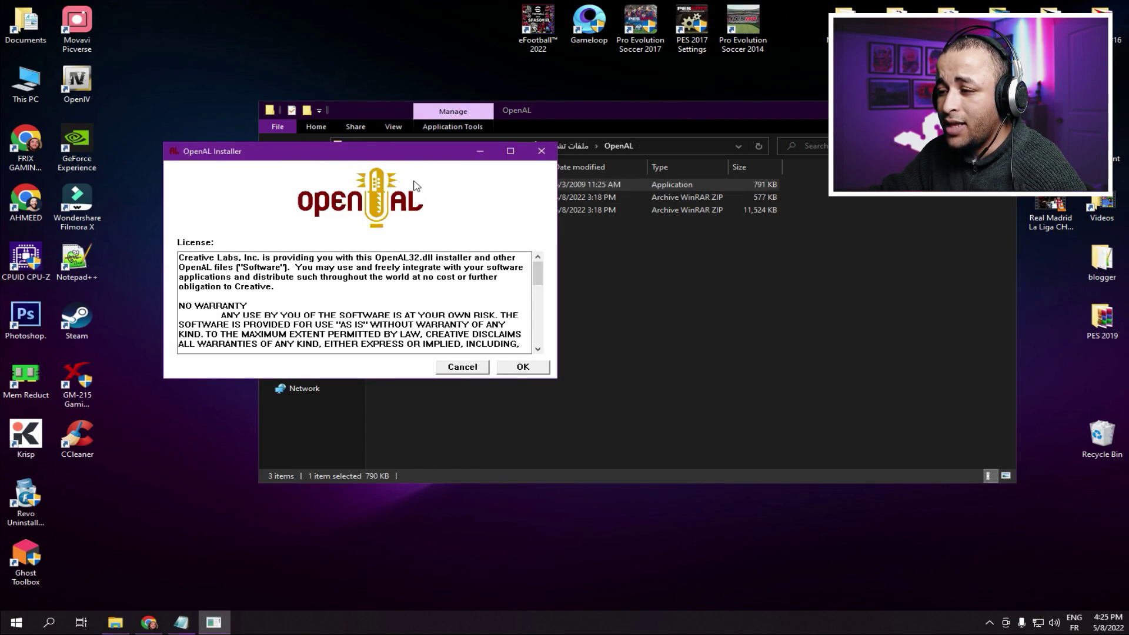
click(520, 370)
click(663, 347)
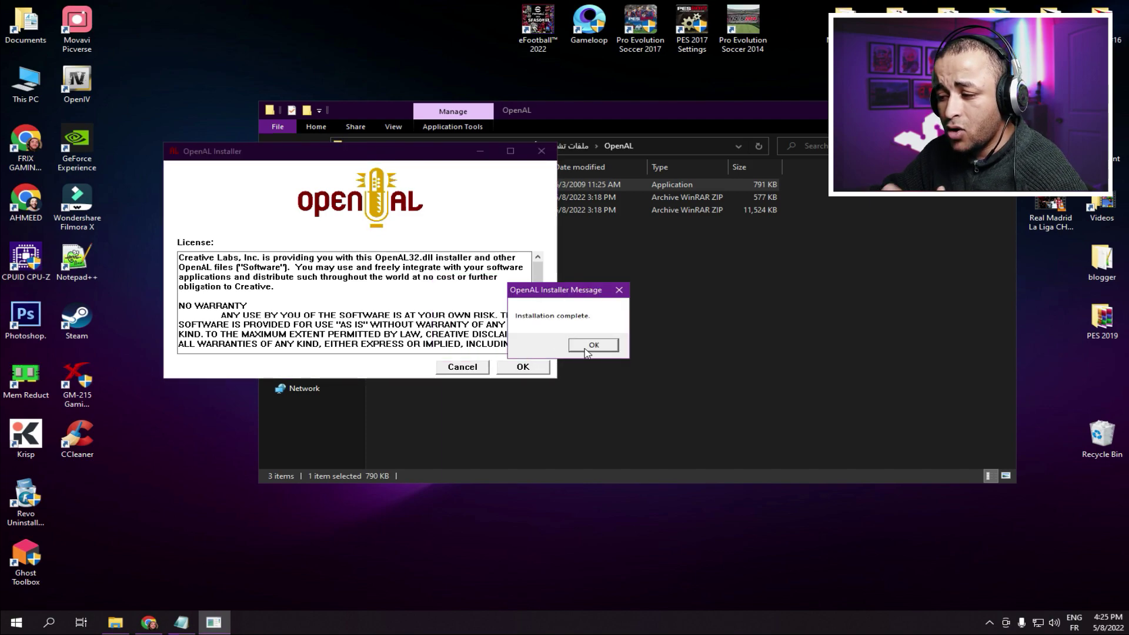
click(591, 345)
- Extract OpenAL11CoreSDK.zip here and run its setup, dismissing the initialization errors
right_click(419, 207)
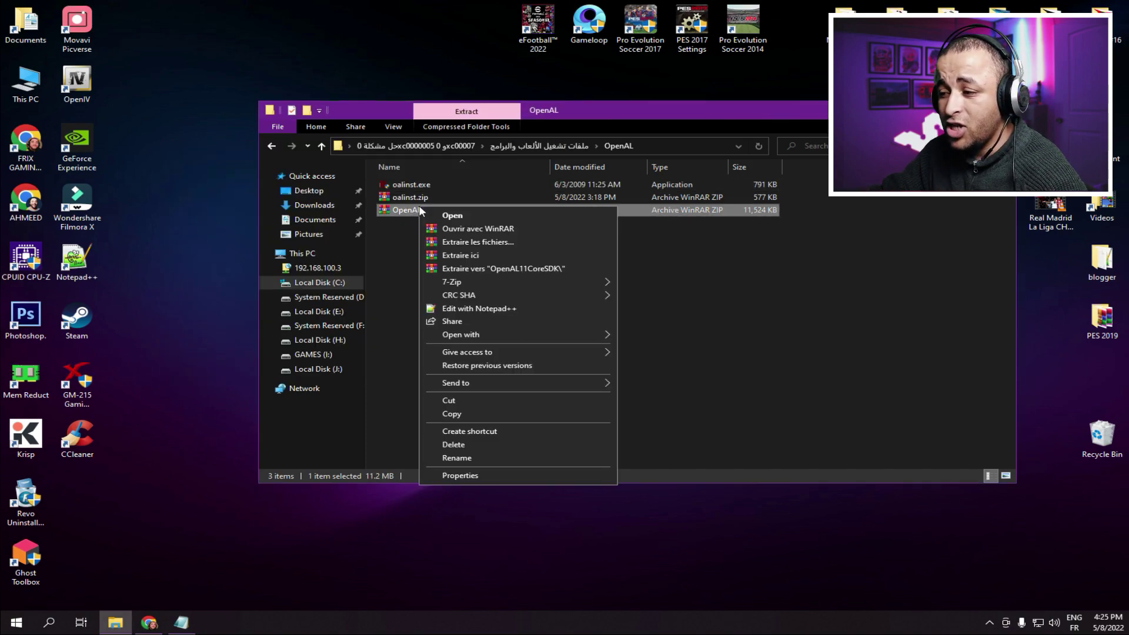
click(483, 256)
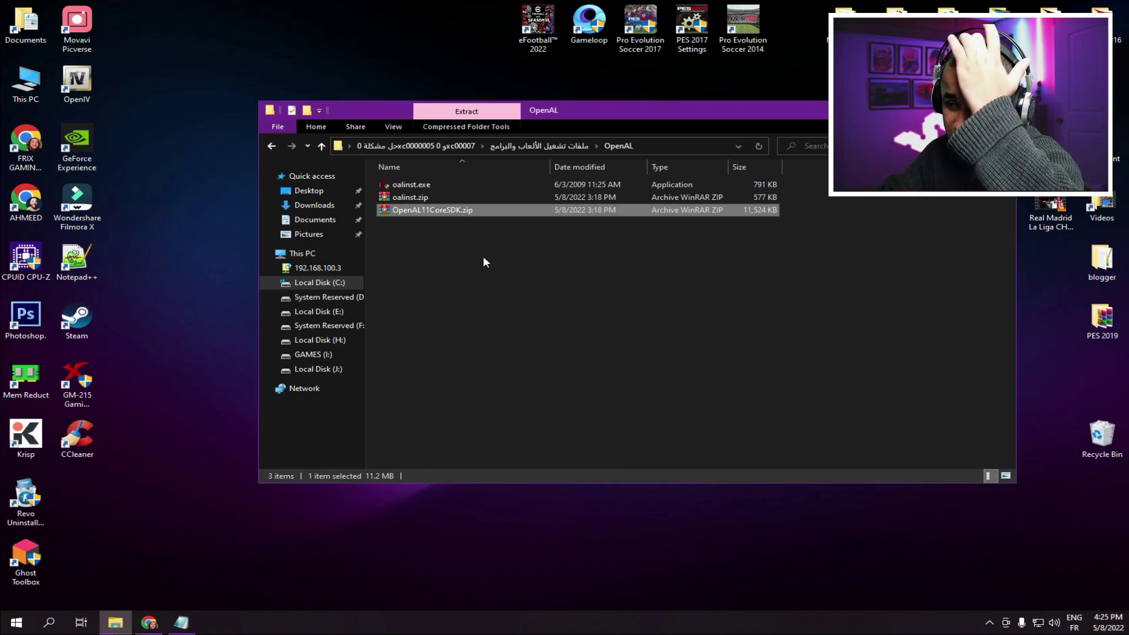
double_click(426, 211)
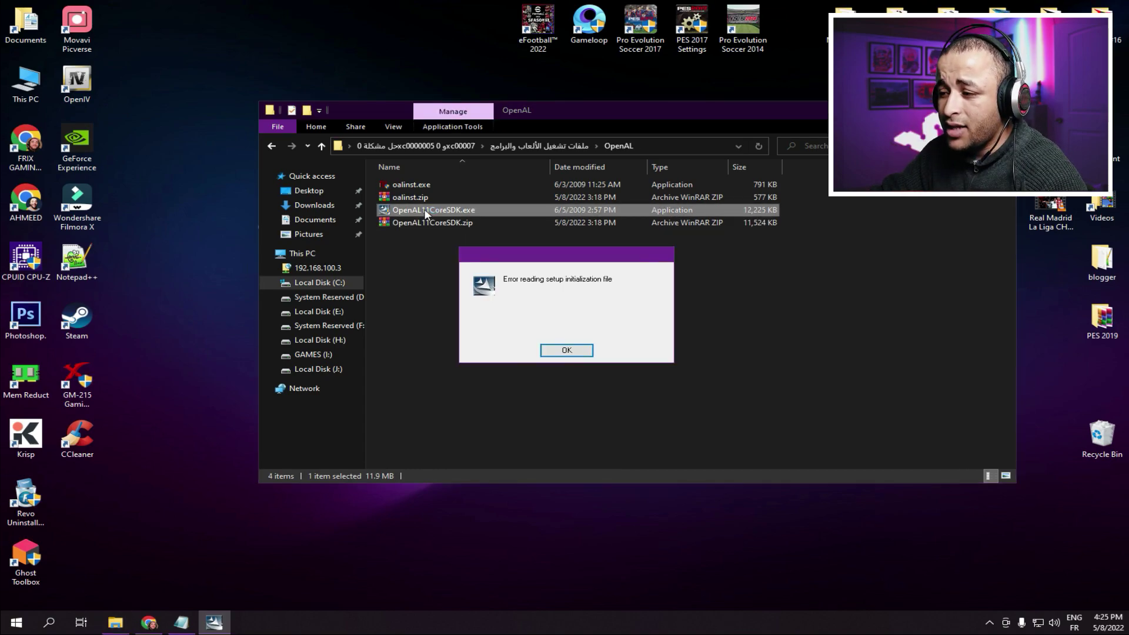
click(584, 351)
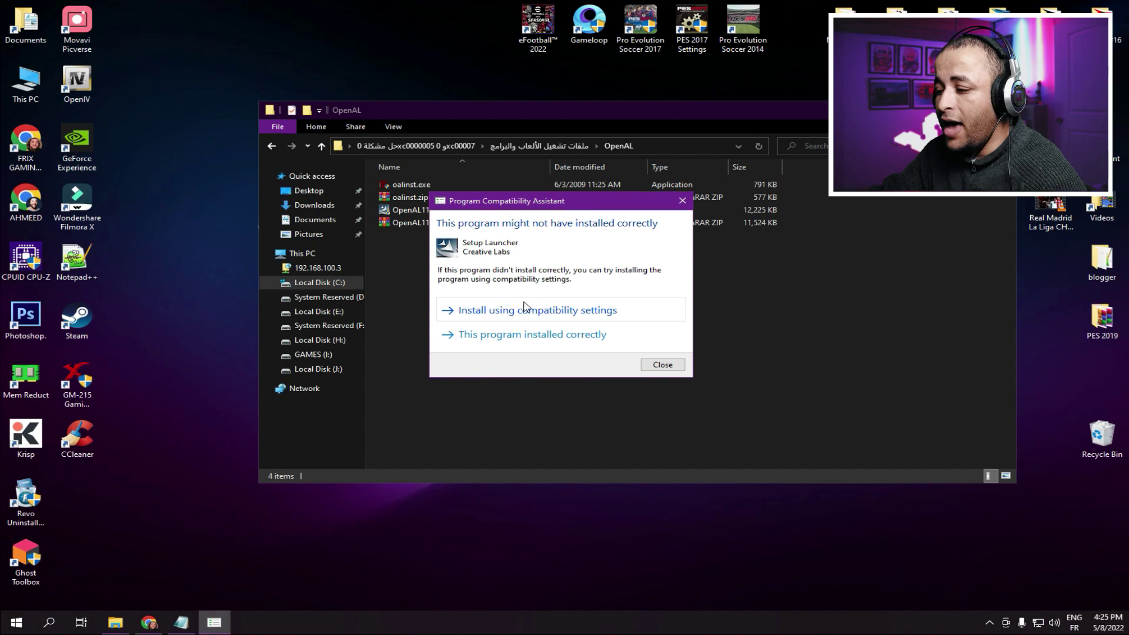
click(541, 310)
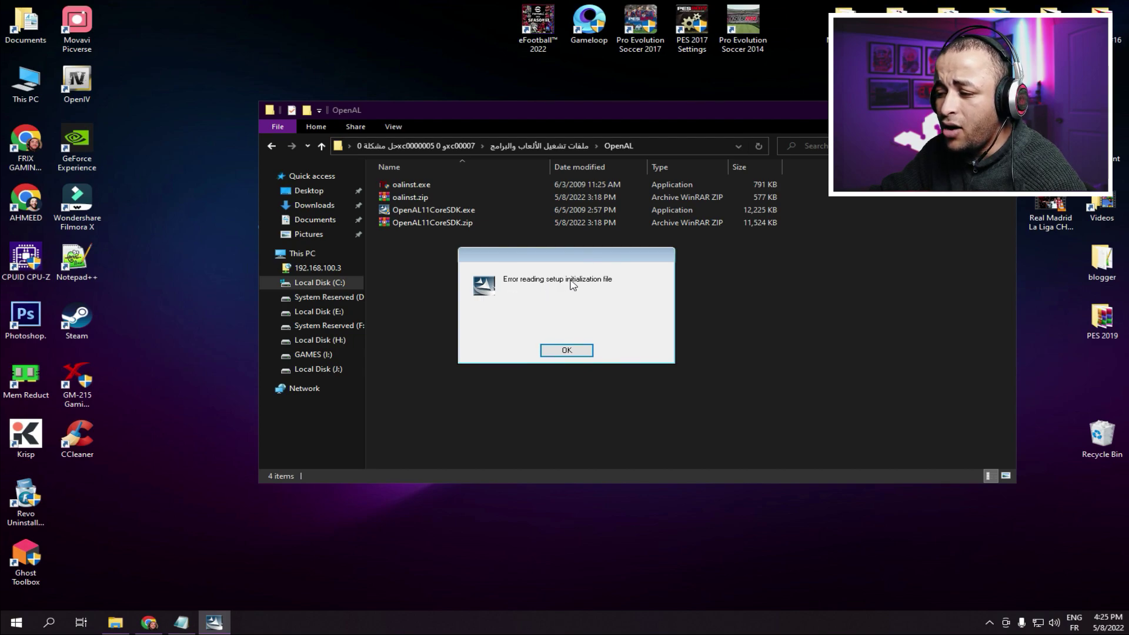
click(573, 350)
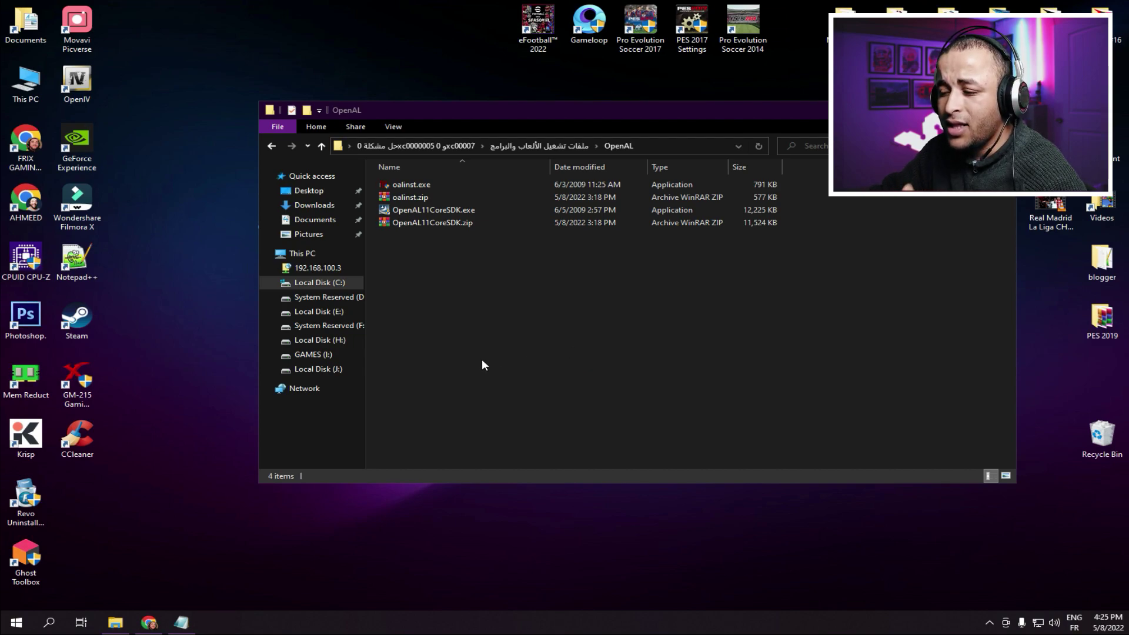
- Run install_all.bat from the Visual folder as administrator, dismissing the extraction errors
click(279, 148)
double_click(403, 197)
drag(451, 381, 438, 355)
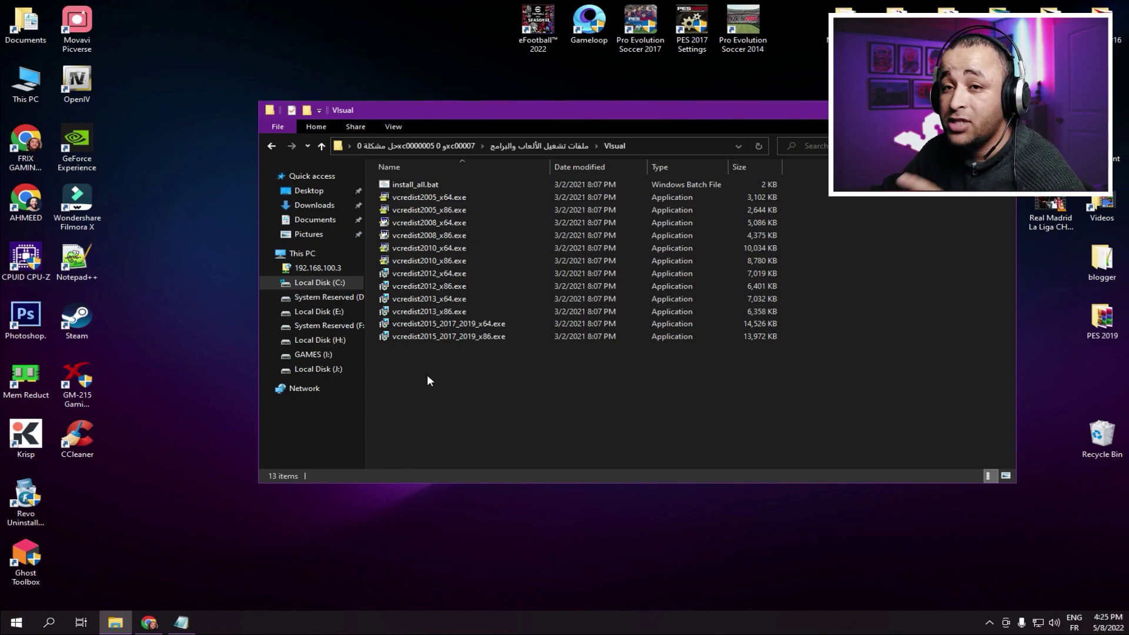
click(416, 184)
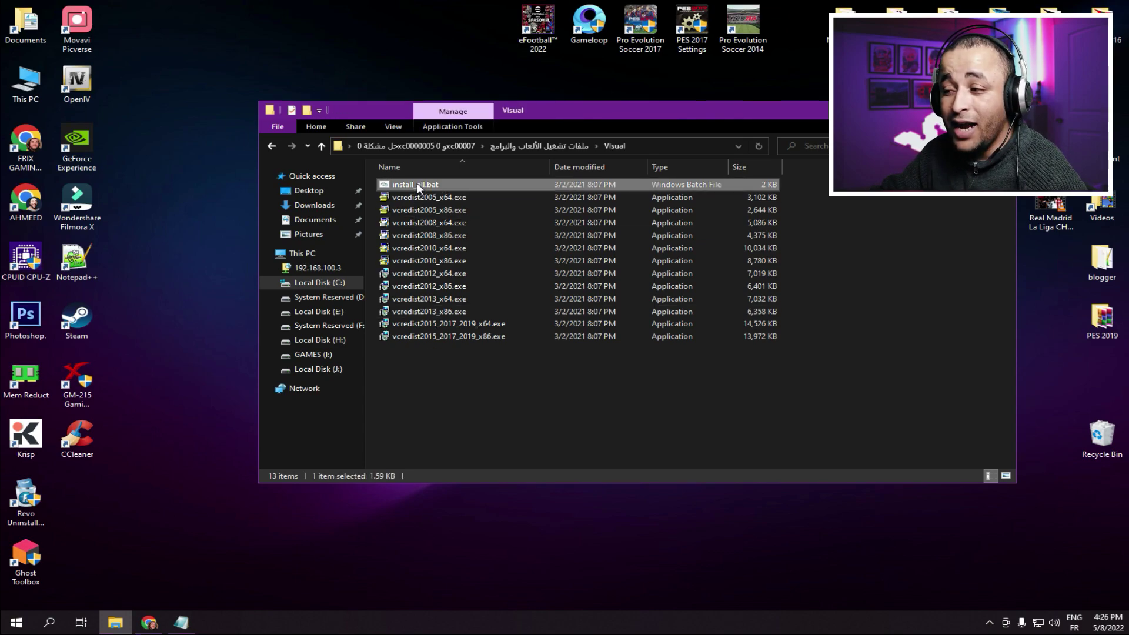
right_click(417, 184)
click(471, 227)
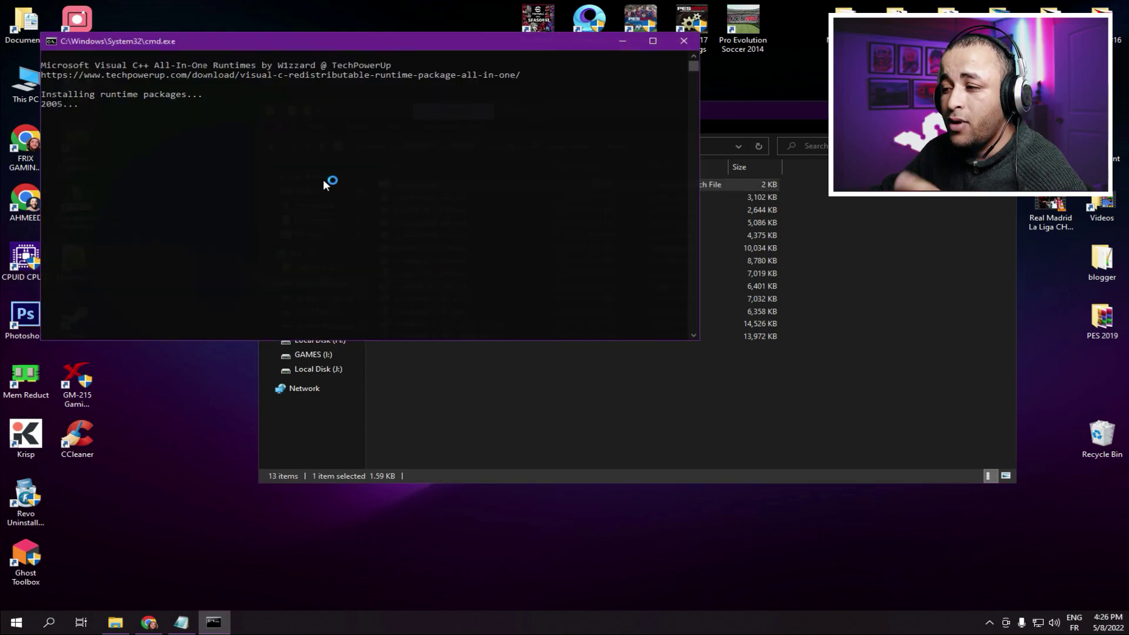
click(657, 347)
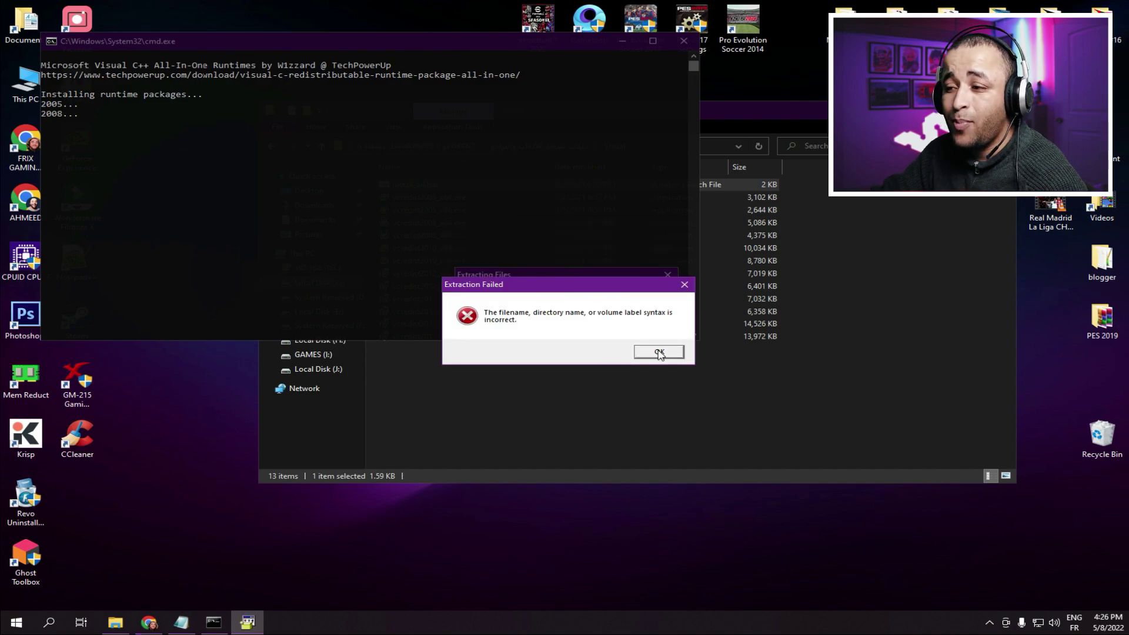
click(657, 348)
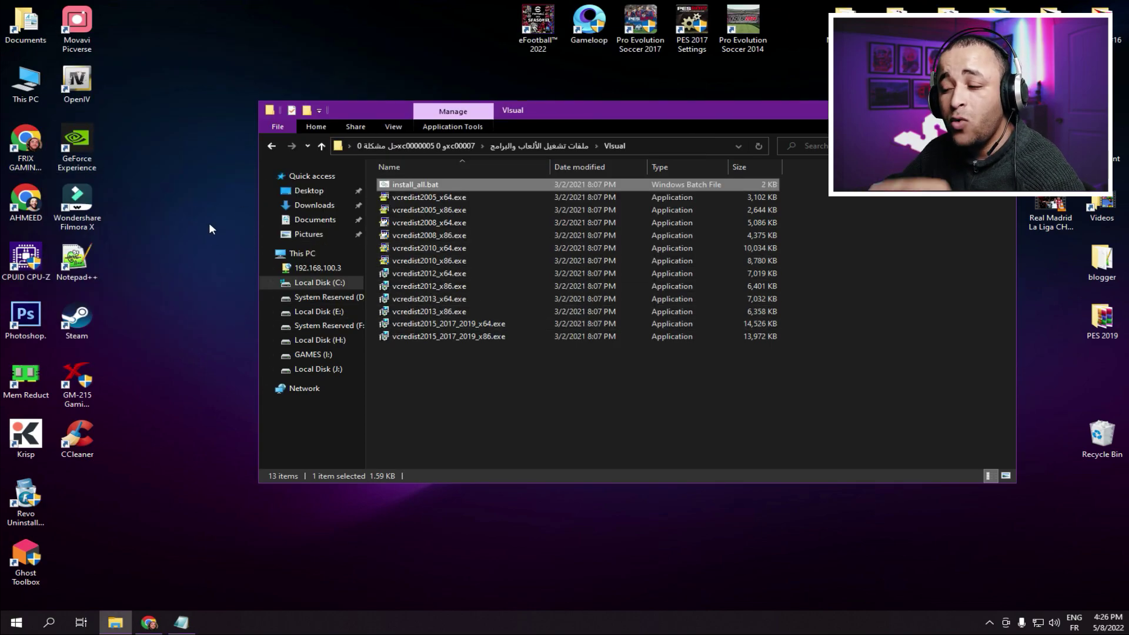
click(278, 147)
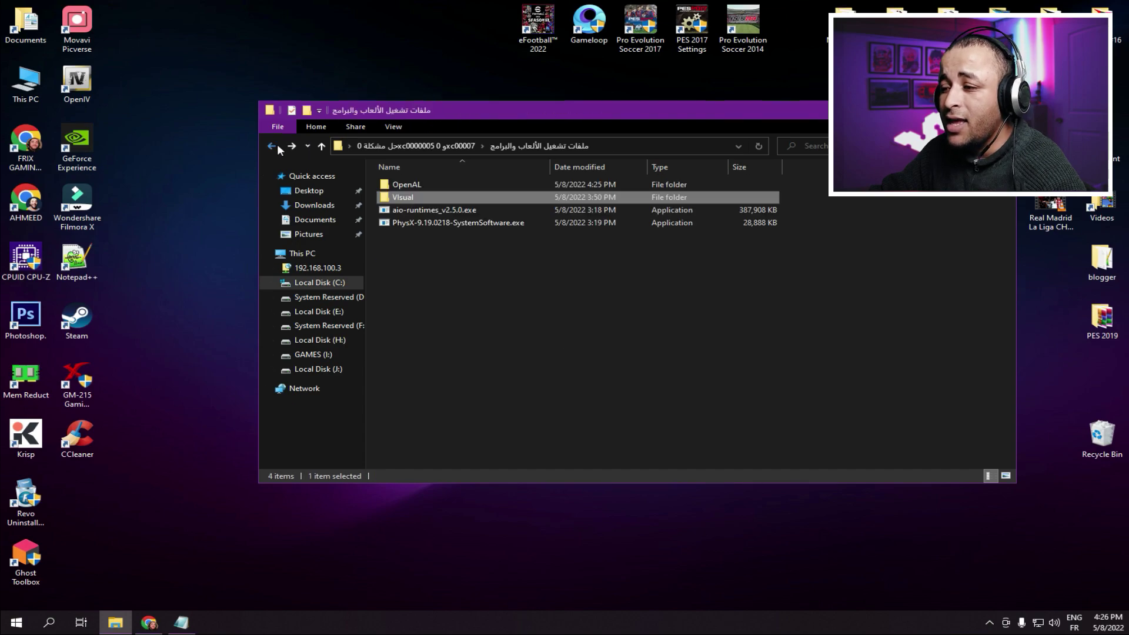
- Launch aio-runtimes_v2.5.0.exe and install the default runtimes, including Java 8, Silverlight and J-Sharp
click(435, 209)
double_click(435, 210)
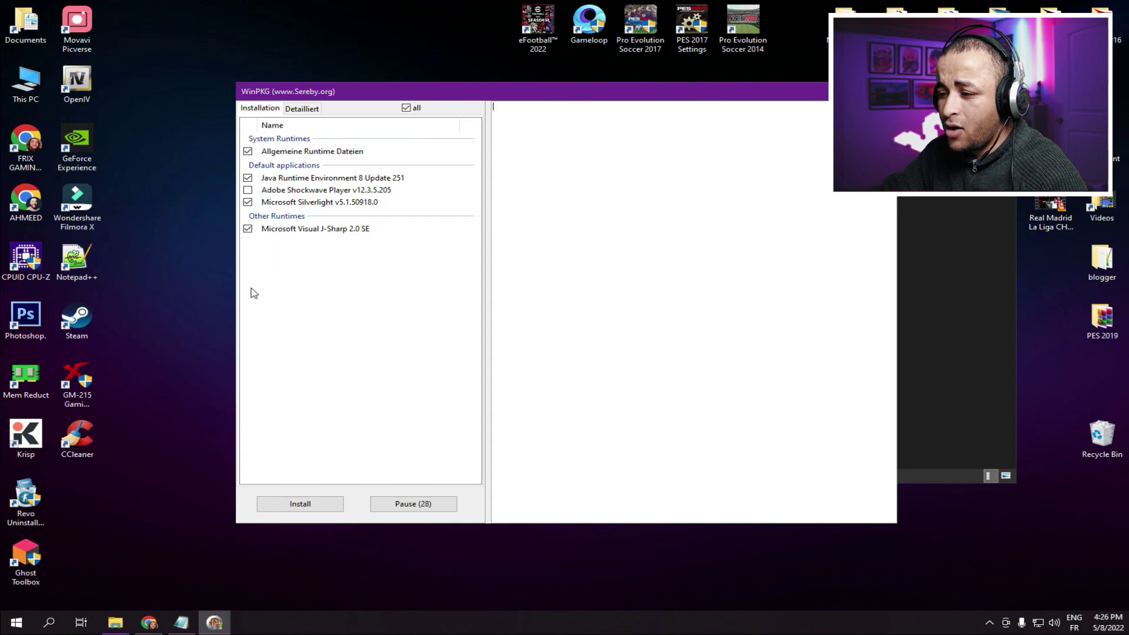
click(302, 506)
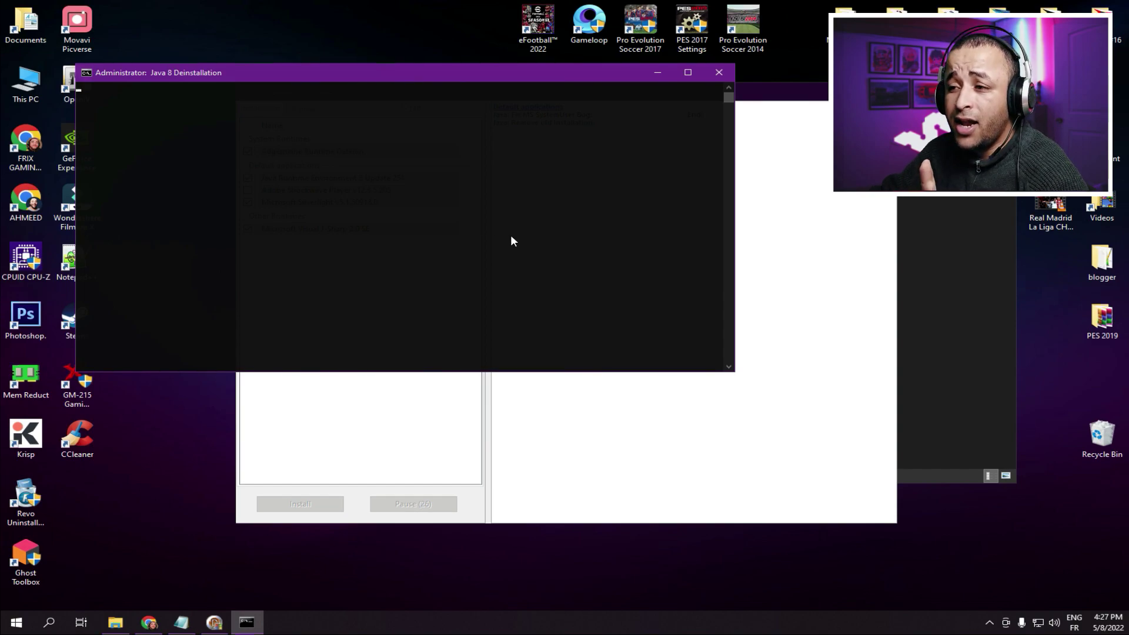
click(977, 378)
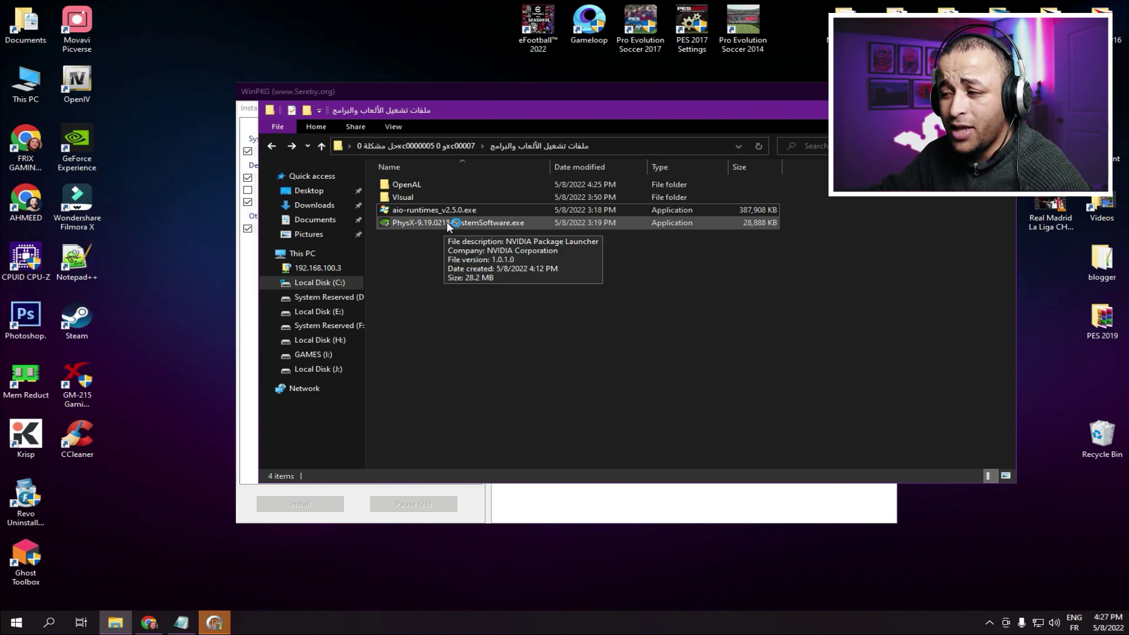
- Run the PhysX 9.19.0218 installer and close its newer-version-present notice
click(447, 226)
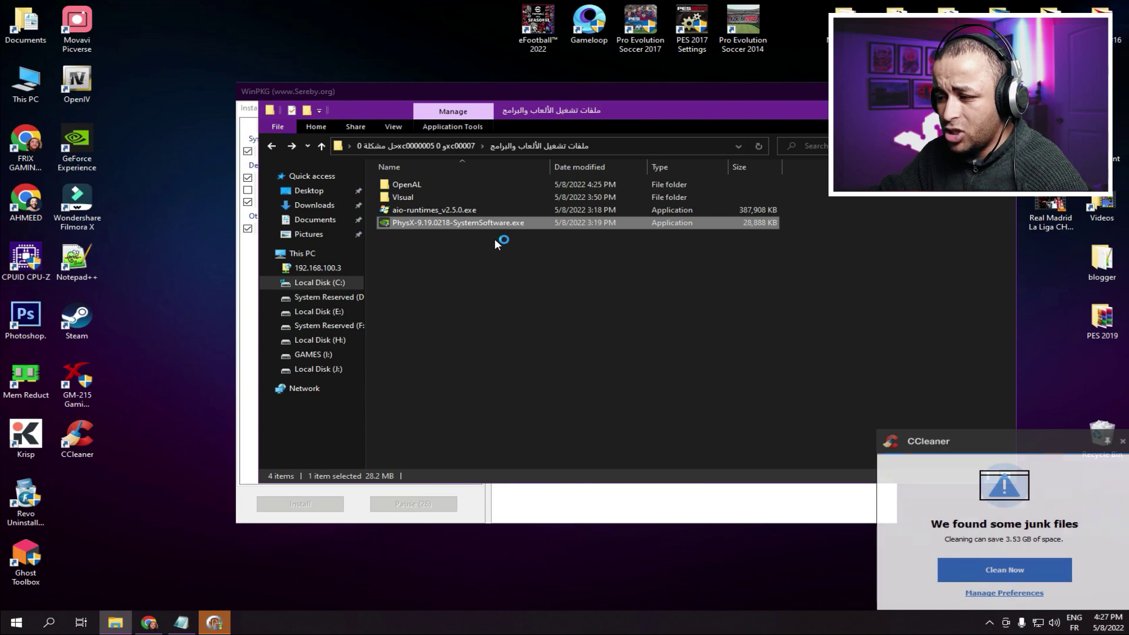
click(116, 622)
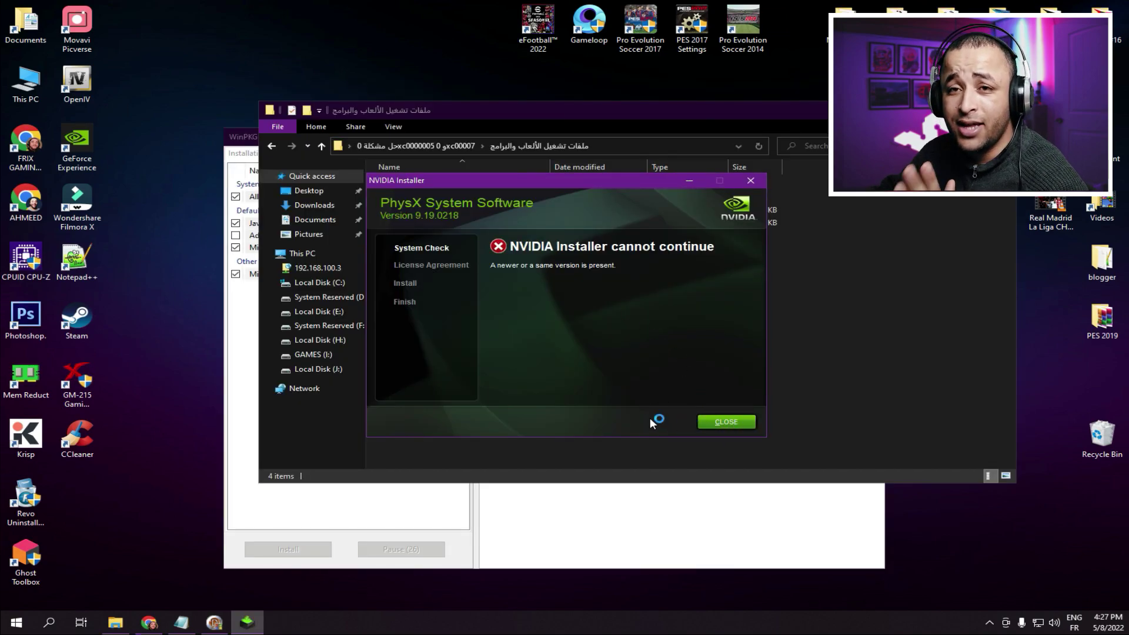
click(720, 427)
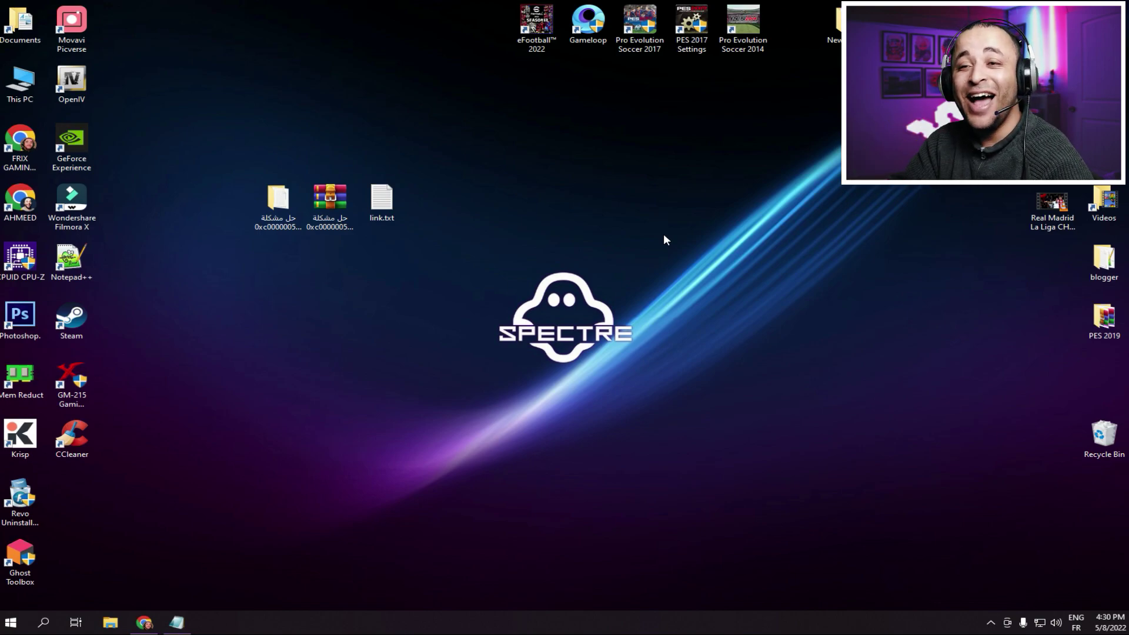
- Refresh the desktop from its context menu, then open Windows search
right_click(228, 298)
click(289, 338)
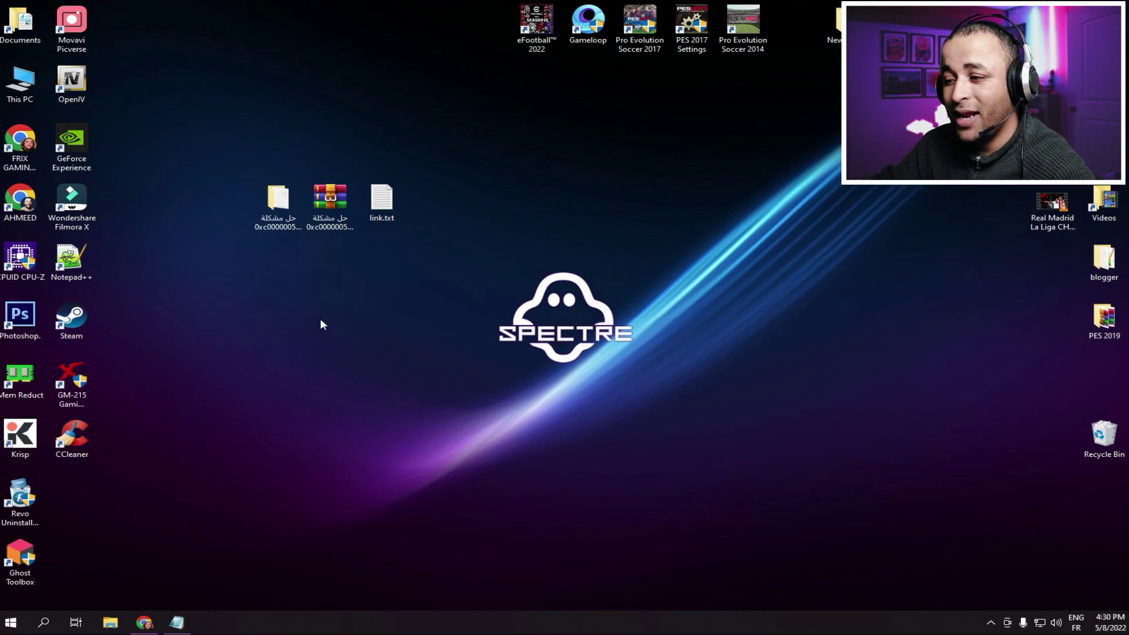
click(43, 622)
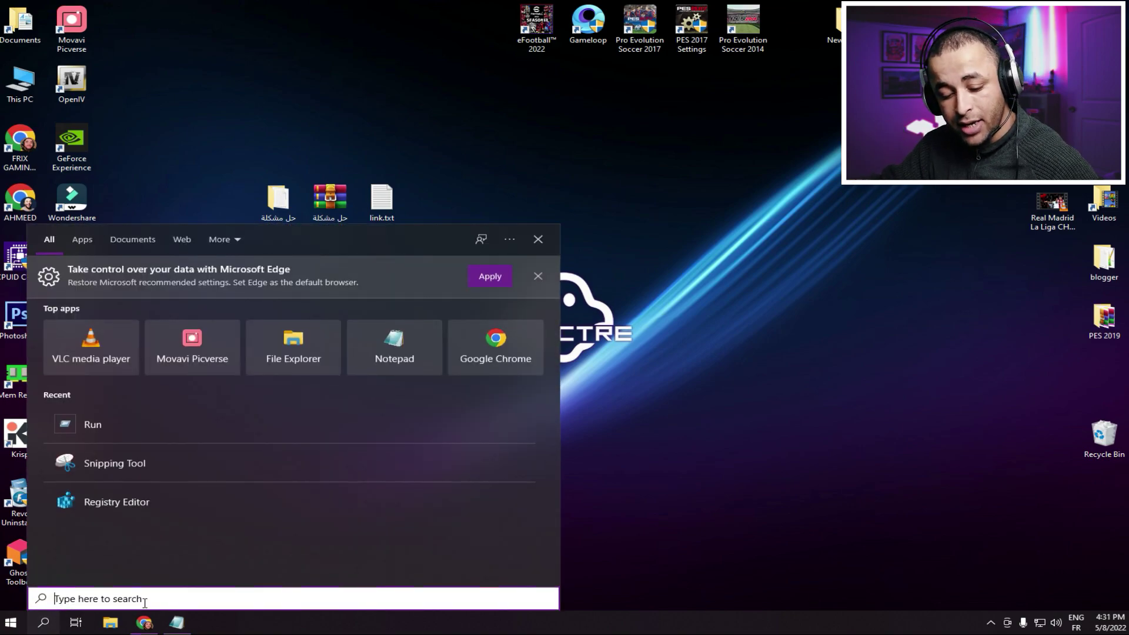
- Run Task Manager as administrator and start creating a new task
text(TAS)
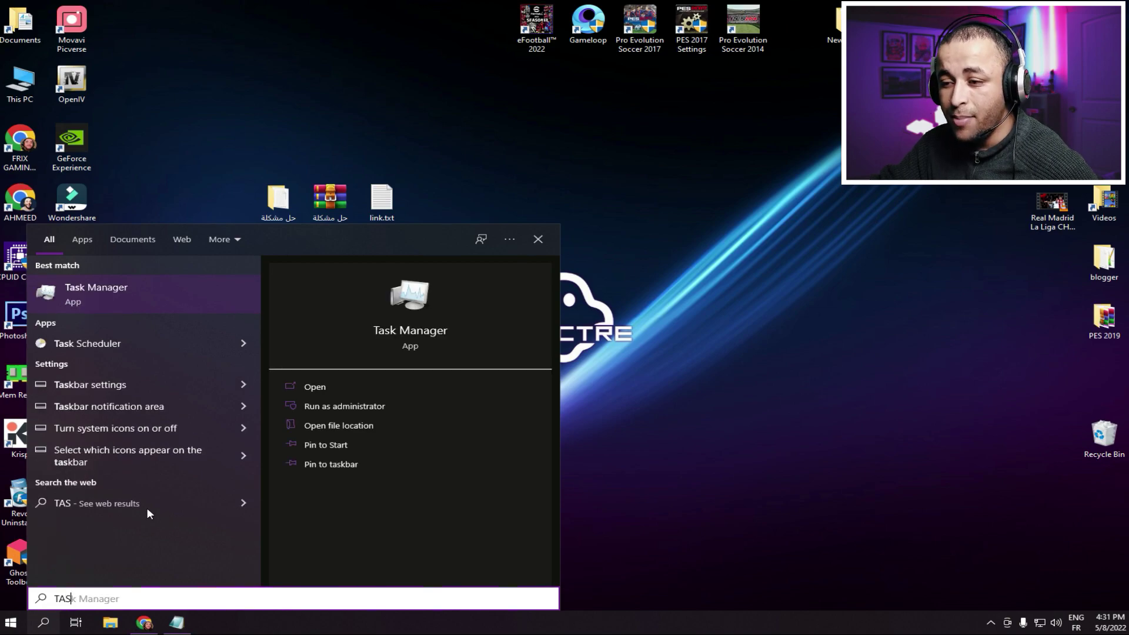
right_click(93, 297)
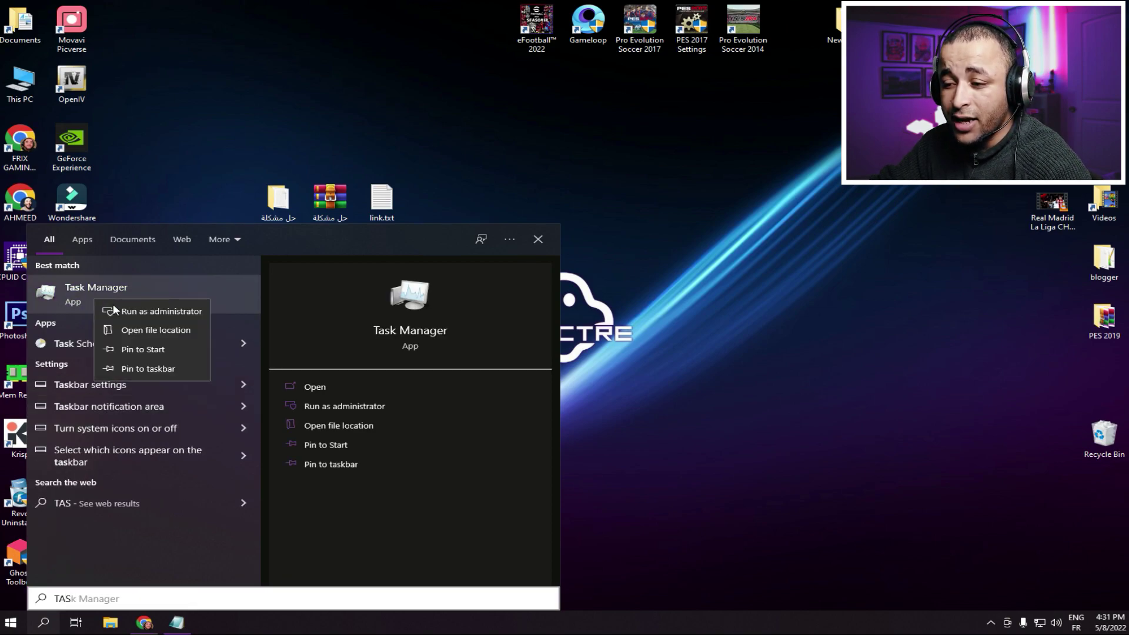
click(156, 311)
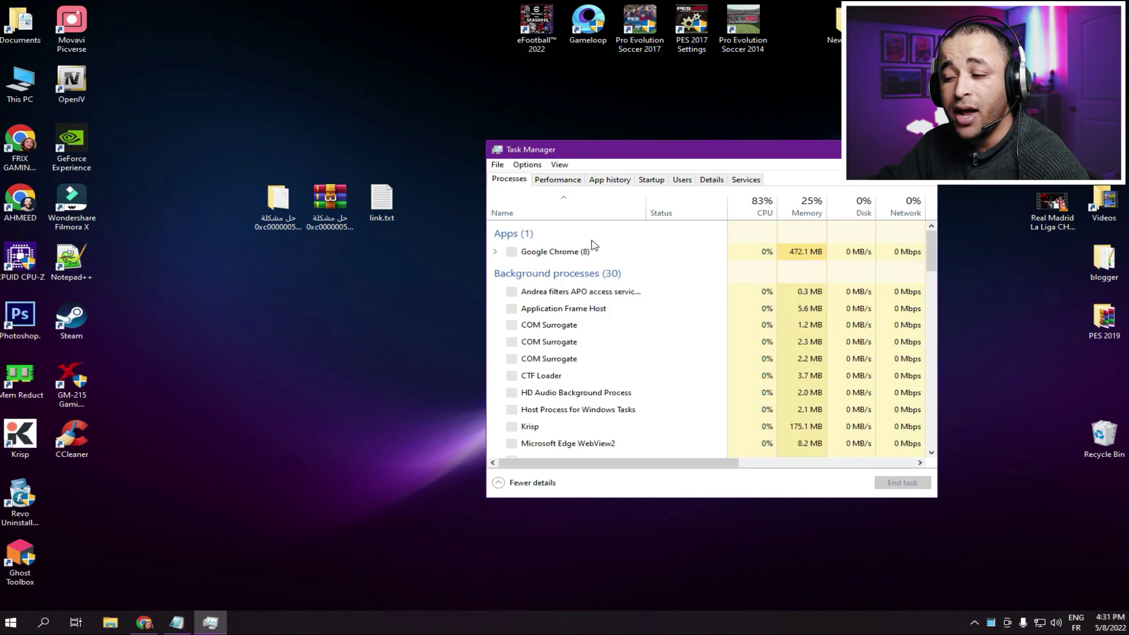
drag(644, 154, 549, 174)
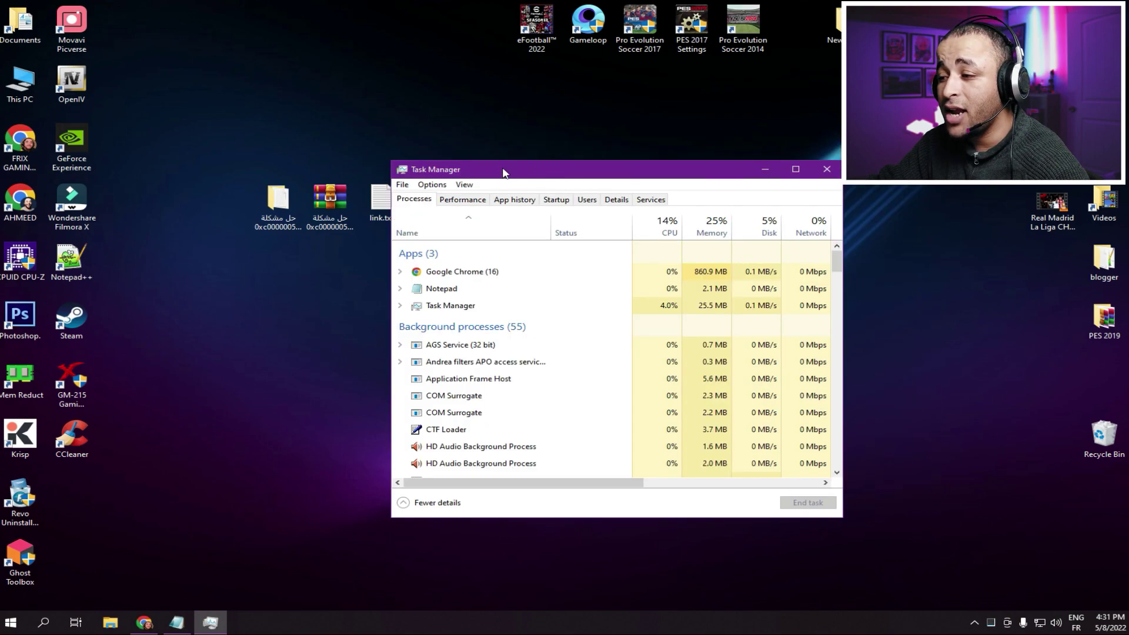
click(403, 187)
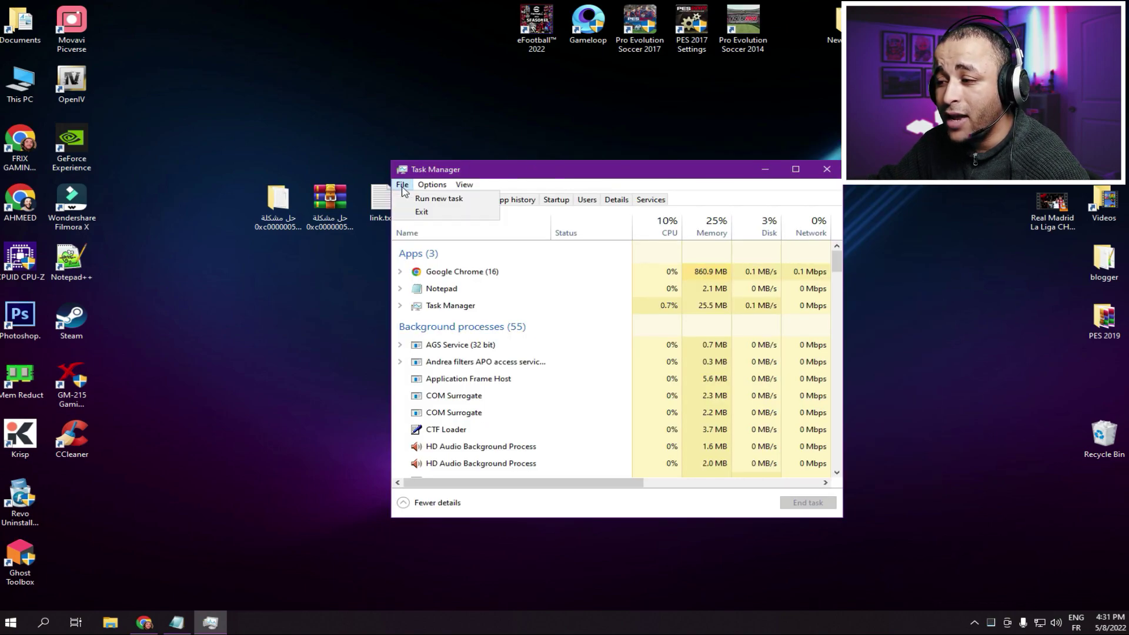
click(438, 198)
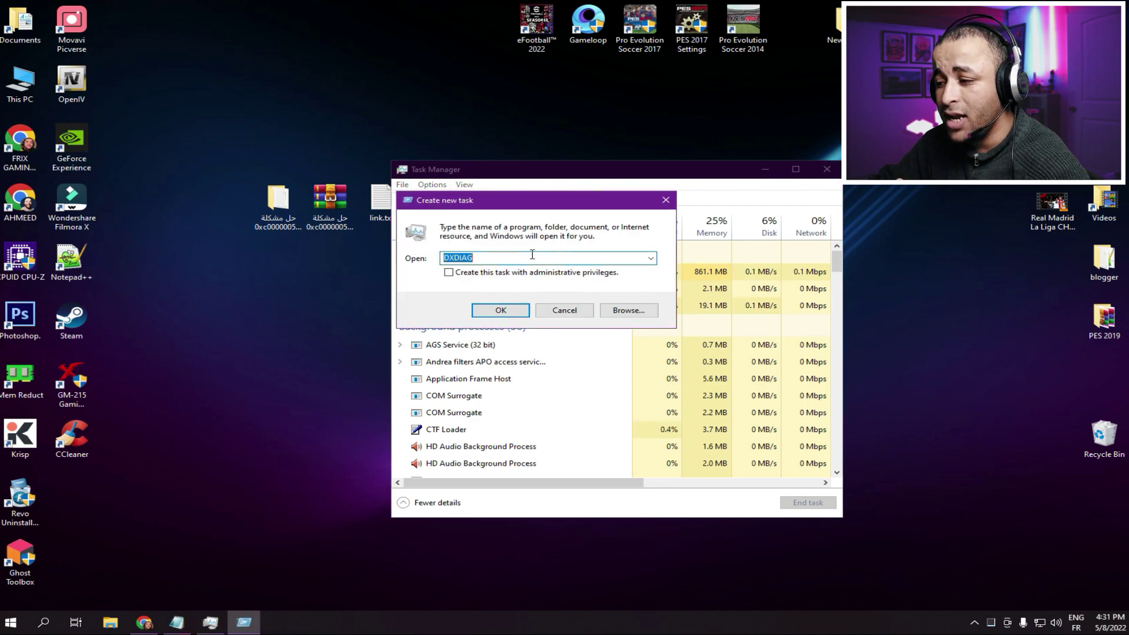
- Browse to C:\Windows\System32 and choose cmd.exe as the program to run
click(629, 310)
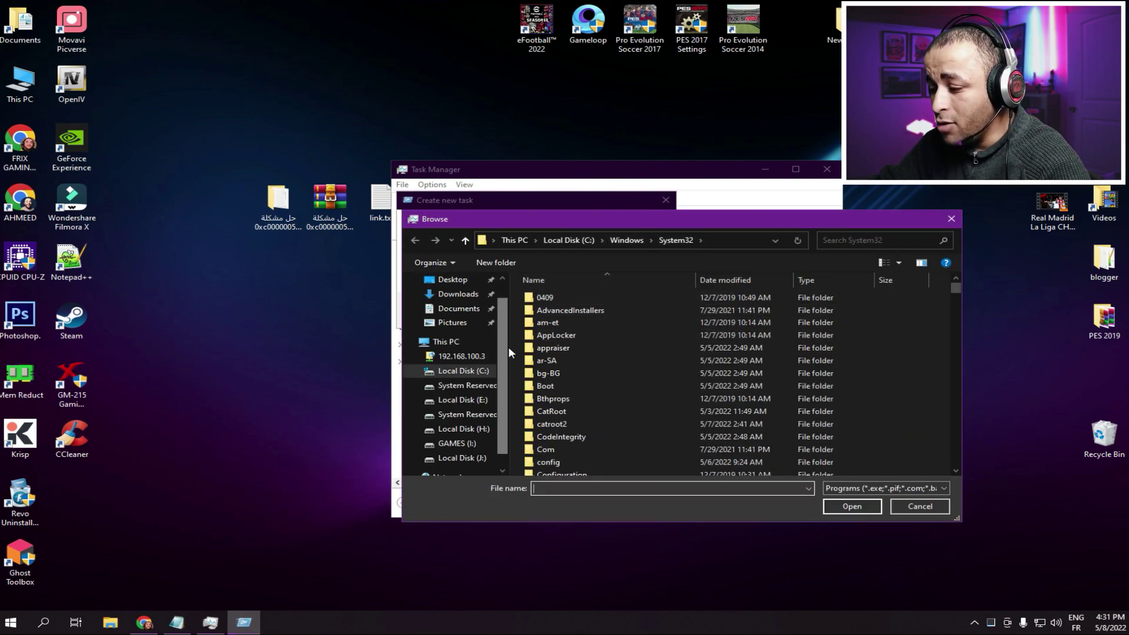
click(442, 342)
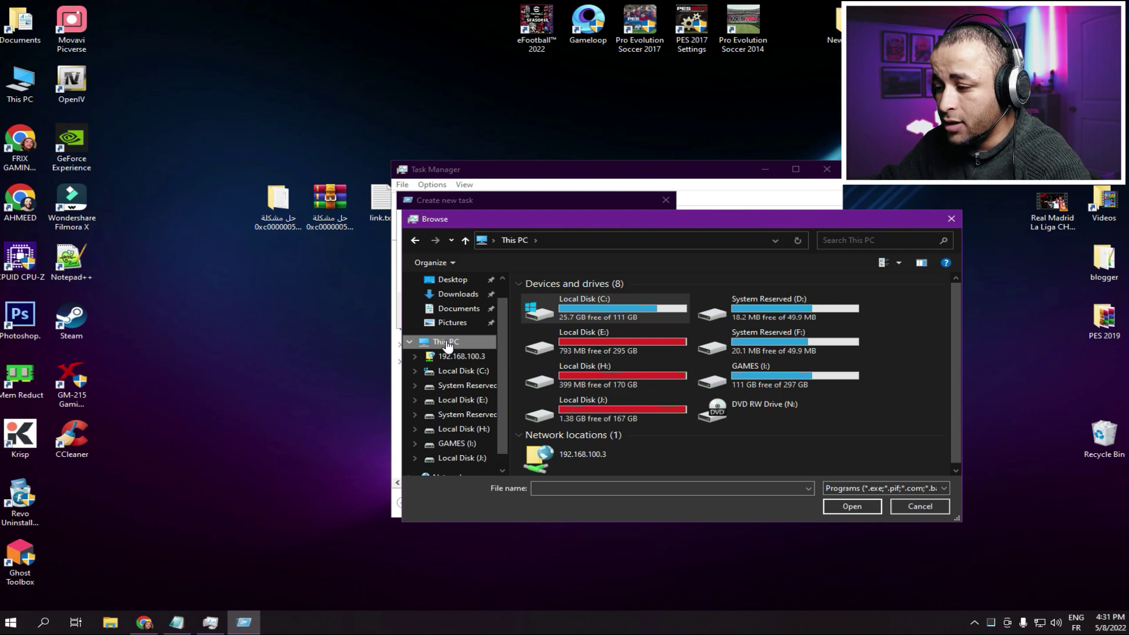
double_click(584, 302)
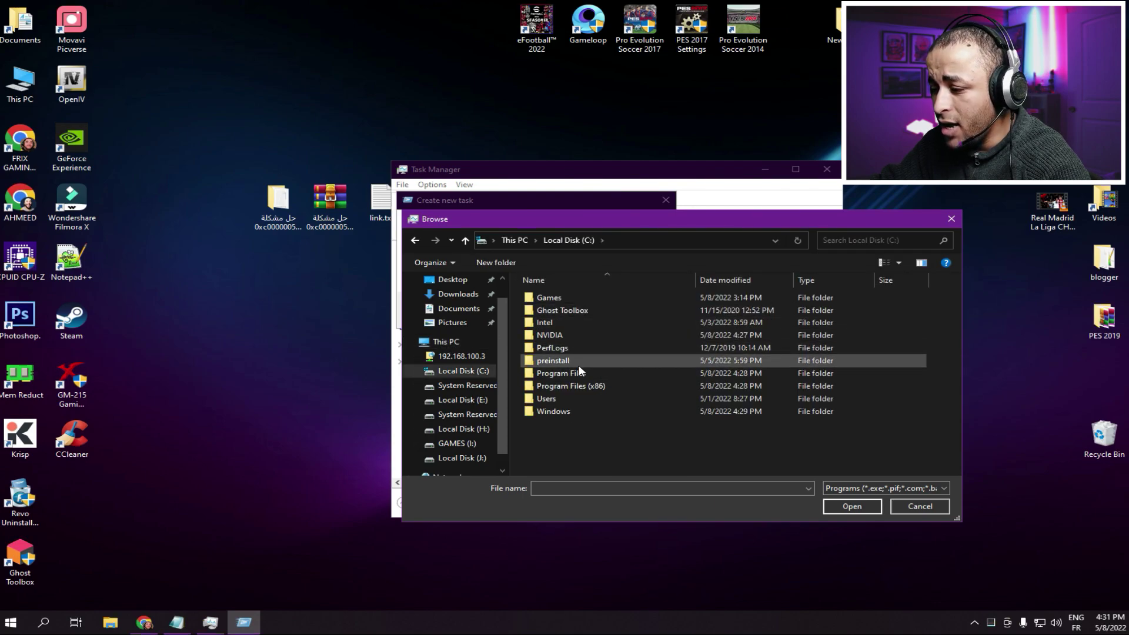
double_click(567, 412)
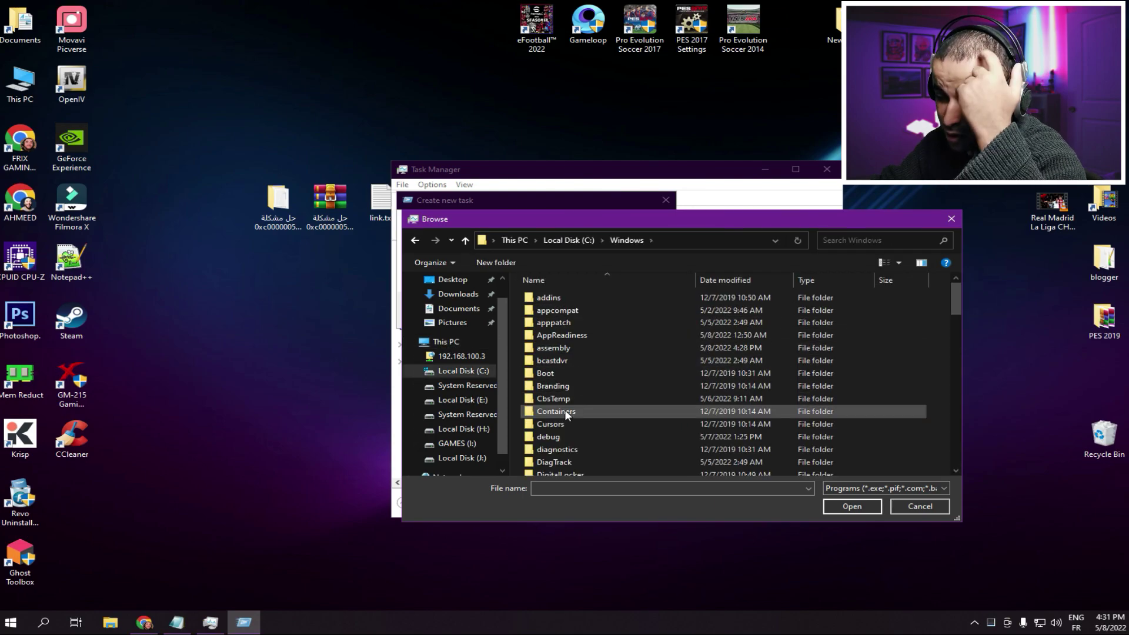
scroll(588, 408, down, 20)
scroll(643, 405, down, 2)
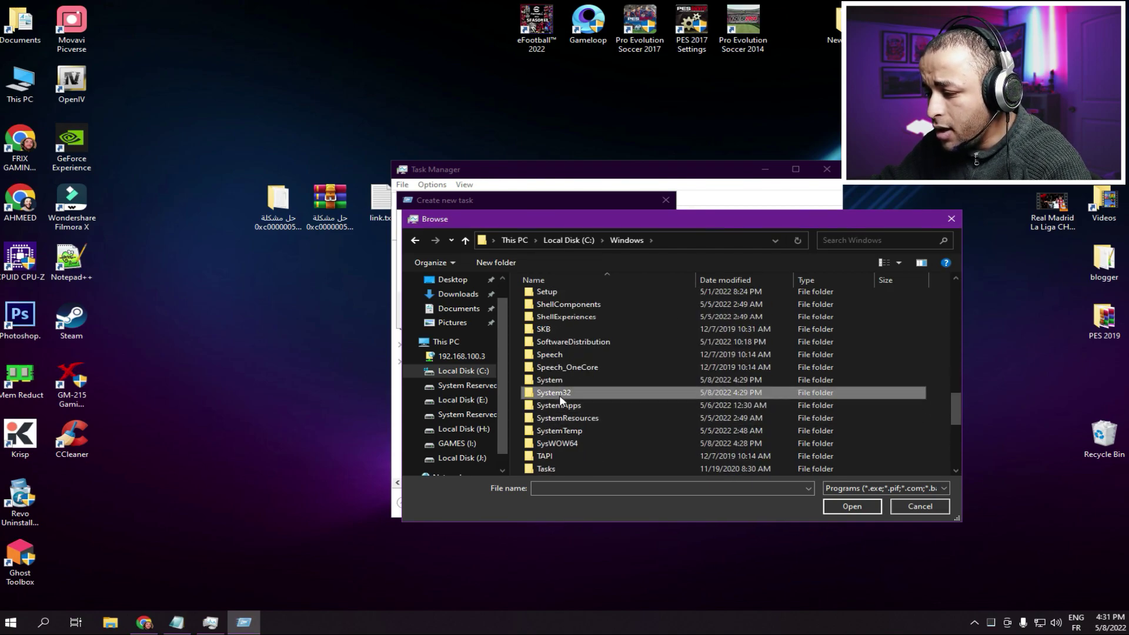
double_click(559, 393)
drag(733, 221, 503, 191)
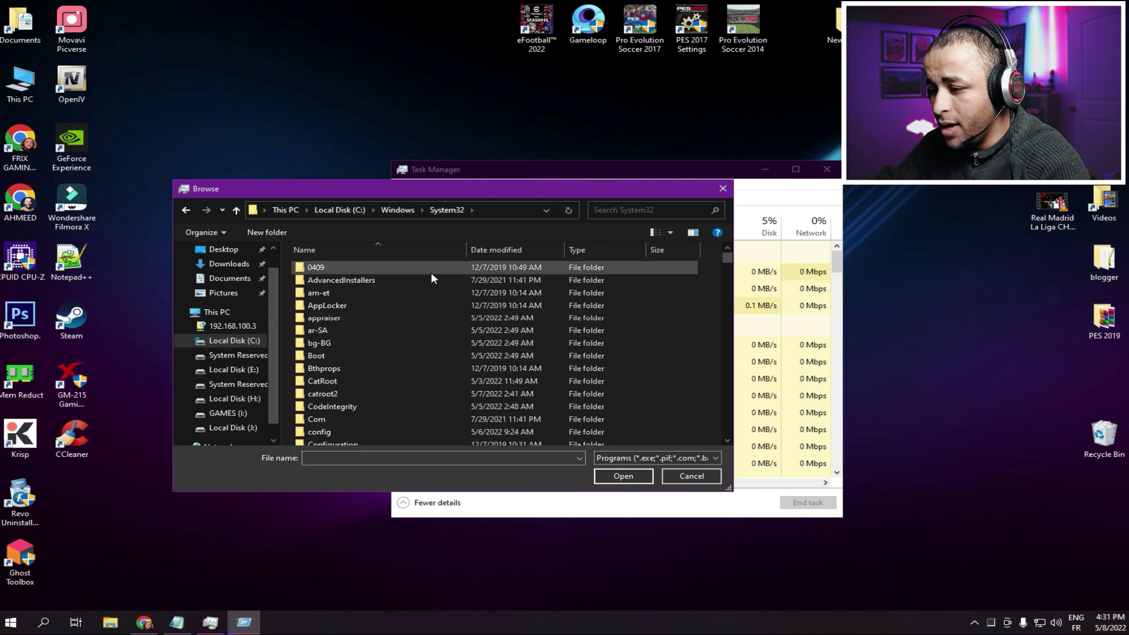
scroll(415, 329, down, 14)
scroll(415, 329, down, 20)
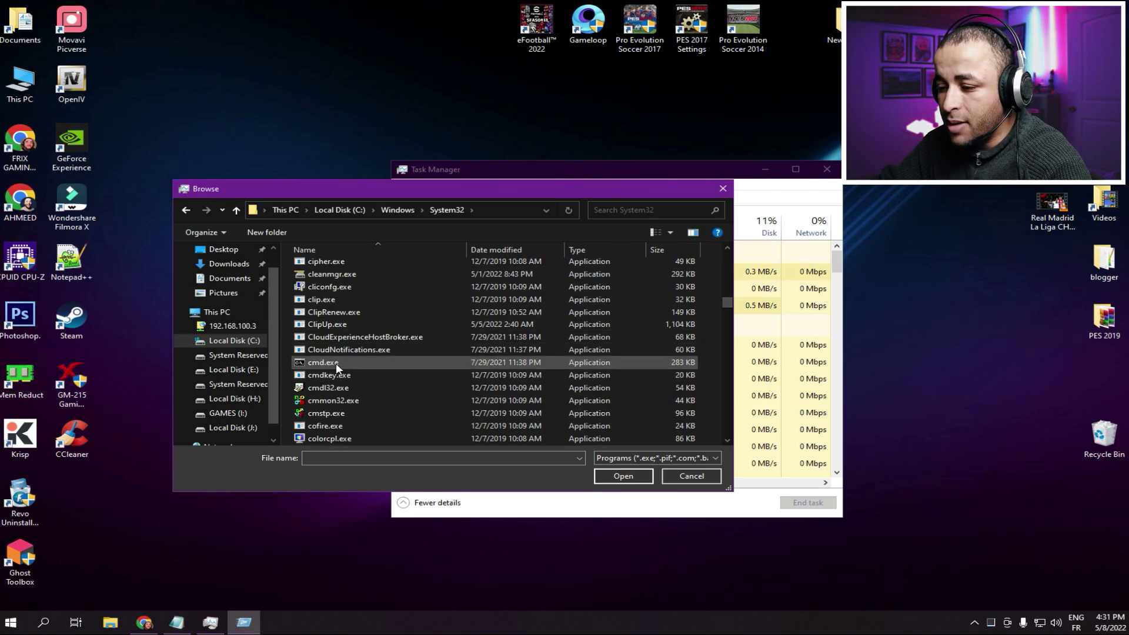
click(327, 363)
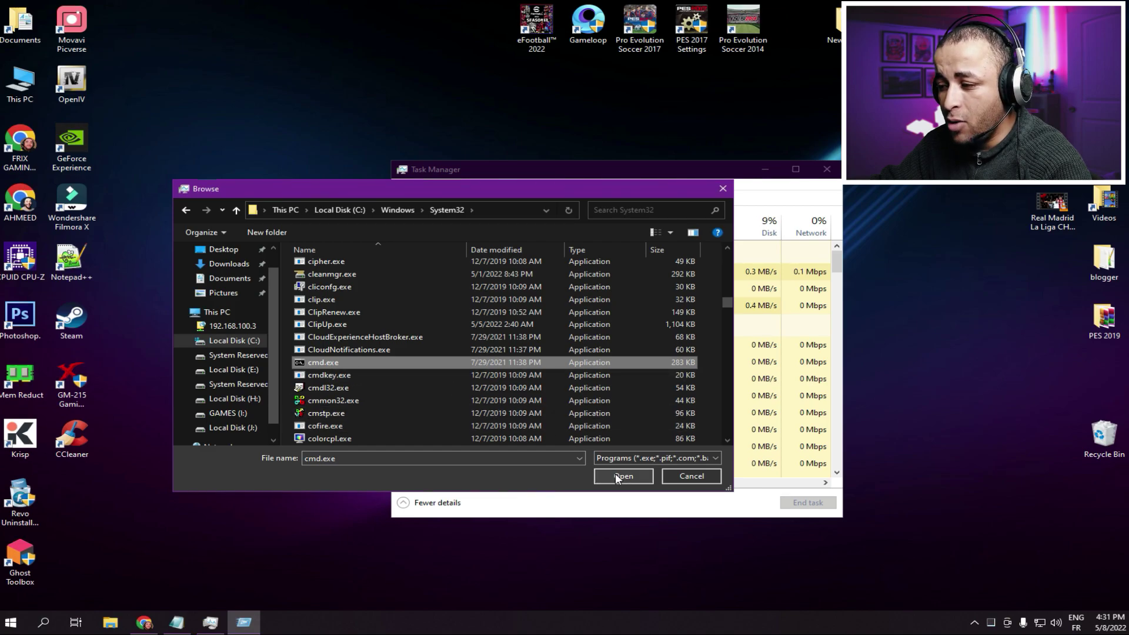
click(623, 475)
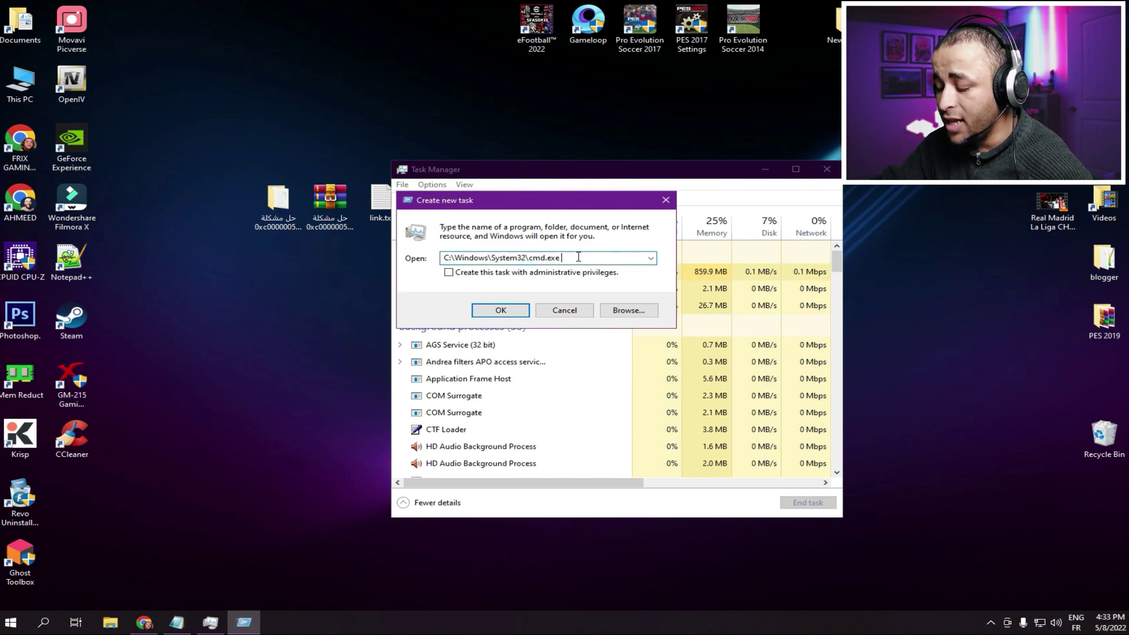
- Append --update and launch the task with administrative privileges
text(--)
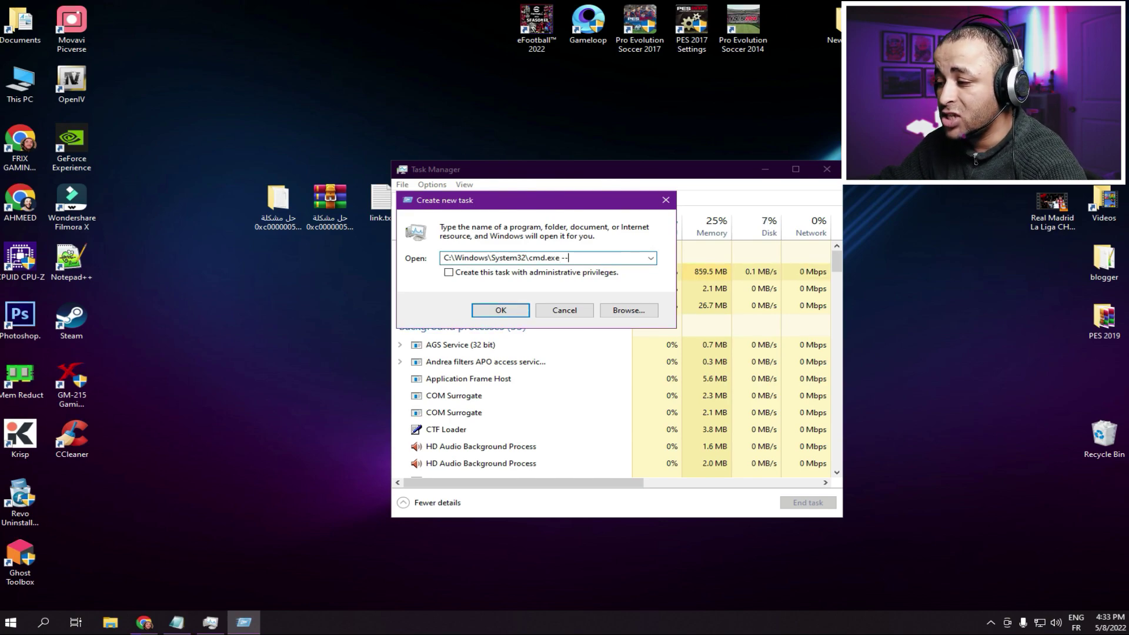
text(update)
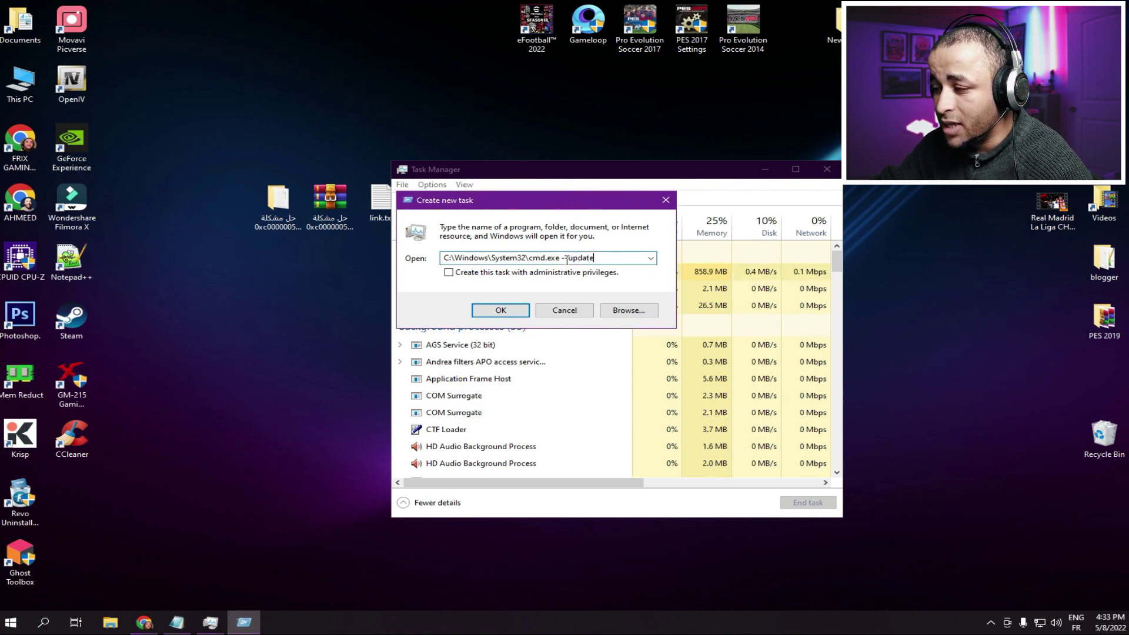
click(461, 274)
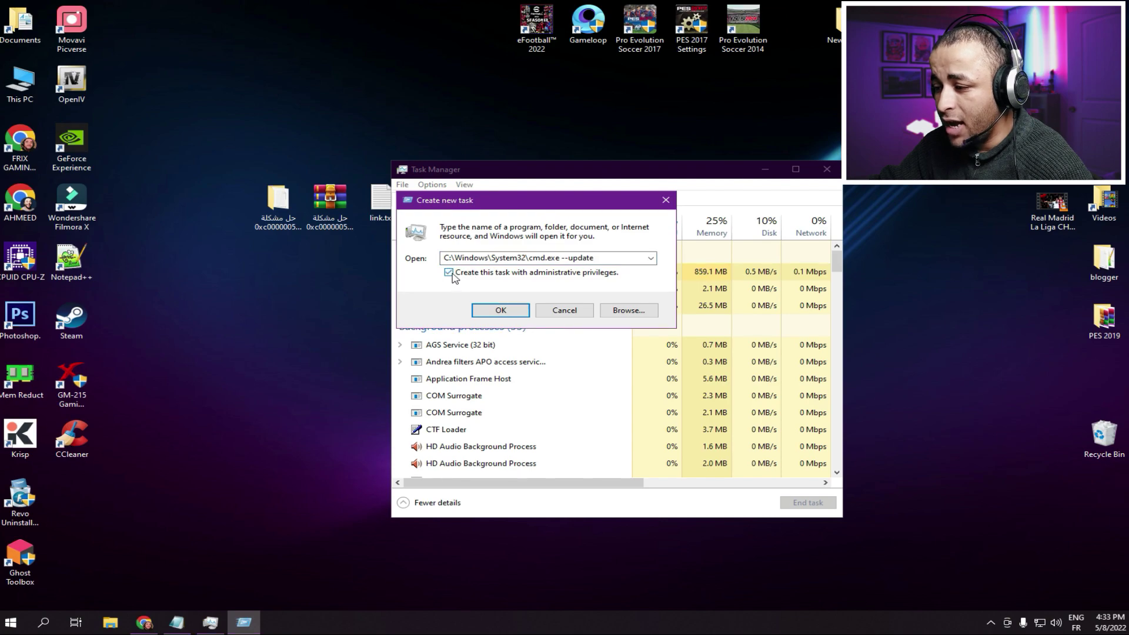
click(500, 310)
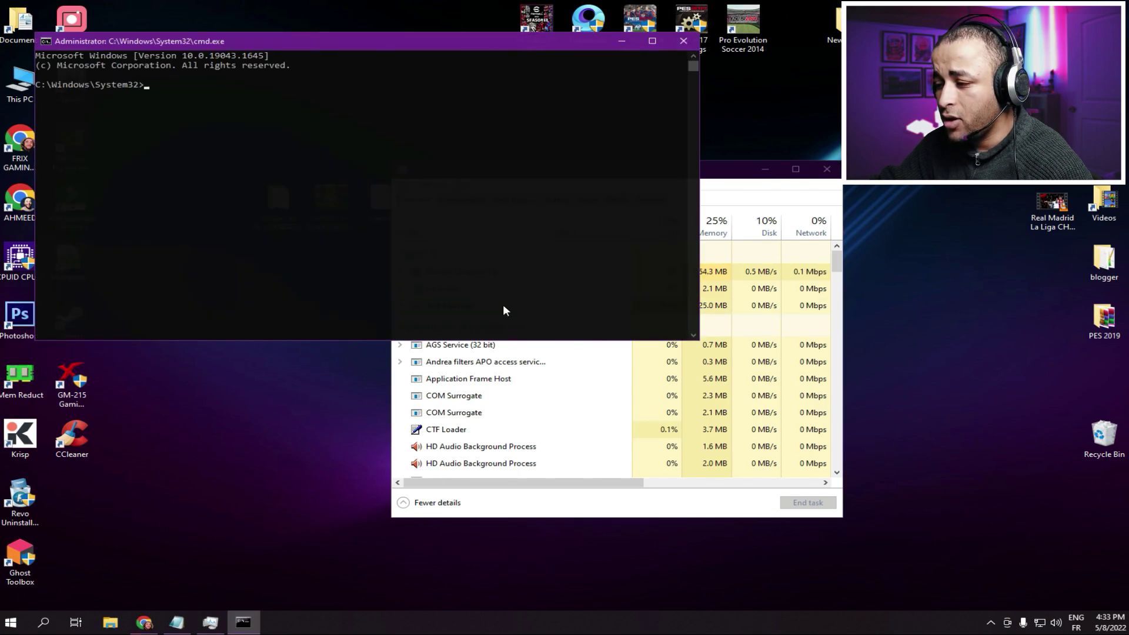
- Run gpupdate /force in the admin console, then exit after both policy updates succeed
click(199, 95)
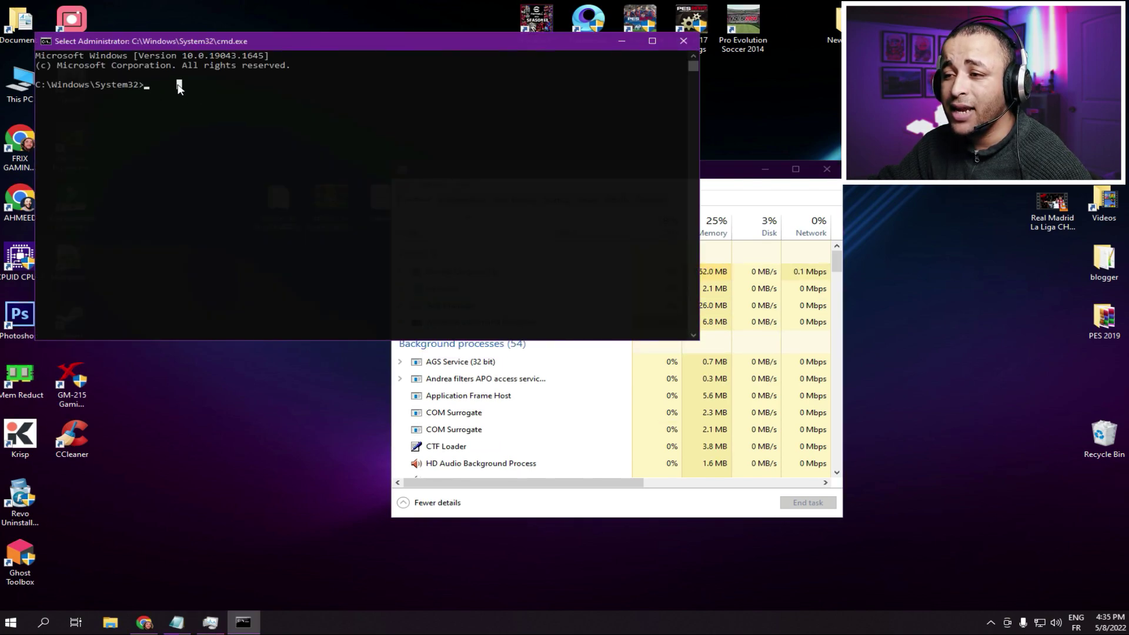
text(gpu)
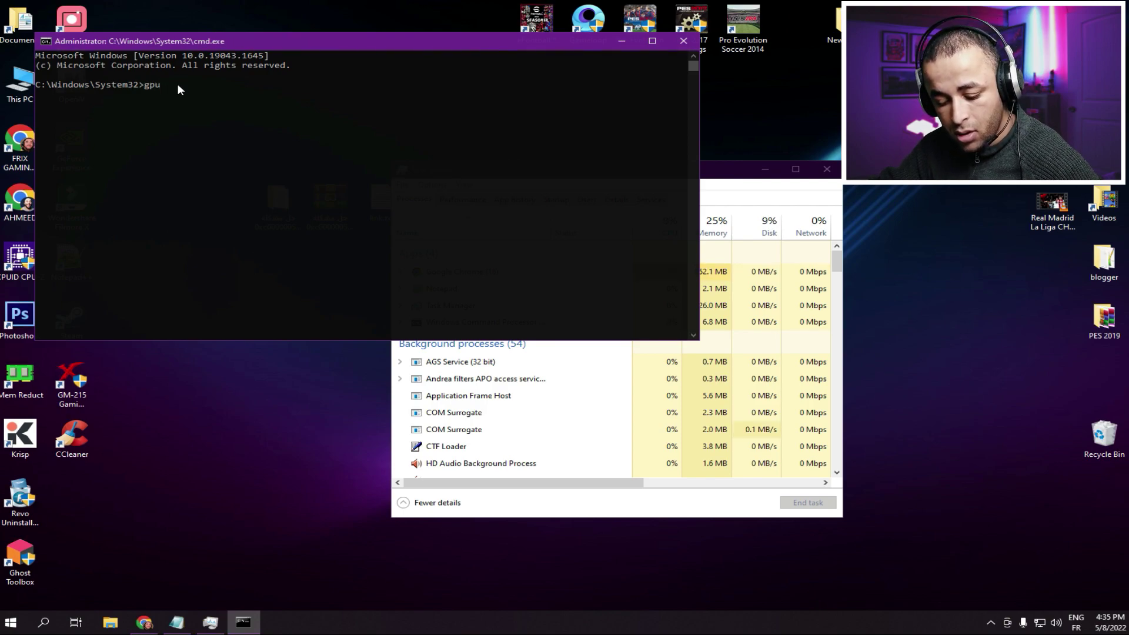
text(pdate /)
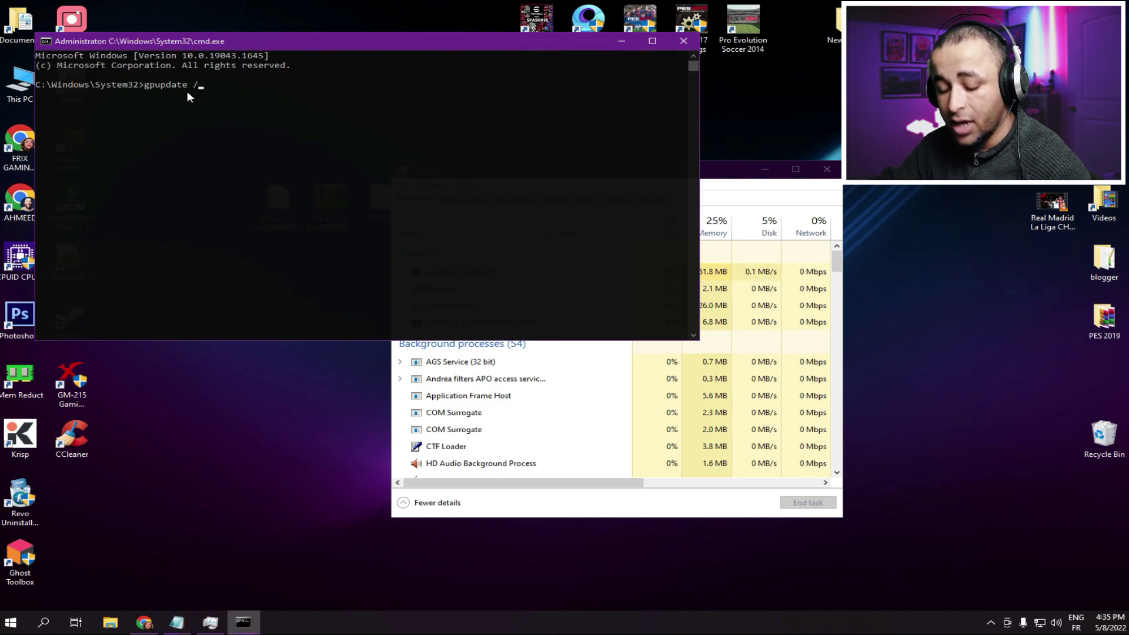
text(for)
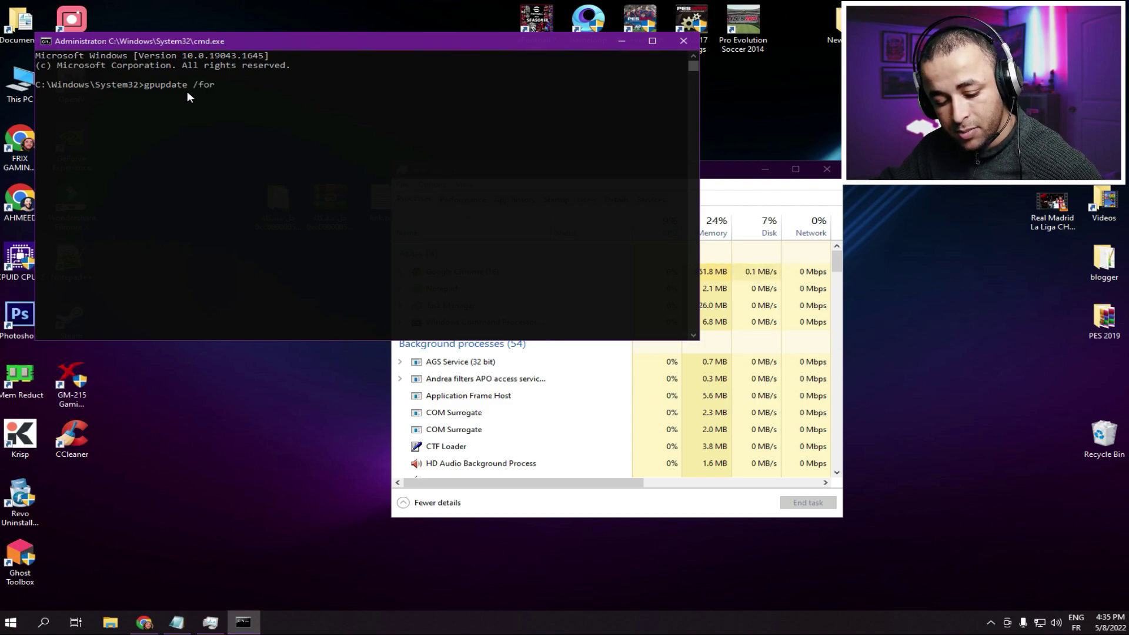
text(ce)
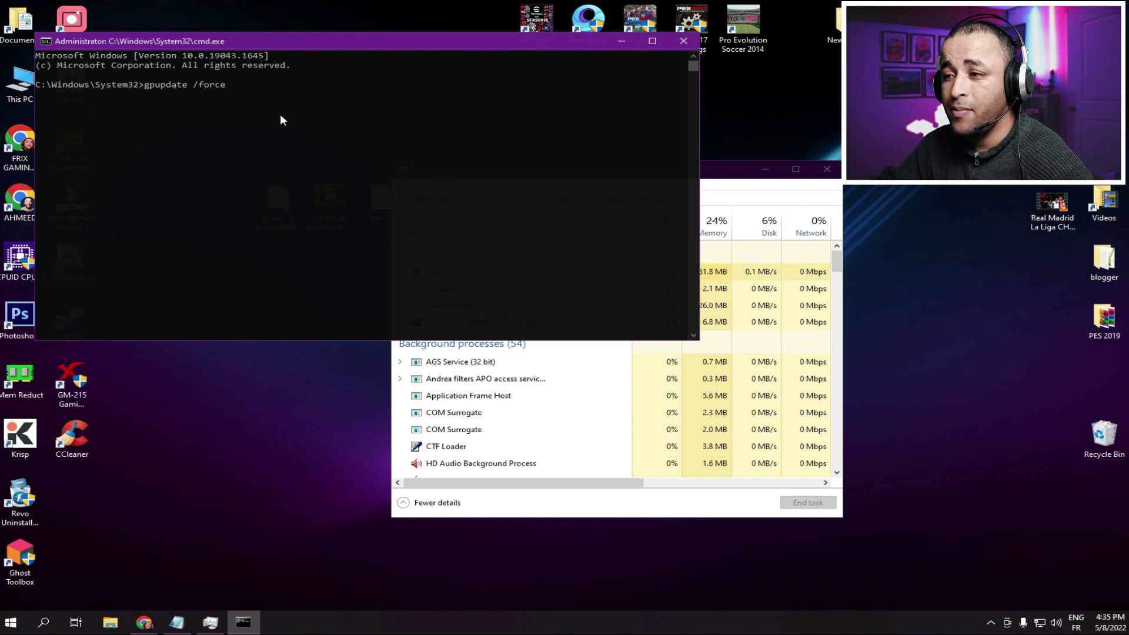
key(Return)
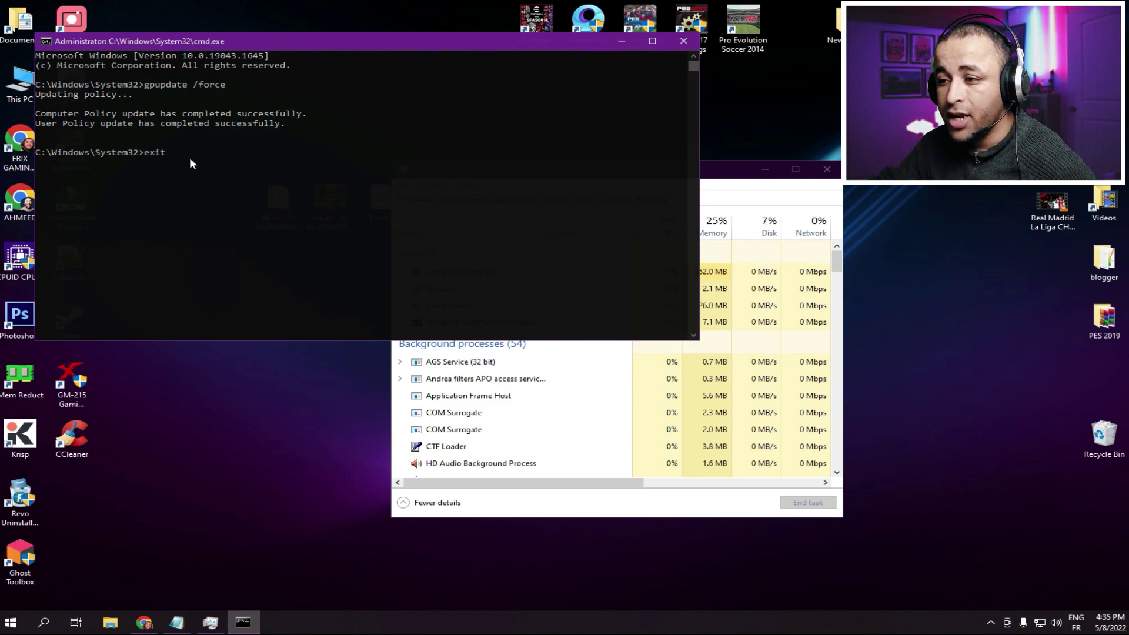
key(Return)
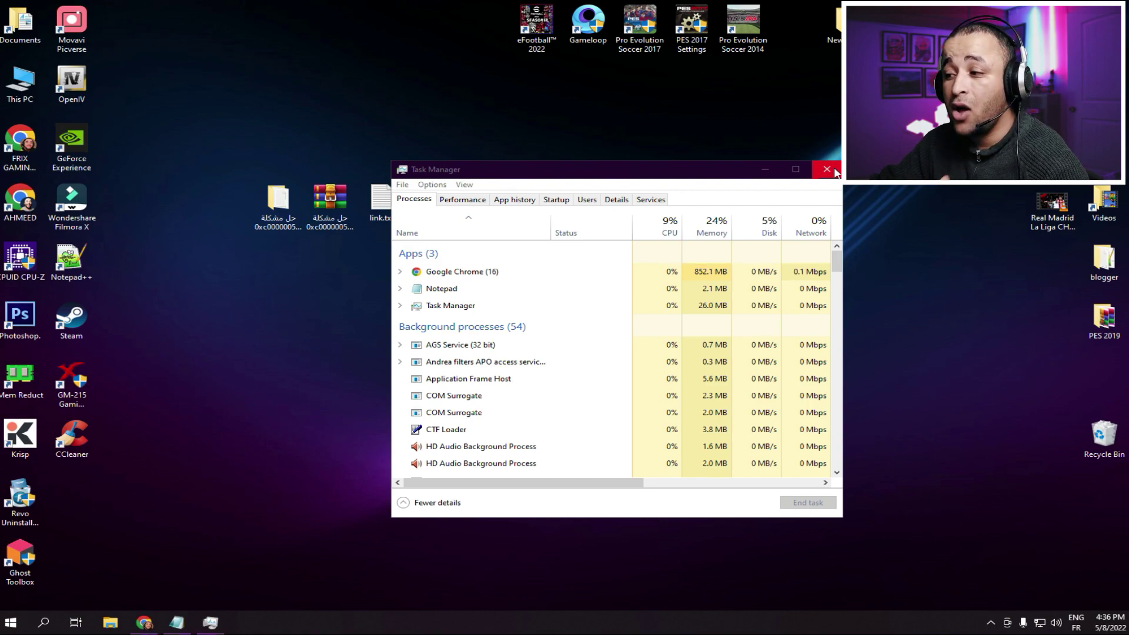
- Close Task Manager and open Performance Options via This PC Properties > Advanced system settings
click(835, 171)
click(835, 170)
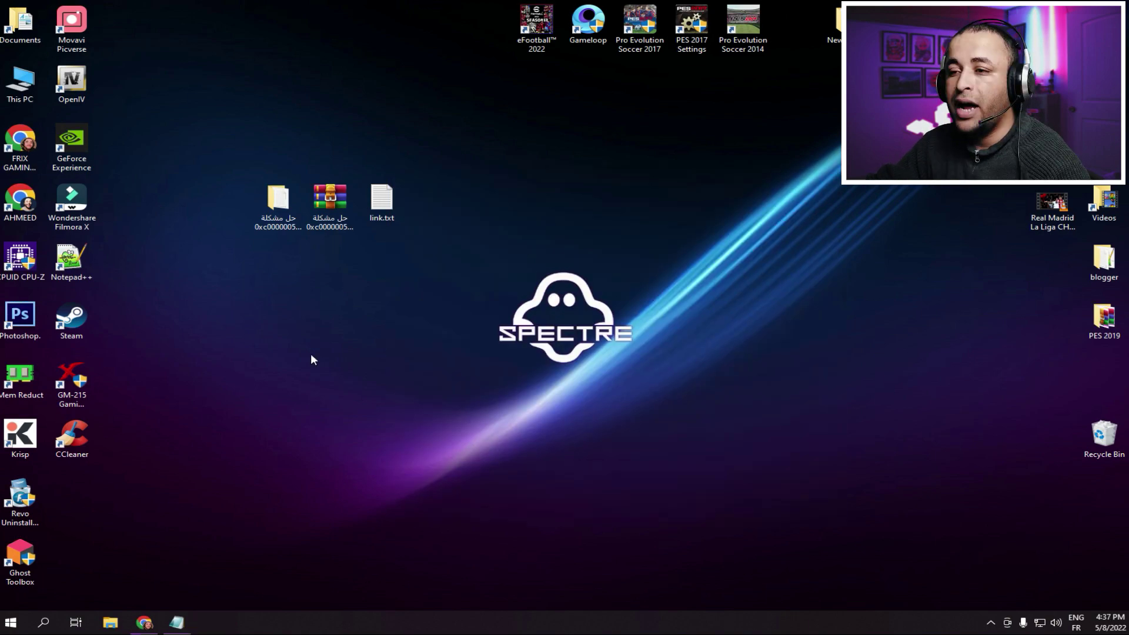
double_click(20, 83)
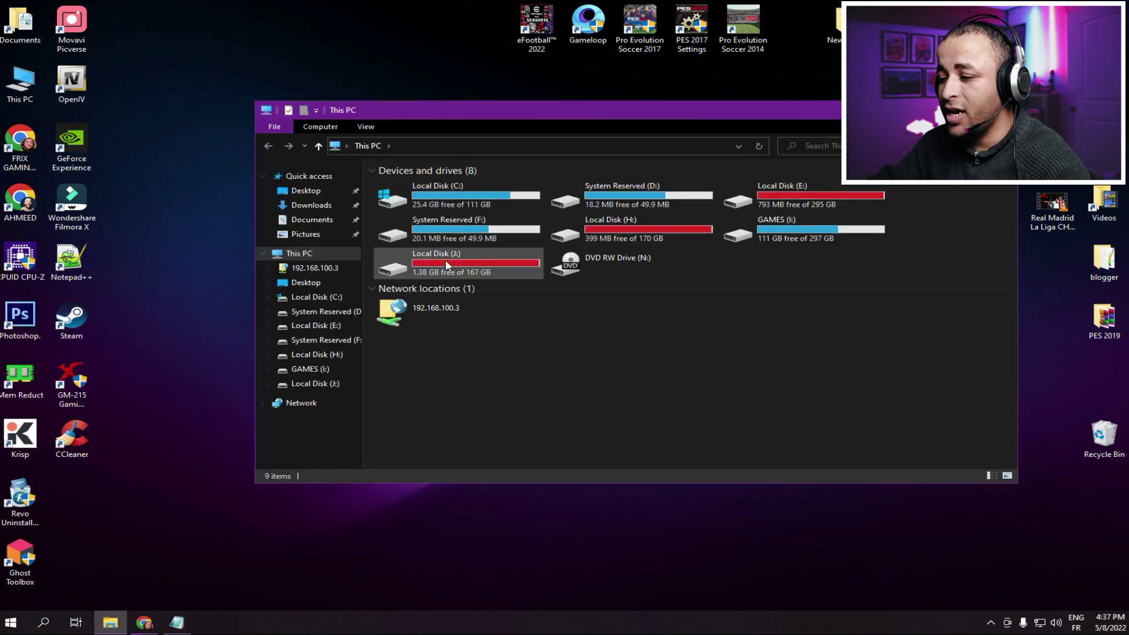
right_click(569, 371)
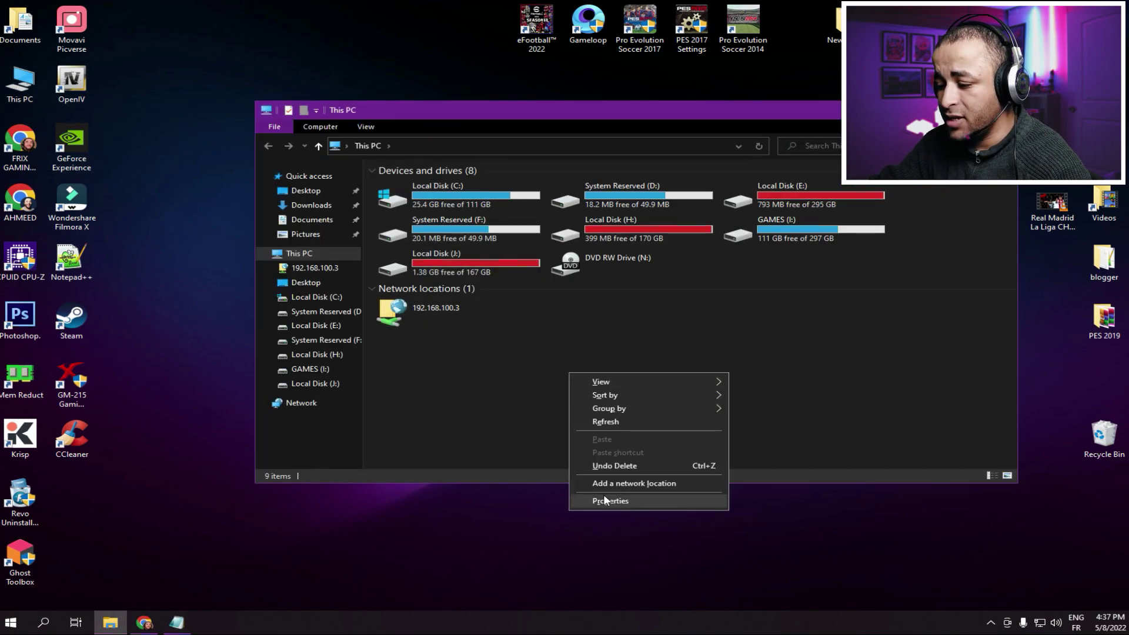
click(605, 499)
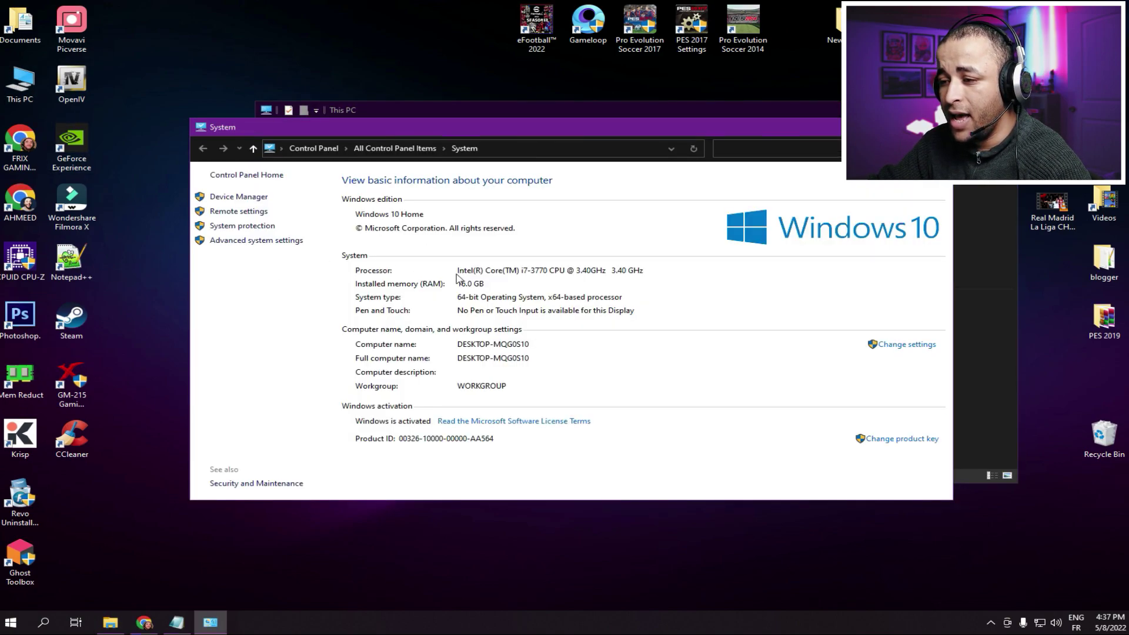
click(251, 242)
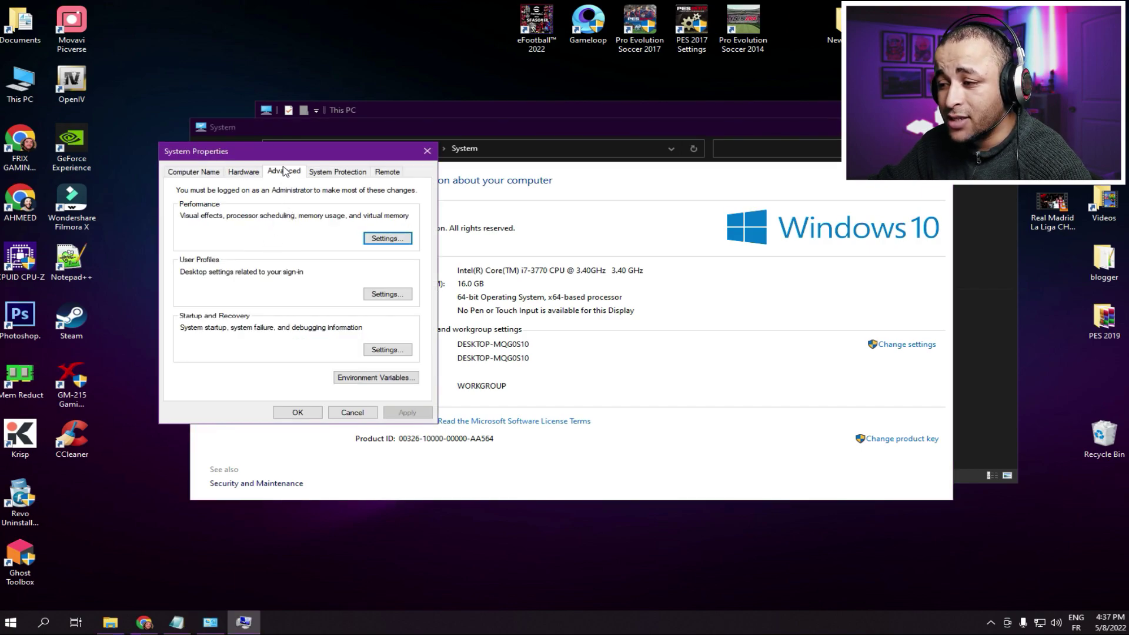
click(380, 239)
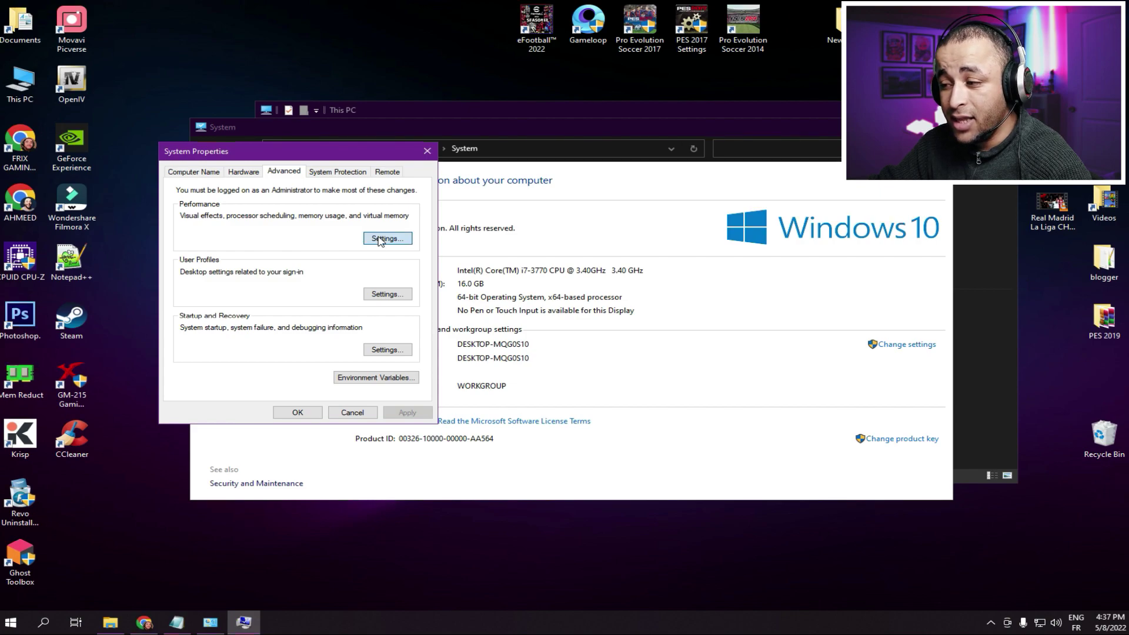
drag(357, 191, 368, 96)
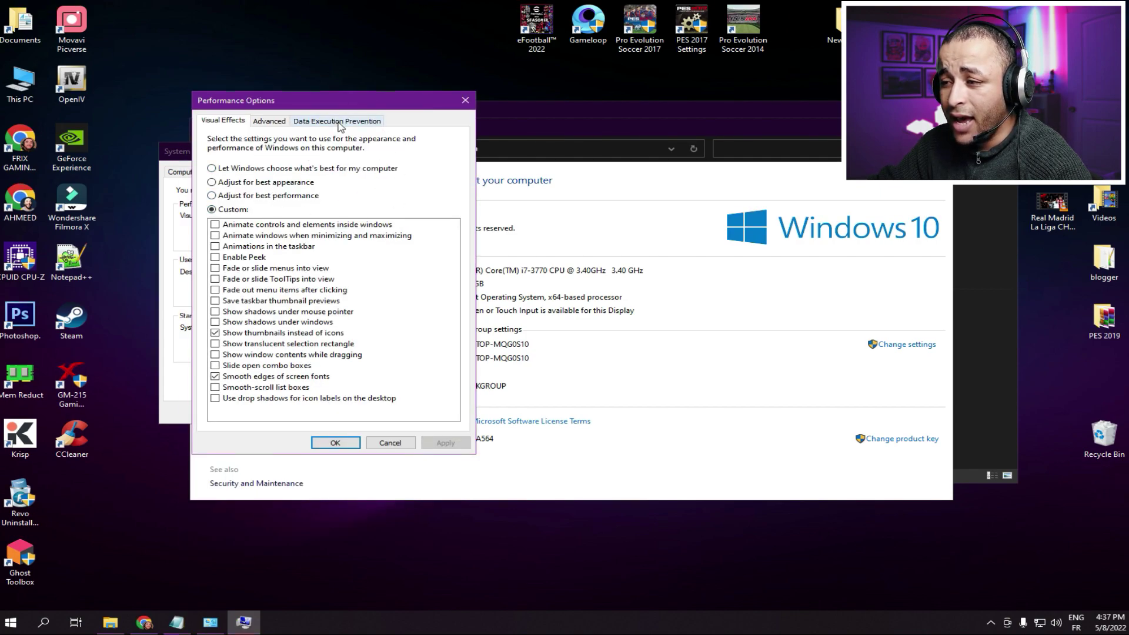
- Turn on DEP for all programs except selected ones and begin adding an exception
click(338, 122)
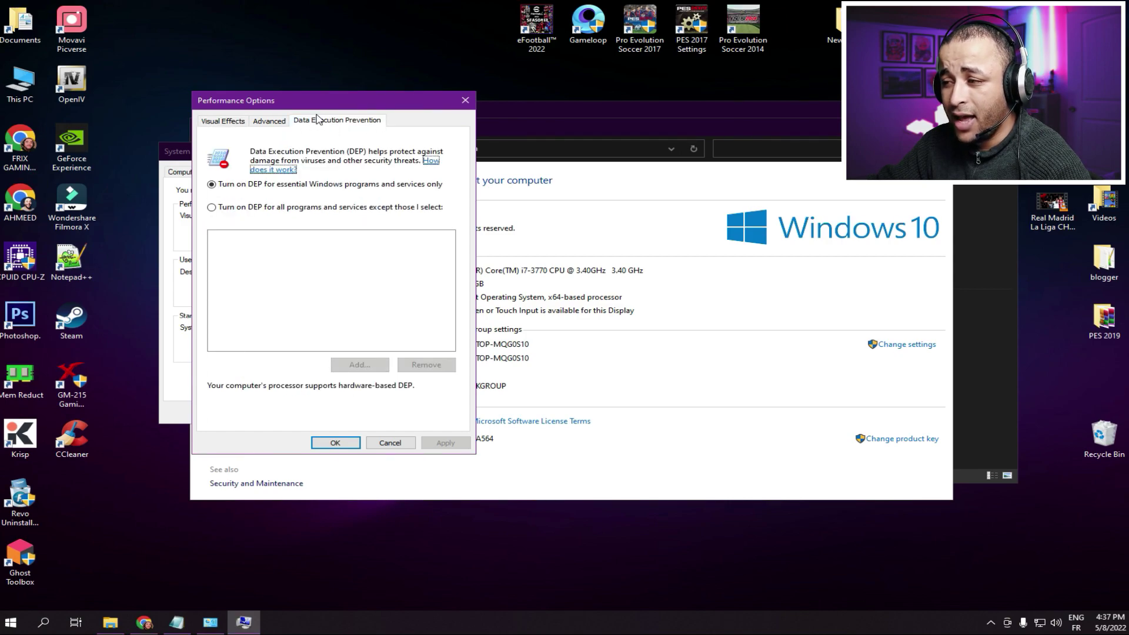
click(215, 208)
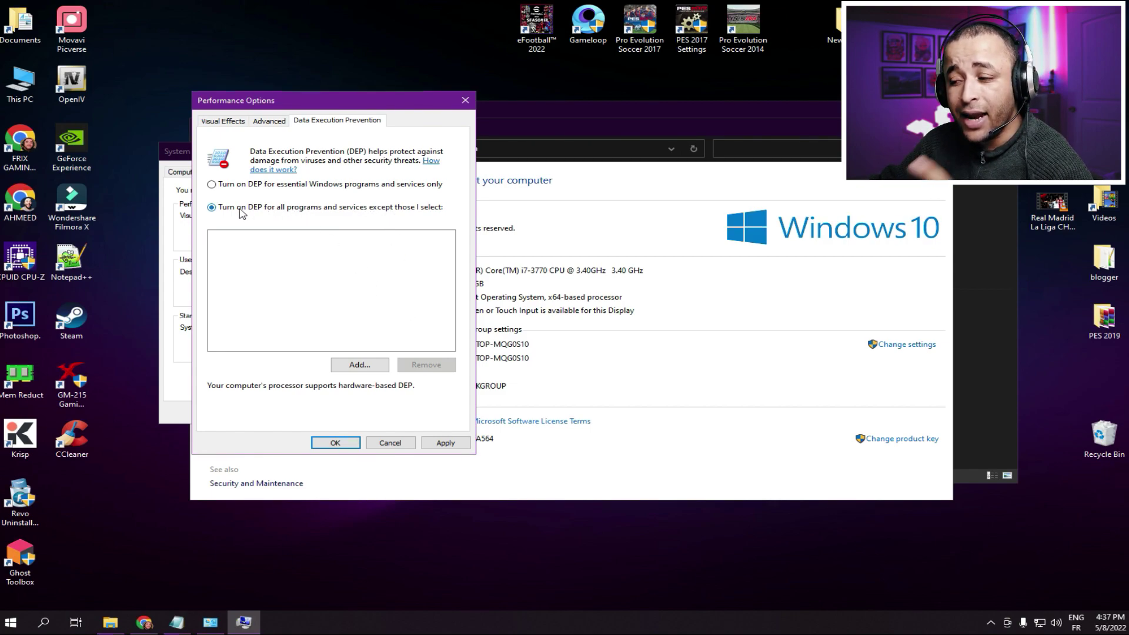
click(357, 364)
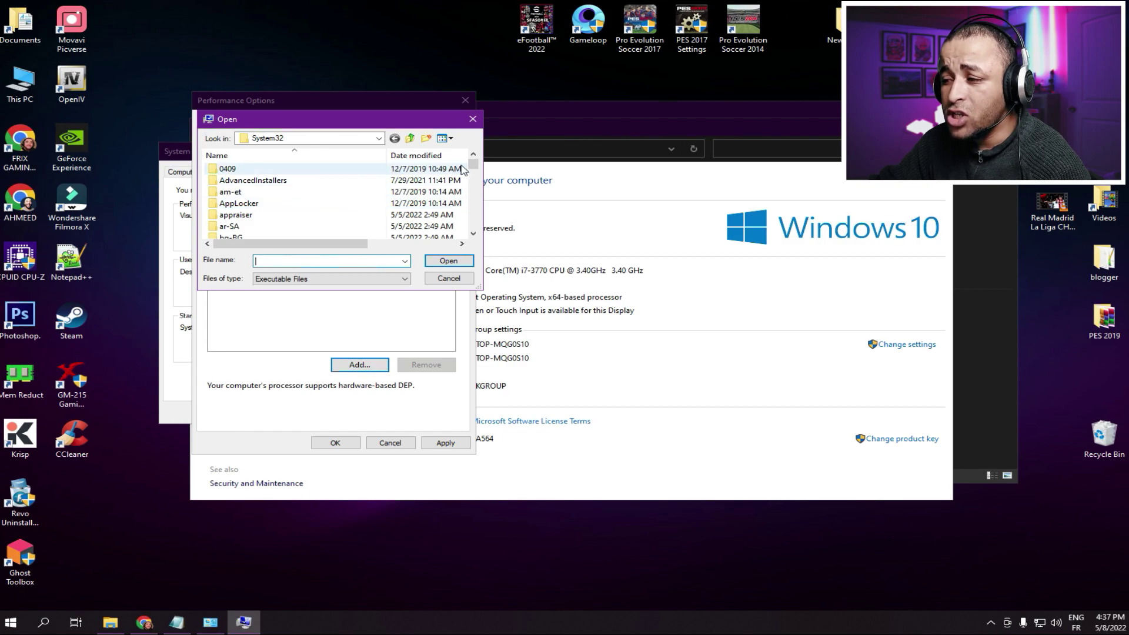
mouse_move(473, 164)
mouse_down()
mouse_move(472, 227)
mouse_move(473, 163)
mouse_up()
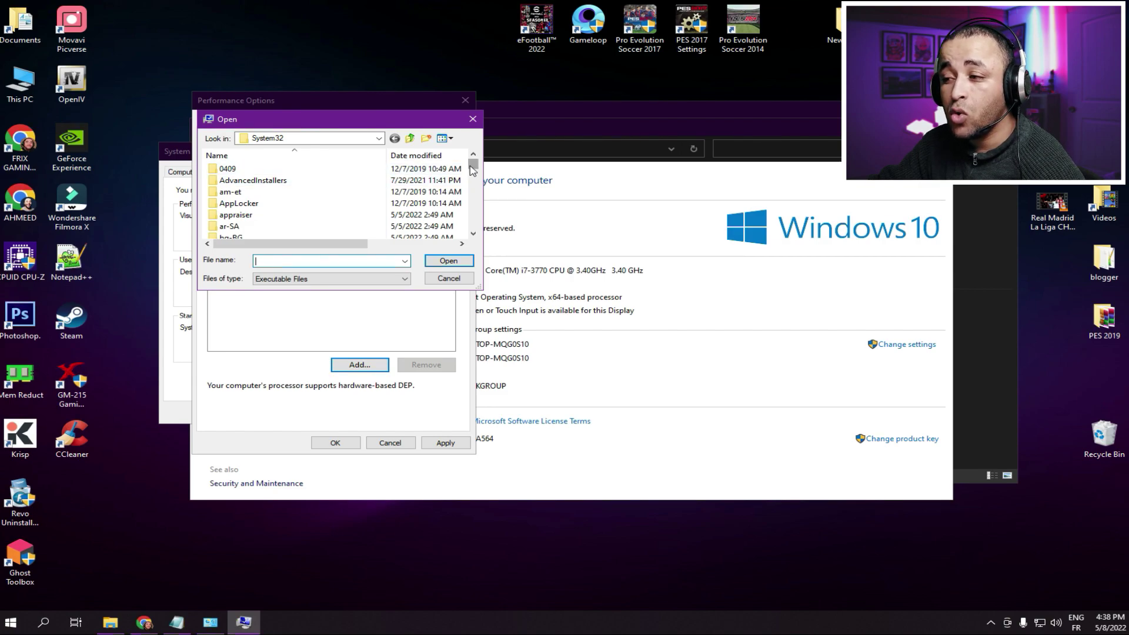
scroll(294, 214, down, 7)
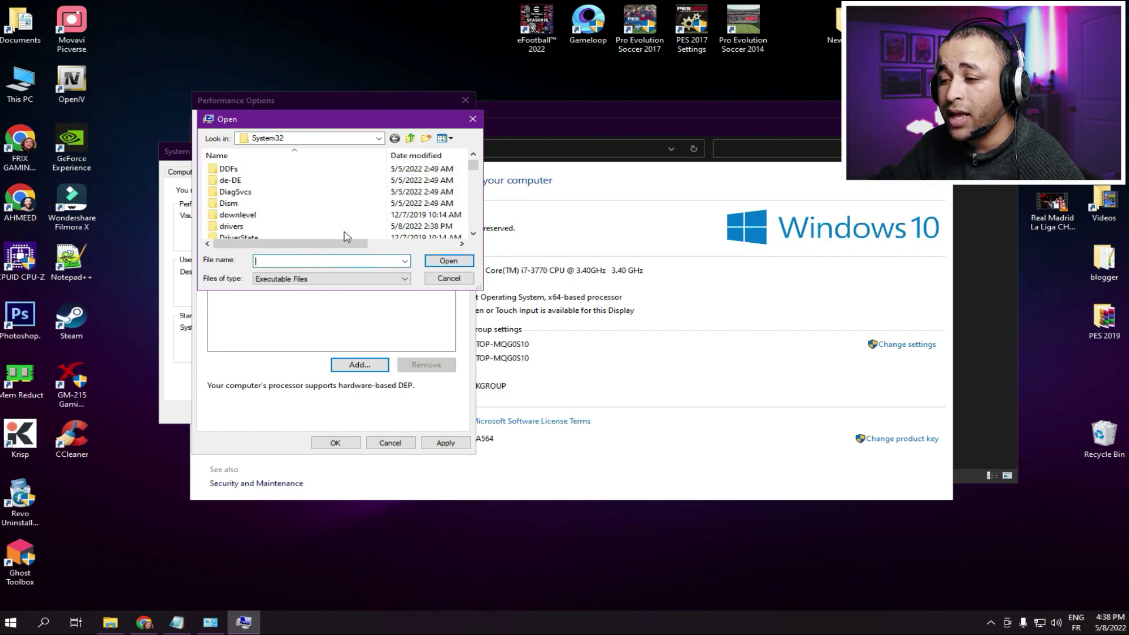
- Add C:\Games\Pro Evolution Soccer 2014\pes2014.exe as the DEP exception
click(379, 139)
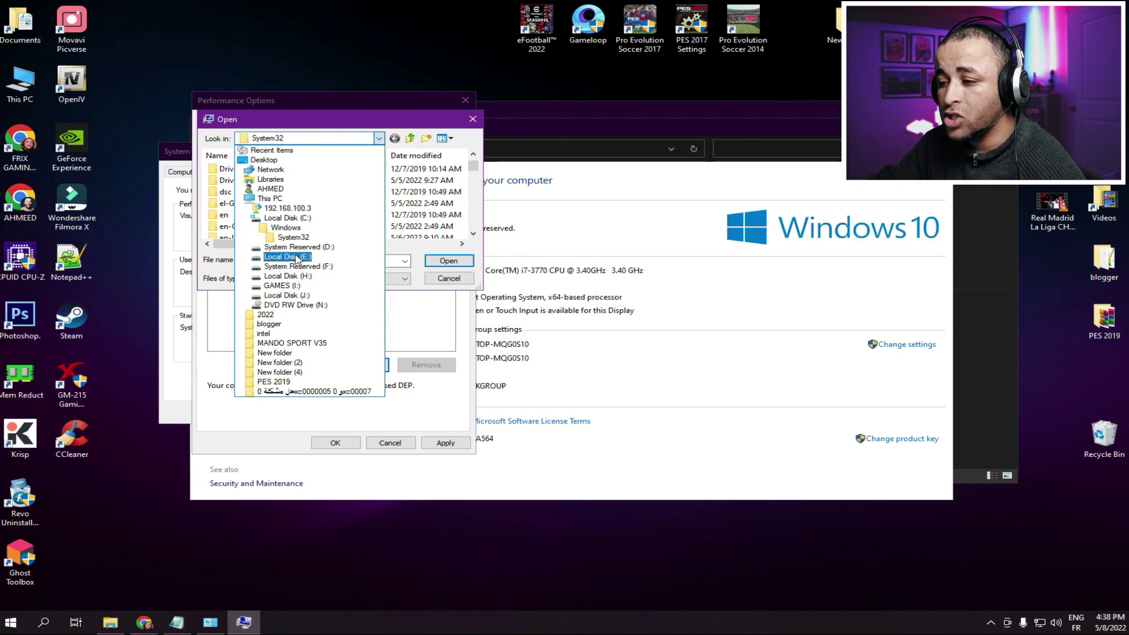
click(270, 164)
scroll(364, 194, down, 5)
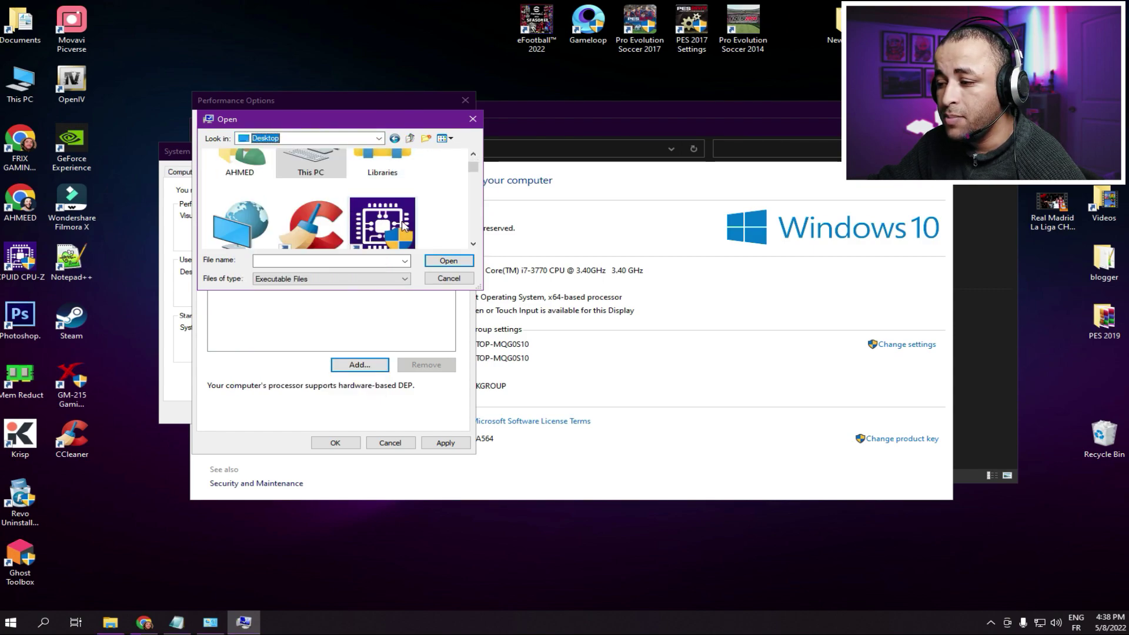
click(385, 177)
scroll(385, 182, up, 1)
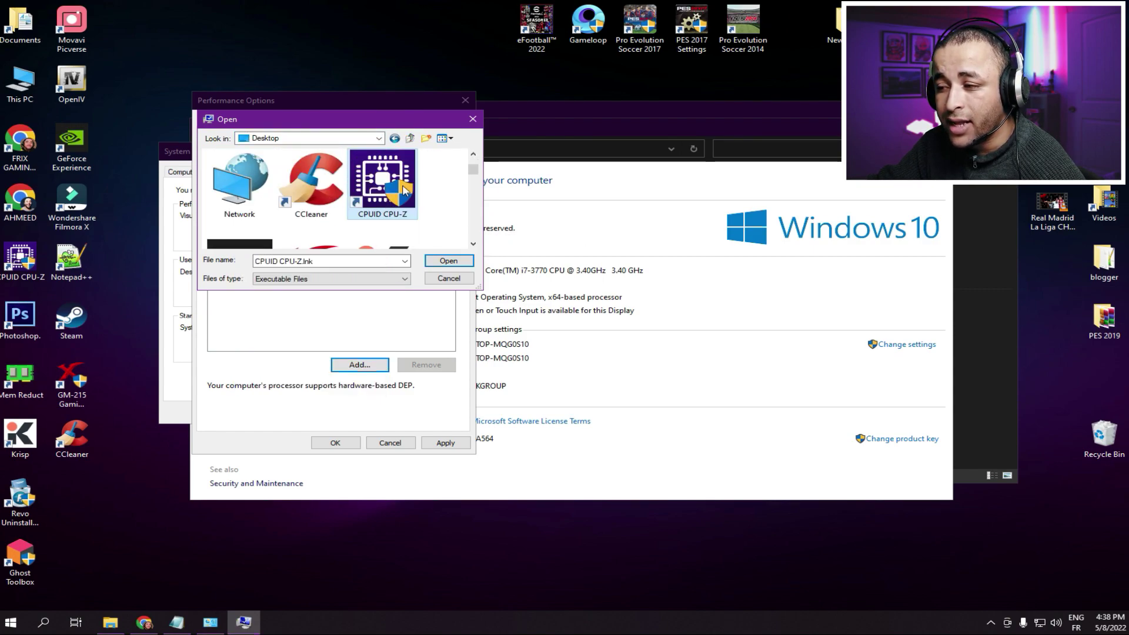
click(379, 139)
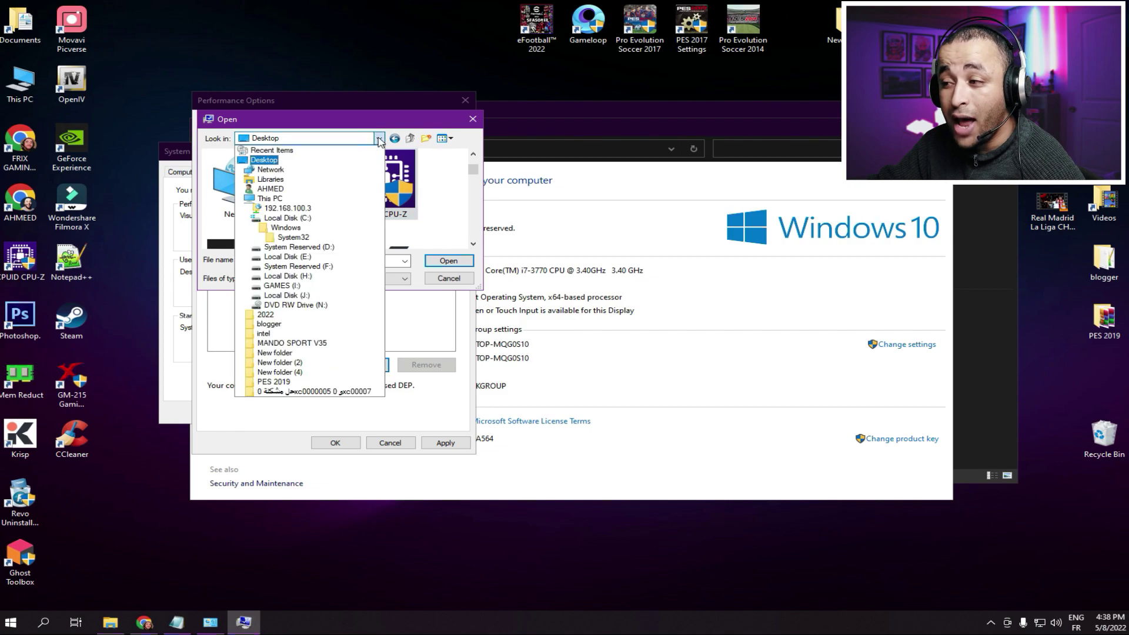
click(265, 199)
double_click(303, 183)
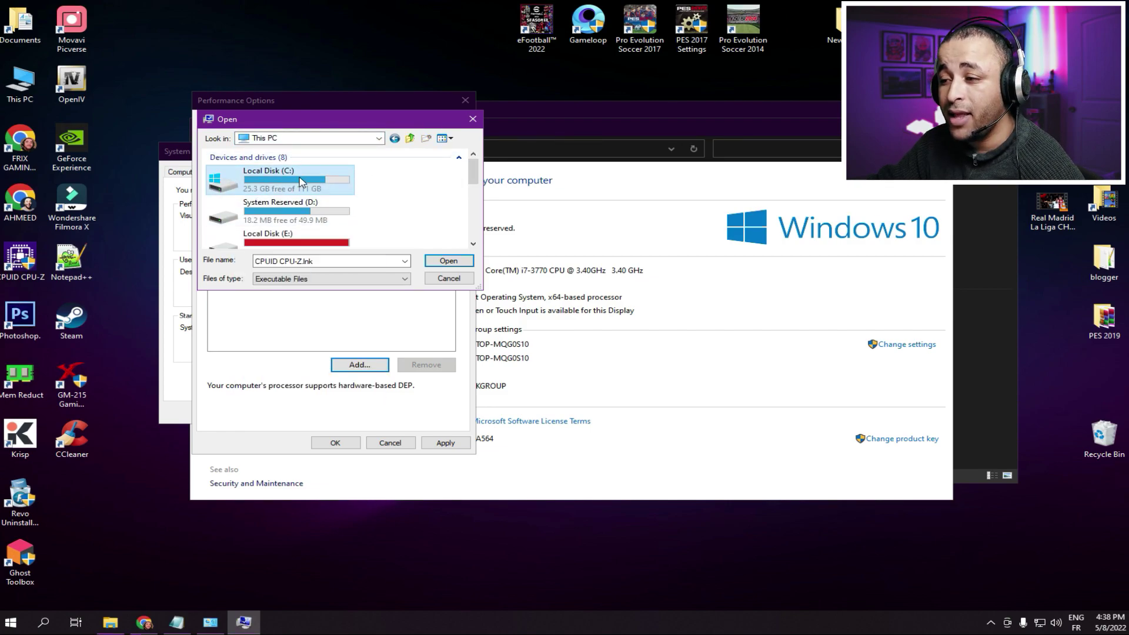
scroll(291, 185, down, 2)
scroll(297, 195, up, 2)
double_click(238, 181)
double_click(247, 169)
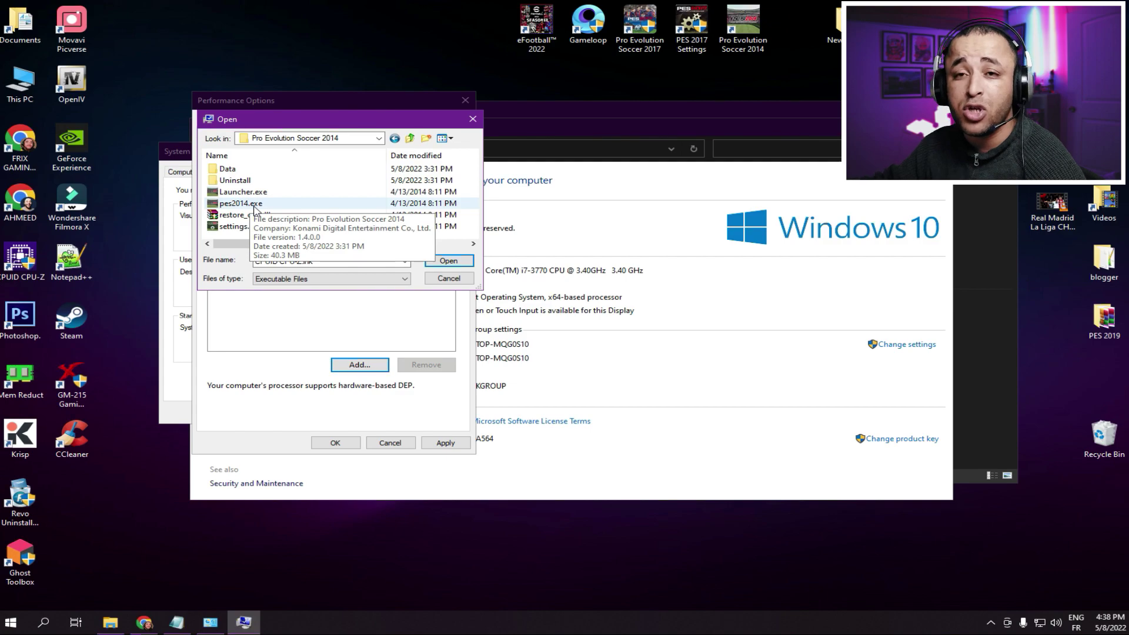
click(255, 207)
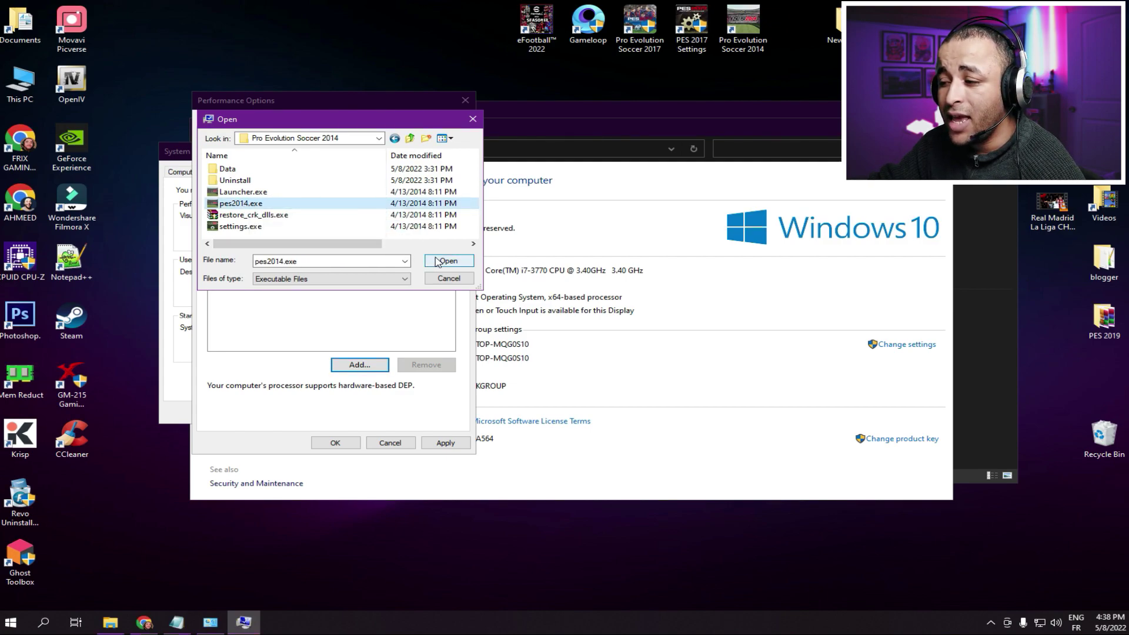
double_click(232, 203)
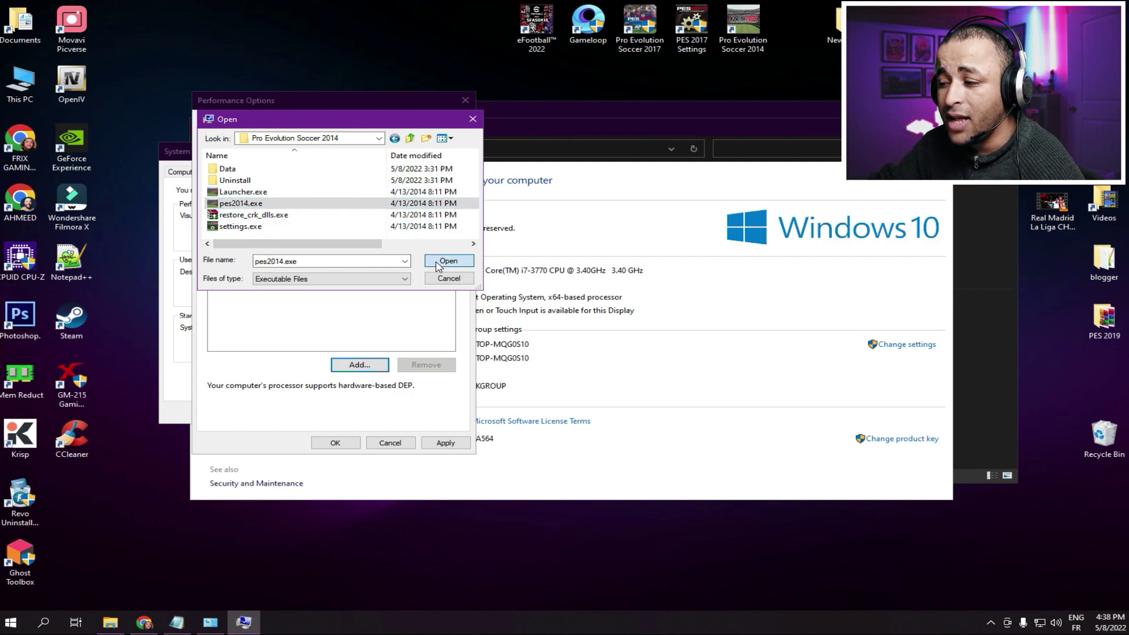
- Apply the pes2014.exe DEP exception, accept the restart notice, and close Performance Options, System Properties and System windows
click(448, 448)
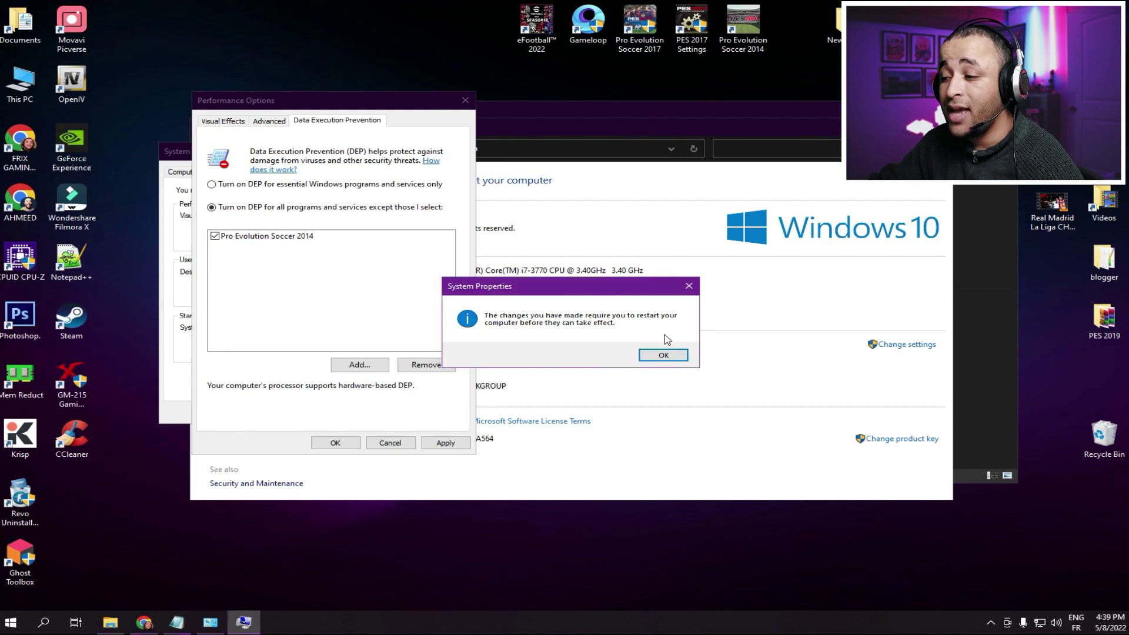
click(663, 356)
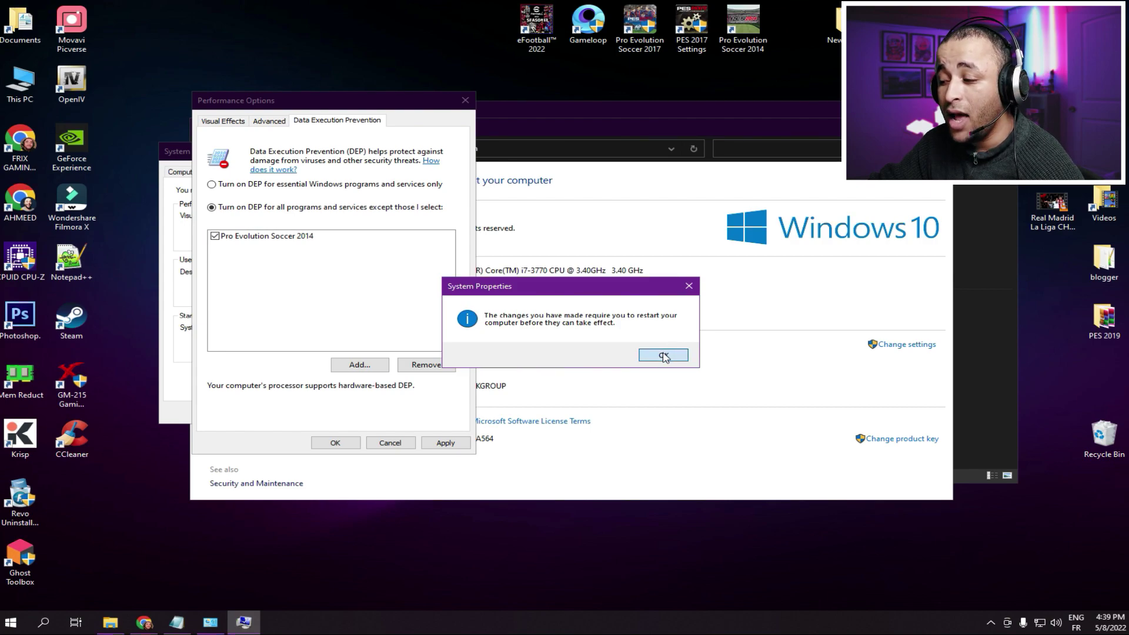
click(333, 444)
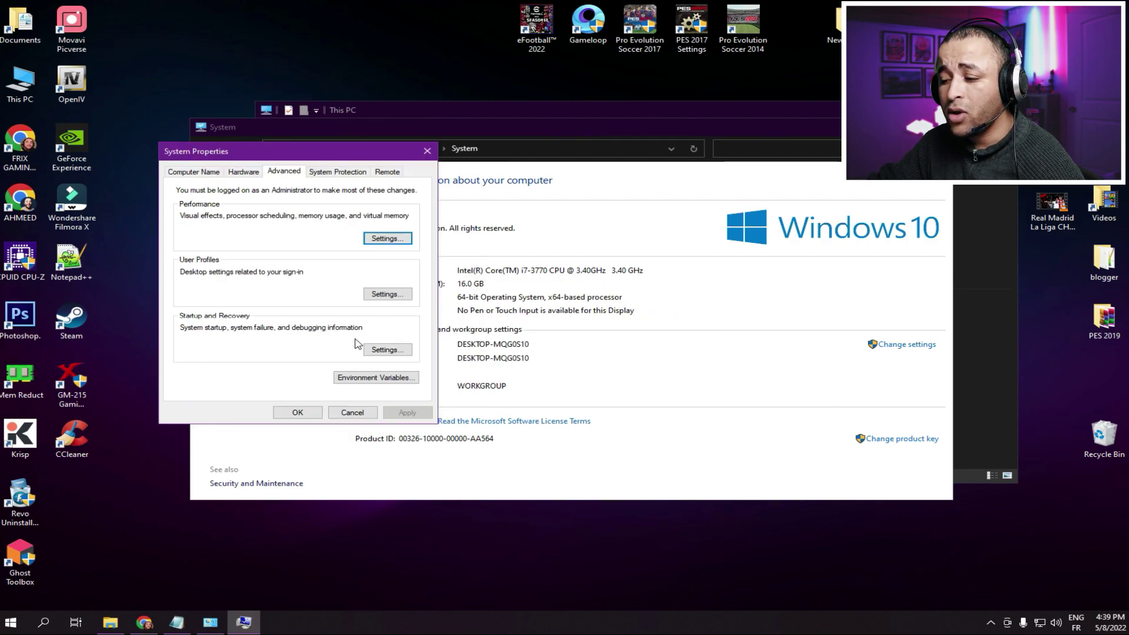
click(298, 412)
key(alt+F4)
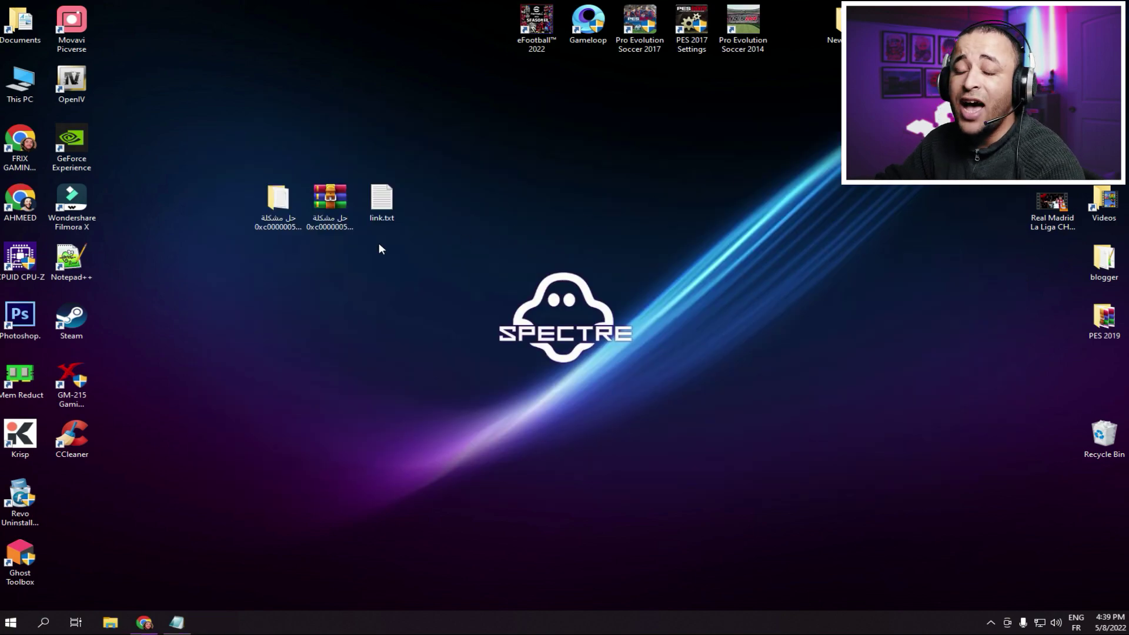